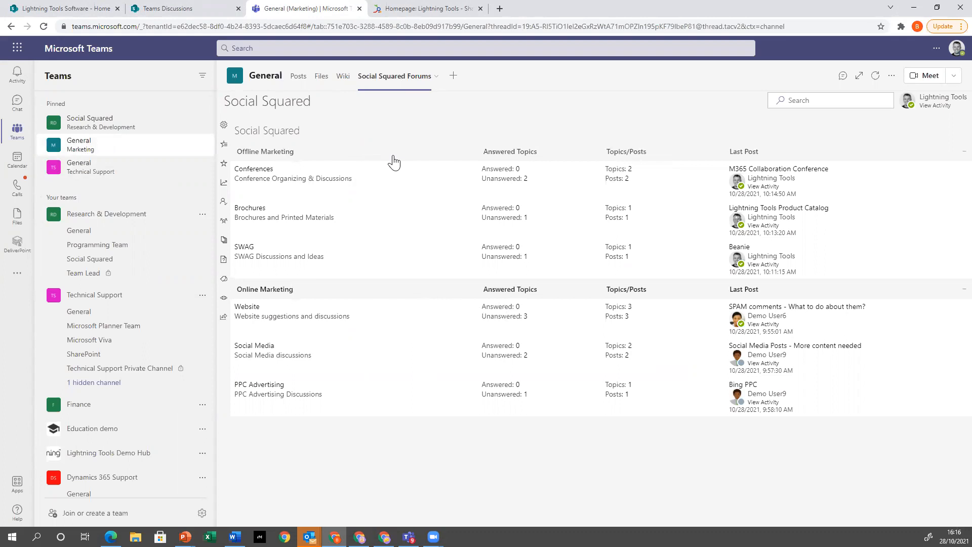
Step: Collapse and re-expand the Offline Marketing and Online Marketing forum groups
{"action": "left_click", "coordinate": [952, 153]}
{"action": "left_click", "coordinate": [951, 156]}
{"action": "left_click", "coordinate": [950, 289]}
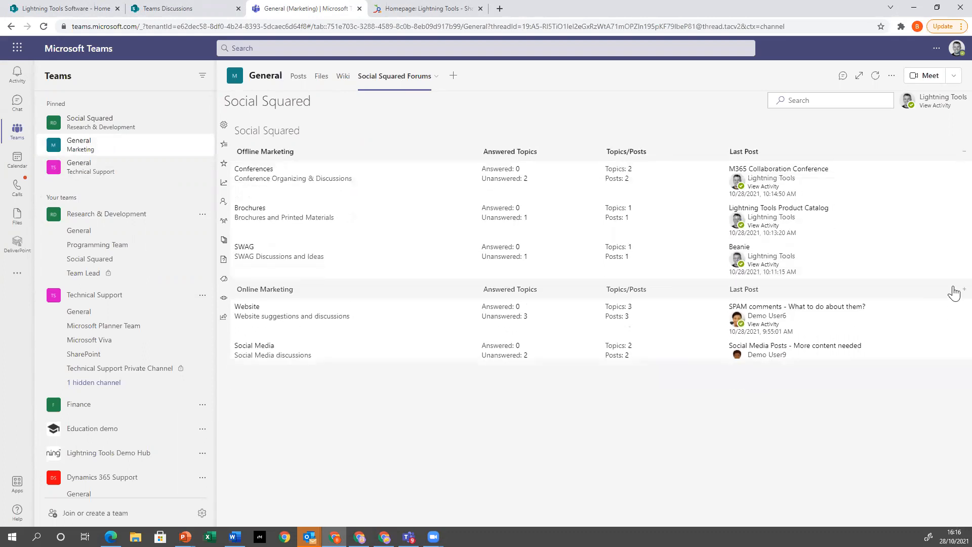
{"action": "left_click", "coordinate": [949, 288]}
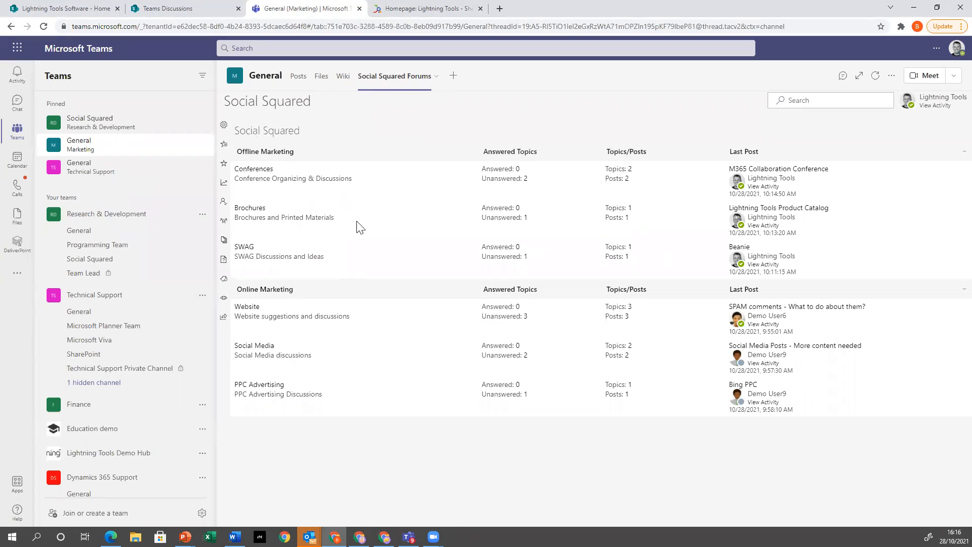
Step: View the Beanie topic in the SWAG forum, including its picture and tags, and return to the forum overview
{"action": "left_click", "coordinate": [245, 248]}
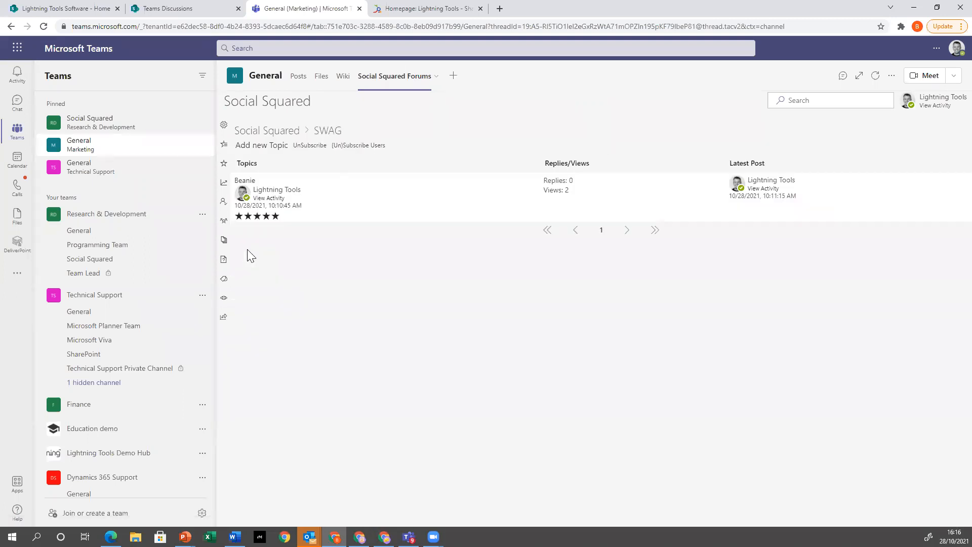
{"action": "left_click", "coordinate": [245, 181]}
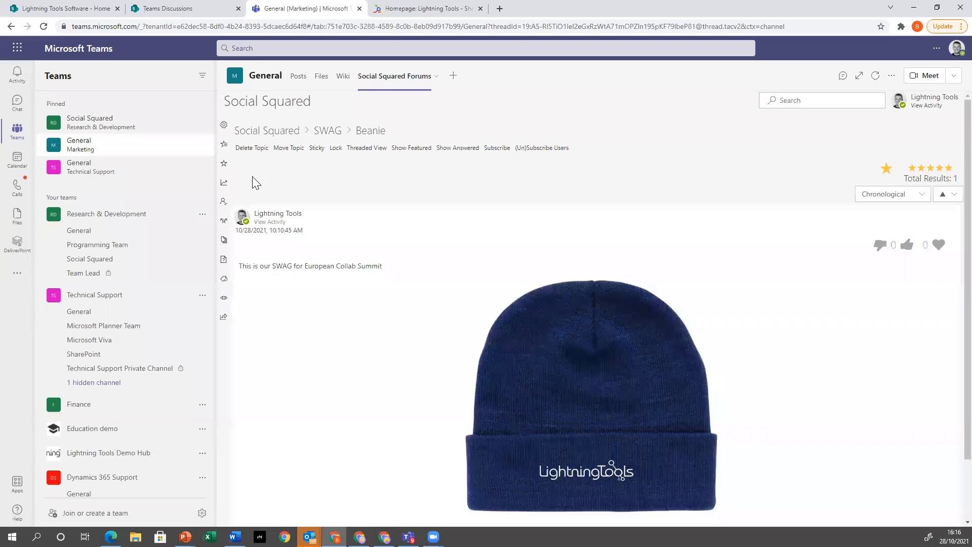
{"action": "scroll", "coordinate": [625, 299], "scroll_direction": "down", "scroll_amount": 2}
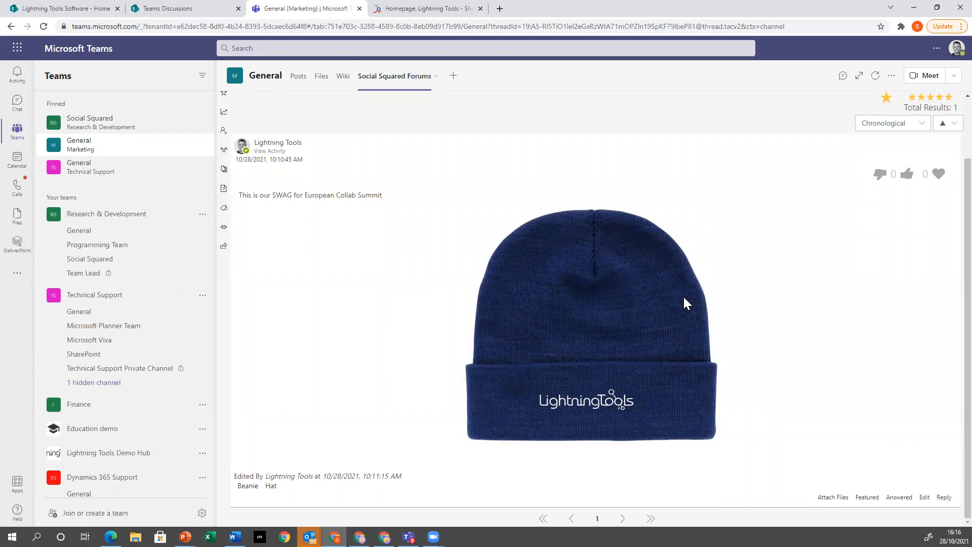
{"action": "scroll", "coordinate": [682, 299], "scroll_direction": "up", "scroll_amount": 2}
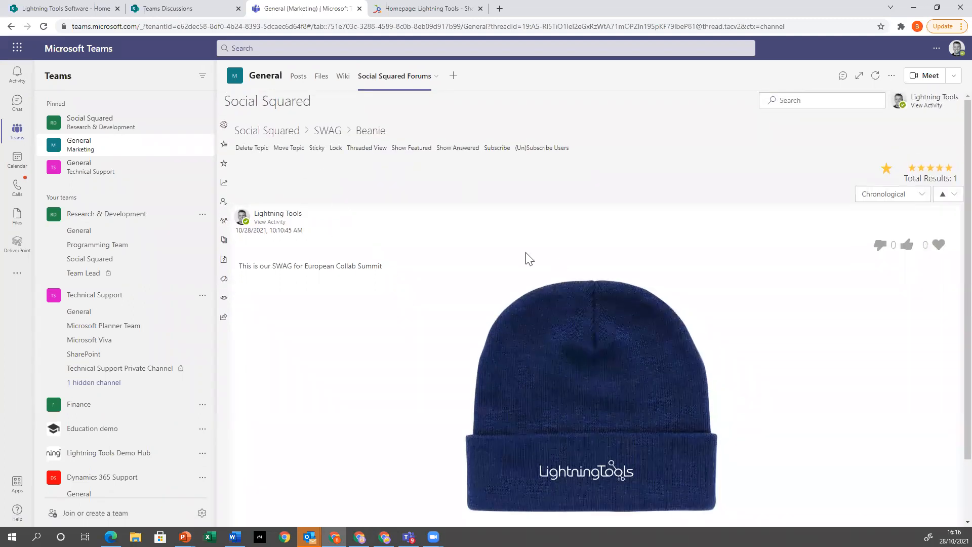
{"action": "left_click", "coordinate": [292, 132]}
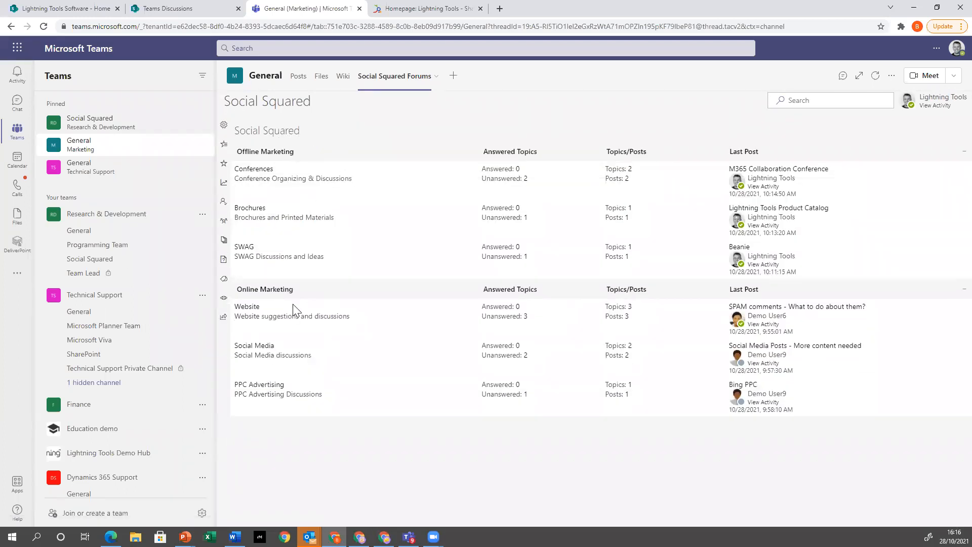
Step: Read the "Website plans for 2022" topic in the Website forum and return to the forum overview
{"action": "left_click", "coordinate": [247, 306]}
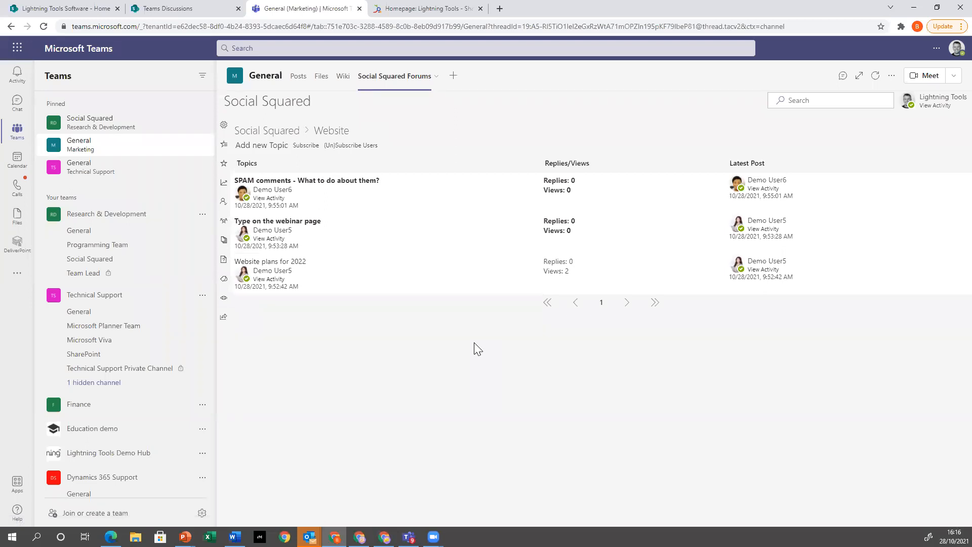
{"action": "left_click", "coordinate": [292, 262]}
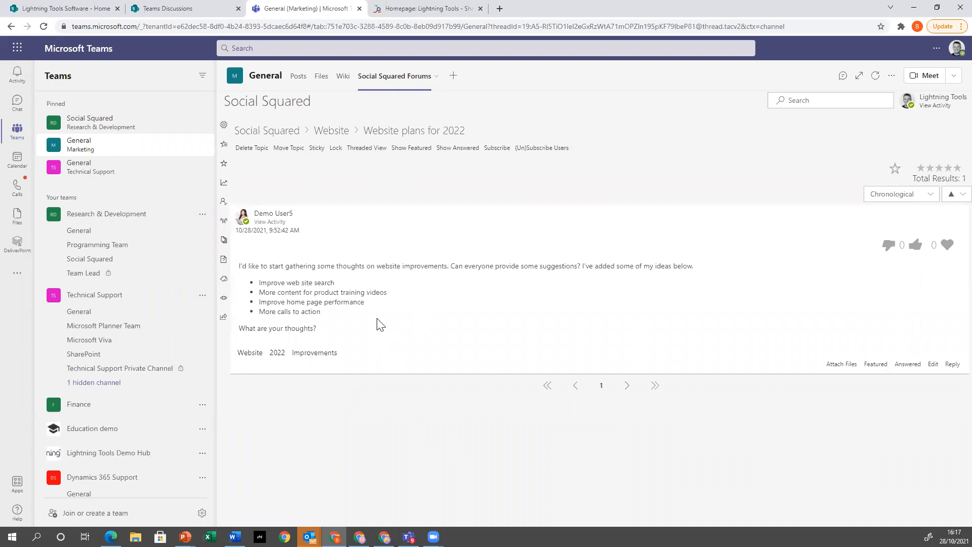
{"action": "left_click", "coordinate": [279, 132]}
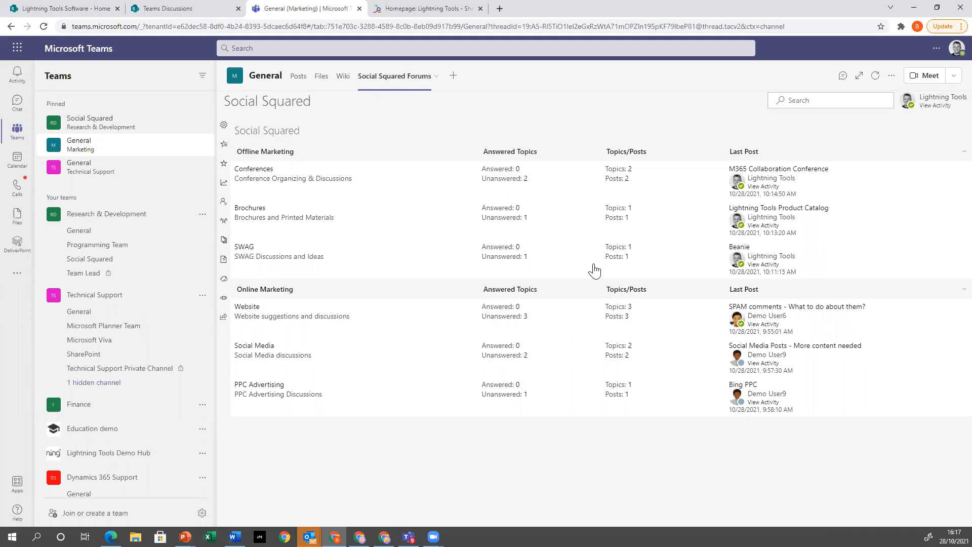
Step: Search the Social Squared forums for "beanie" and return to the forum overview
{"action": "left_click", "coordinate": [855, 105]}
{"action": "type", "text": "beanie"}
{"action": "key", "text": "Return"}
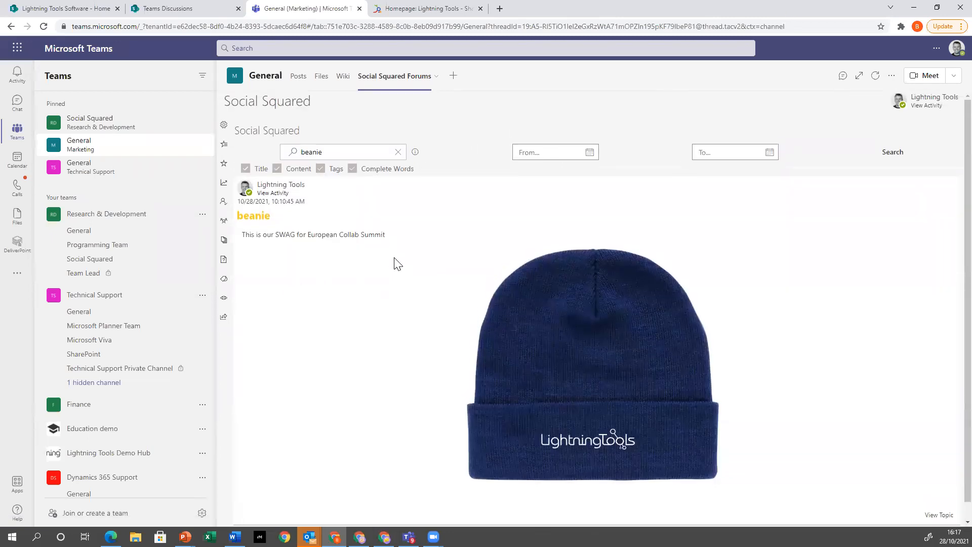
{"action": "left_click", "coordinate": [269, 131]}
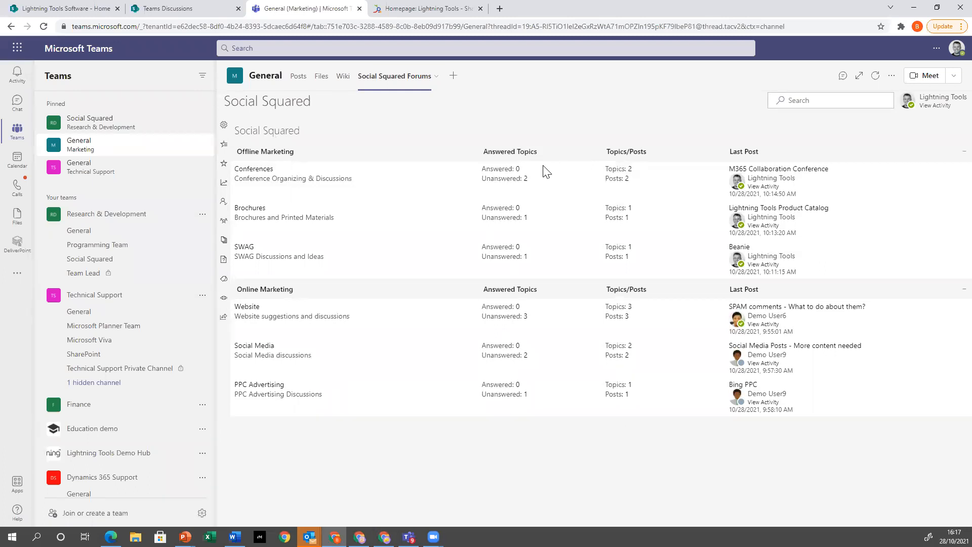
Step: Search the forums for "website", view the SPAM comments topic from the results, and return to the forum overview
{"action": "left_click", "coordinate": [822, 102]}
{"action": "type", "text": "website"}
{"action": "key", "text": "Return"}
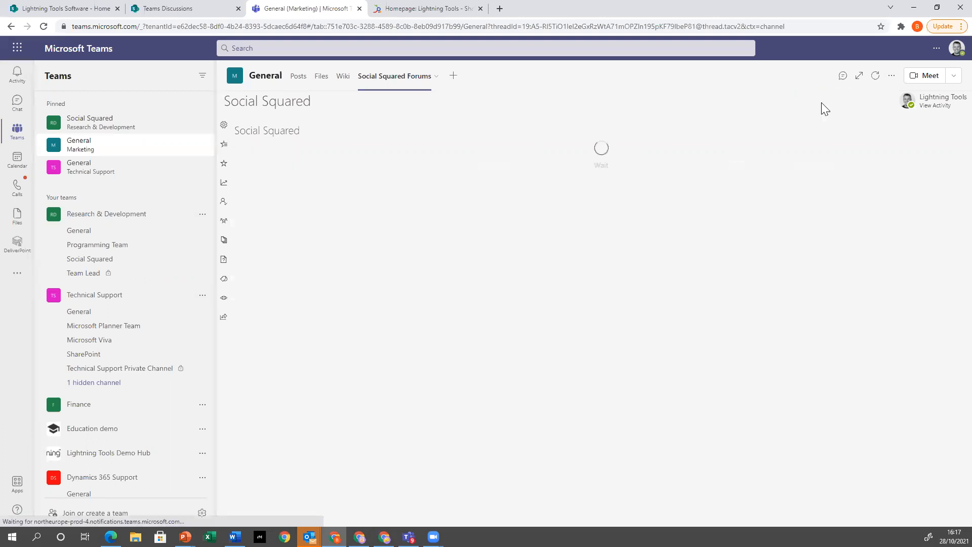
{"action": "scroll", "coordinate": [367, 460], "scroll_direction": "down", "scroll_amount": 1}
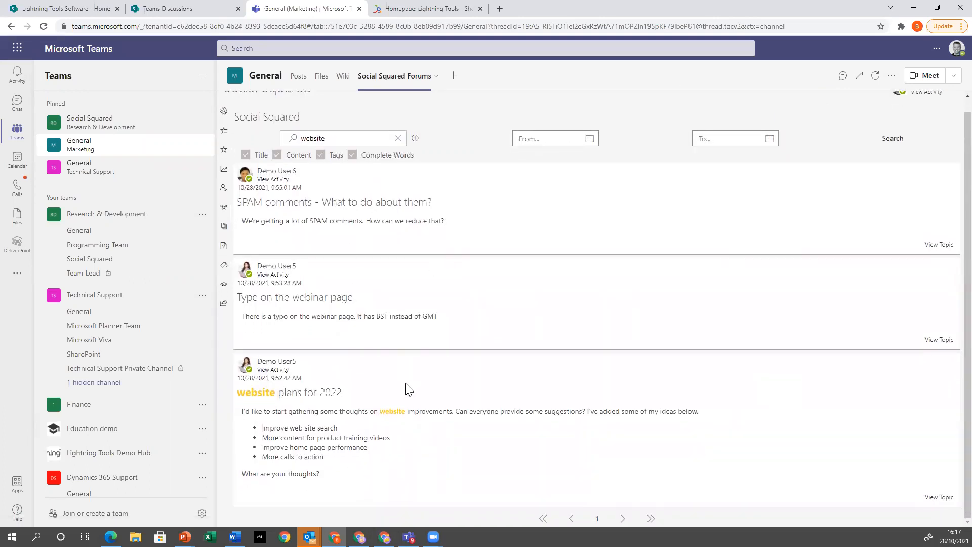
{"action": "left_click", "coordinate": [938, 245]}
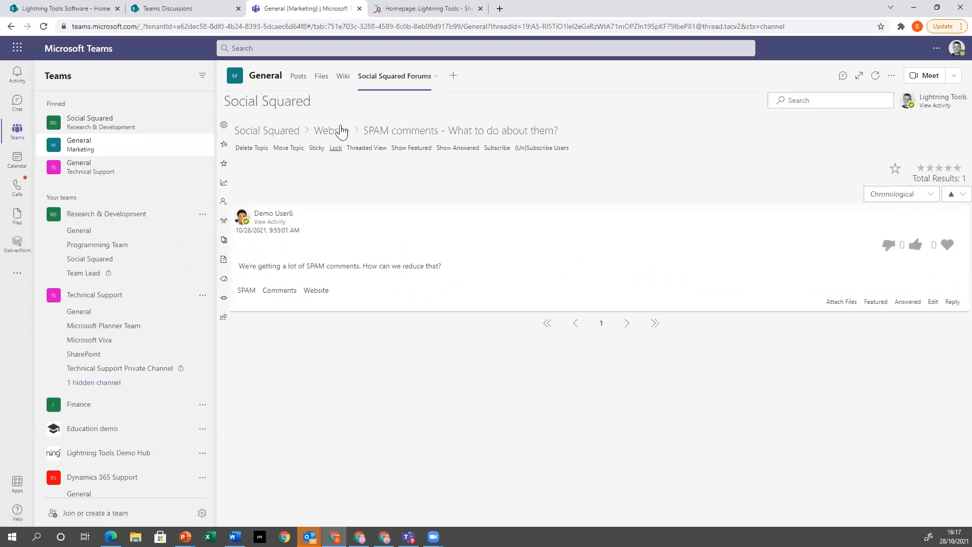
{"action": "left_click", "coordinate": [281, 132]}
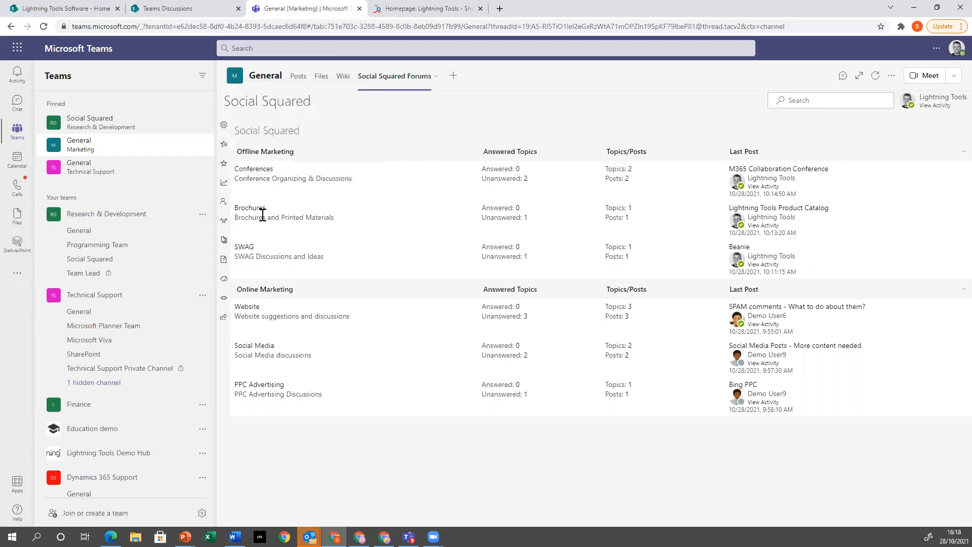
Step: Use the tag cloud to list topics tagged Website, view the SPAM comments topic, and return to the overview
{"action": "left_click", "coordinate": [225, 282]}
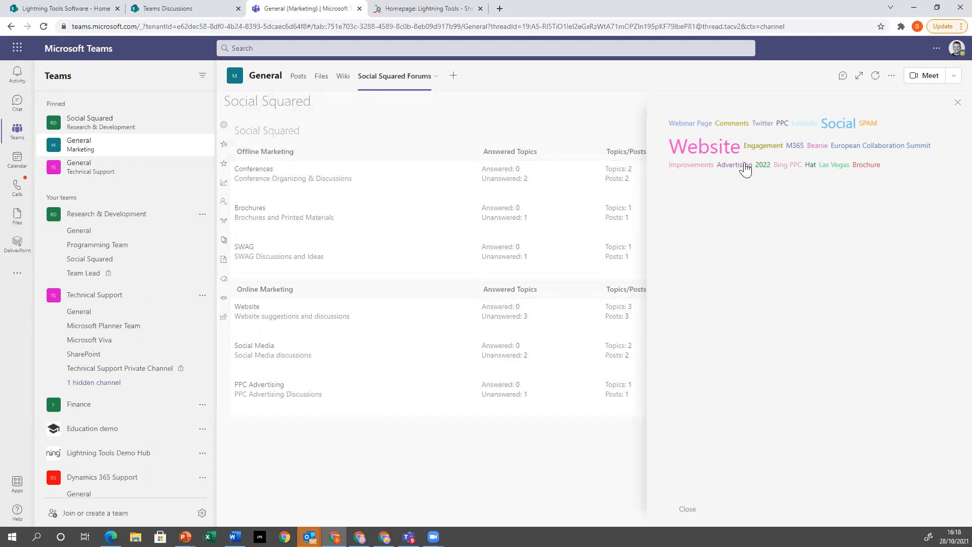
{"action": "left_click", "coordinate": [702, 154]}
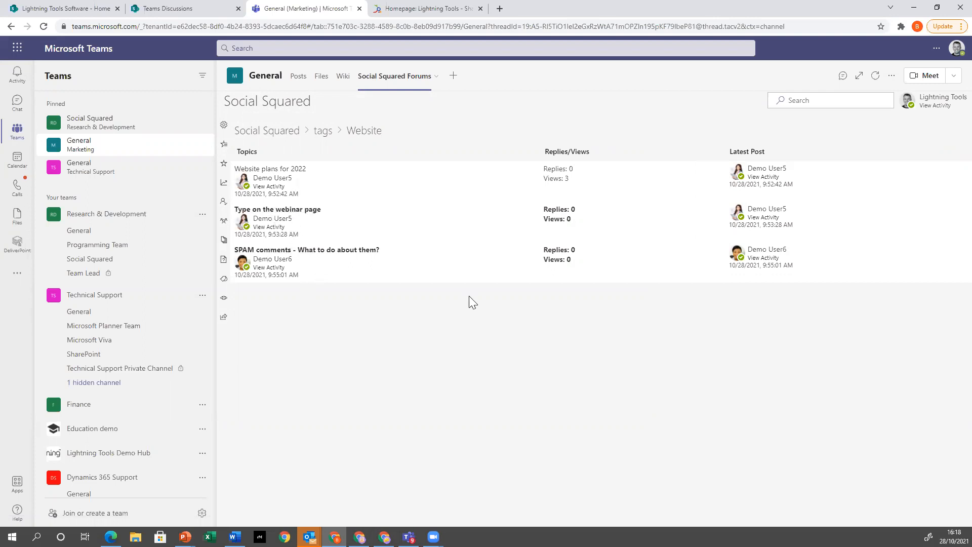
{"action": "left_click", "coordinate": [297, 250]}
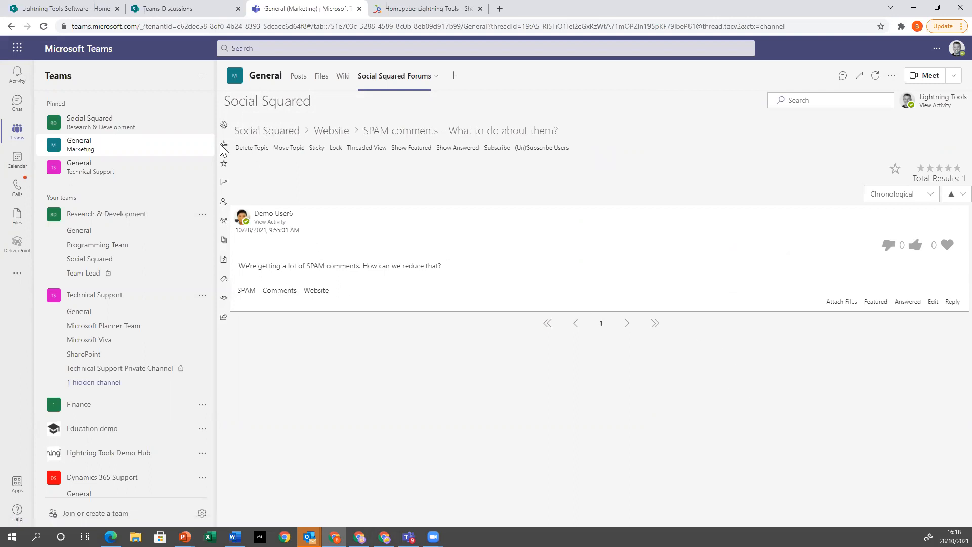
{"action": "left_click", "coordinate": [274, 130]}
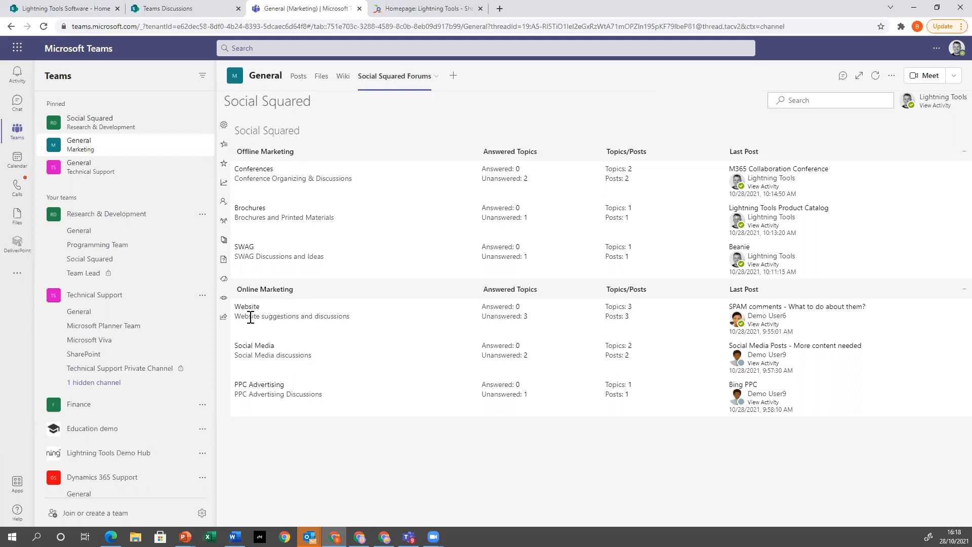
Step: Start a new topic in the PPC Advertising forum with the subject "What is the Lighting Tools budget for PPC Ads"
{"action": "left_click", "coordinate": [252, 385]}
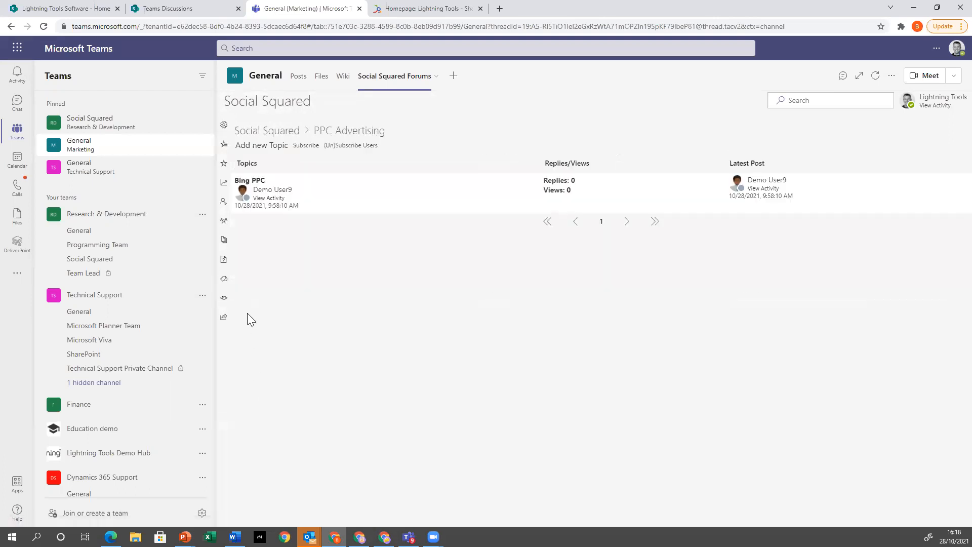
{"action": "left_click", "coordinate": [262, 147]}
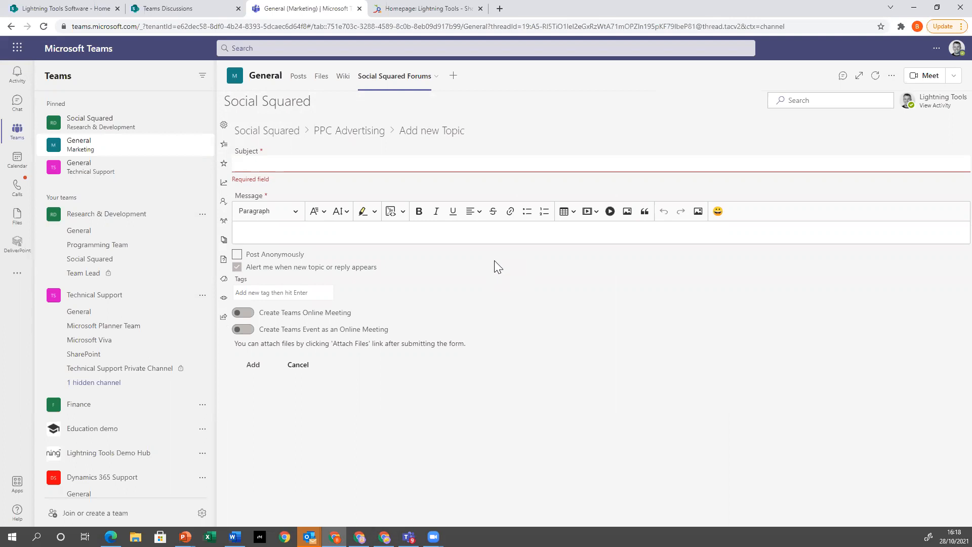
{"action": "type", "text": "What is the "}
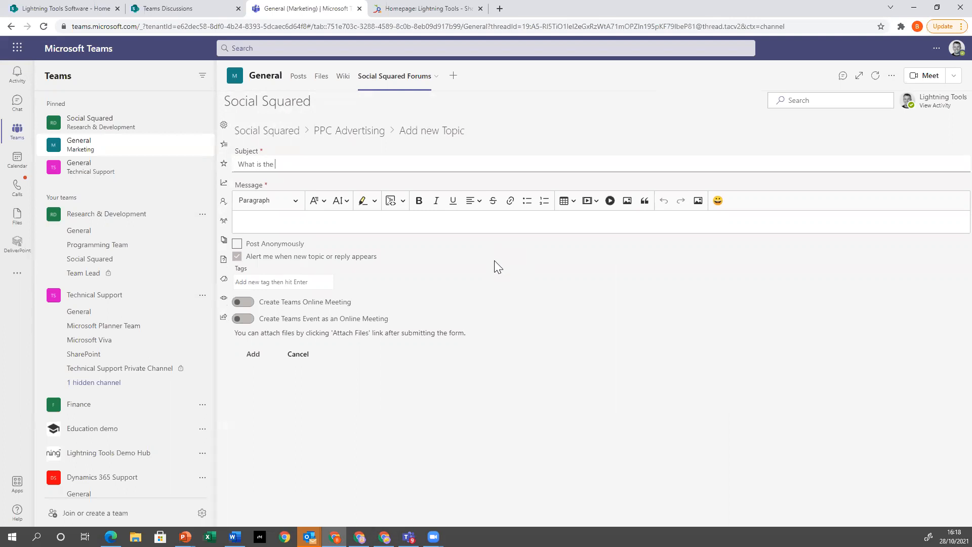
{"action": "type", "text": "Lighting Tools budget for PPC Ads"}
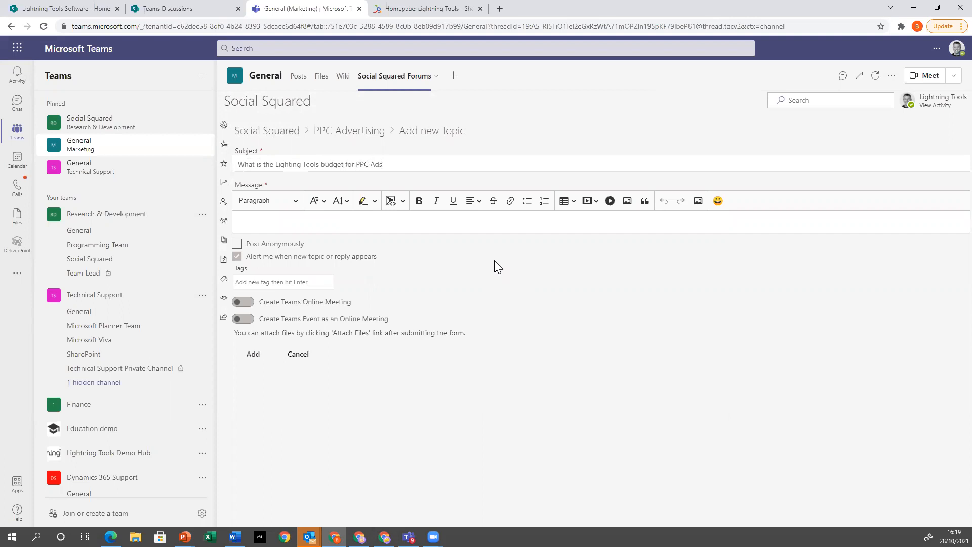
Step: Write the topic message "I'm creating a new Ad. What is our daily budget??" followed by a blank line
{"action": "left_click", "coordinate": [487, 217]}
{"action": "type", "text": "I'm cre"}
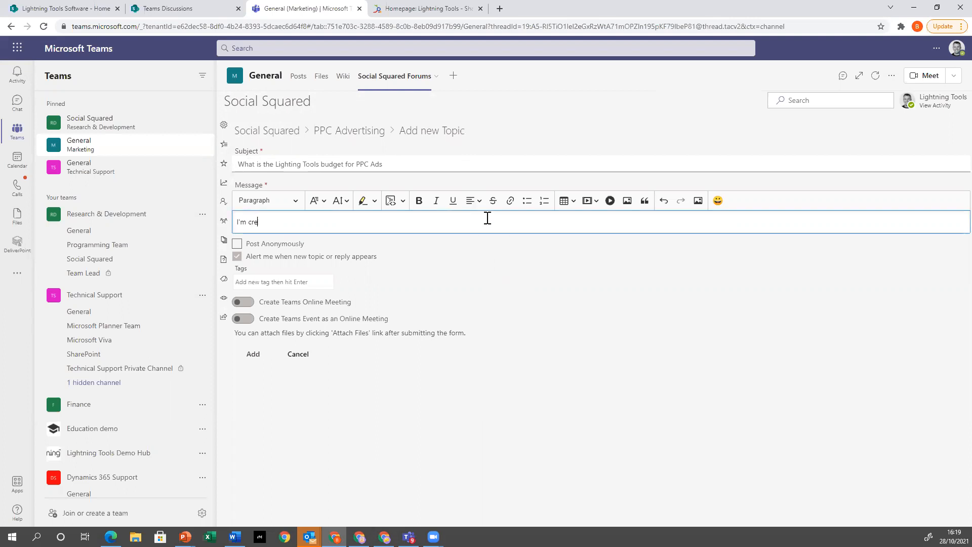
{"action": "type", "text": "ating a new Ad. What is "}
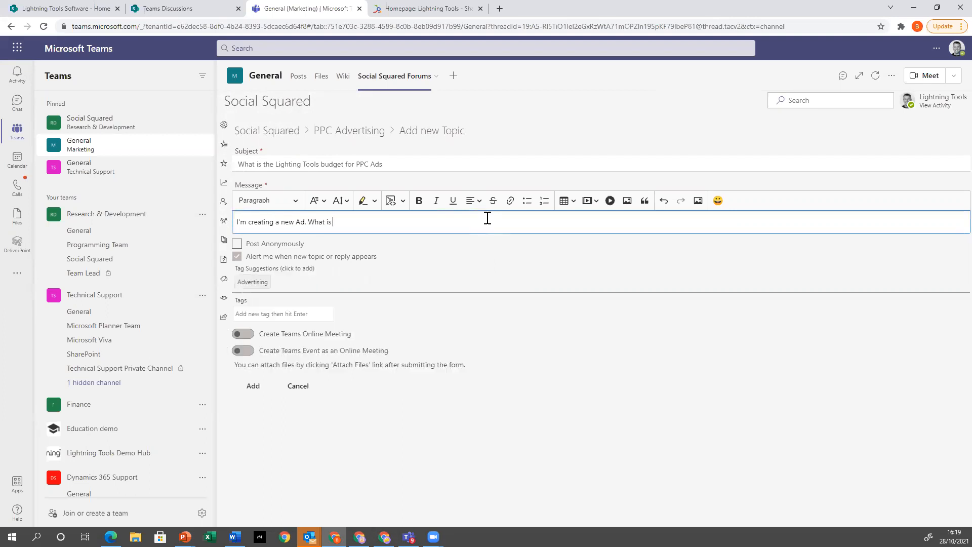
{"action": "type", "text": "our daily"}
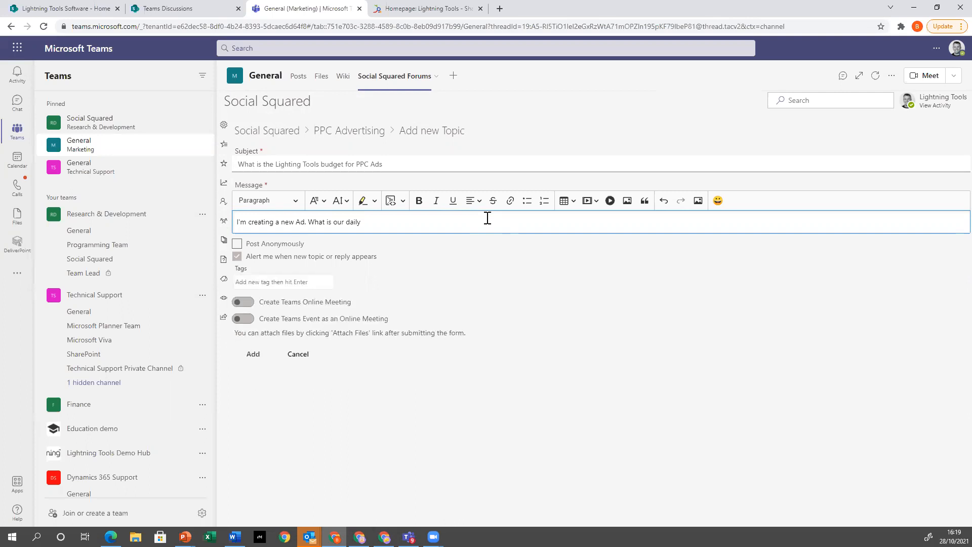
{"action": "type", "text": " budget??"}
{"action": "left_click", "coordinate": [468, 385]}
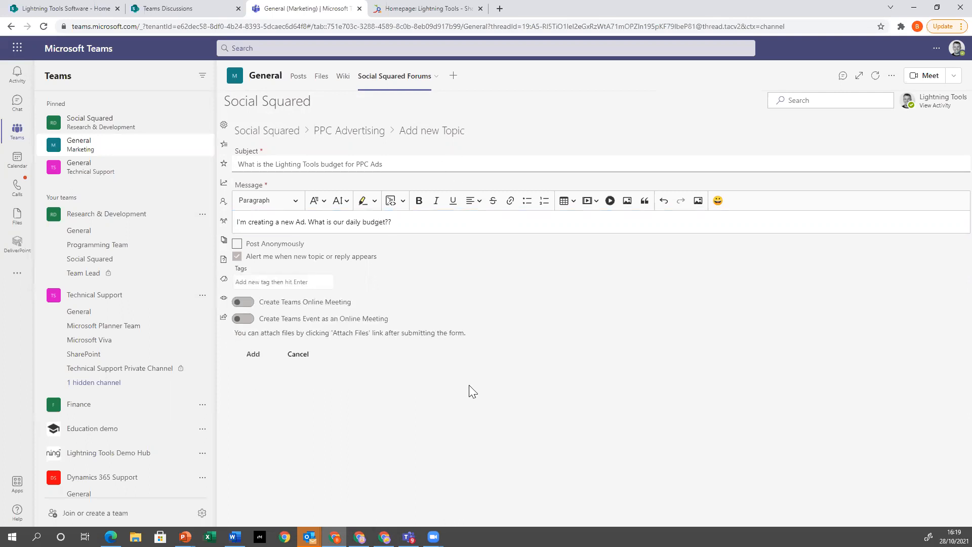
{"action": "left_click", "coordinate": [462, 223]}
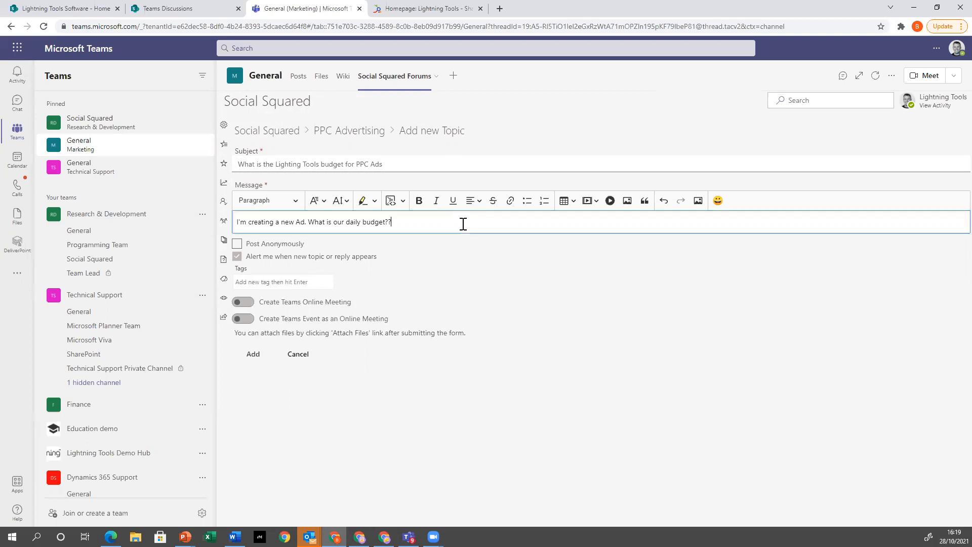
{"action": "key", "text": "Return"}
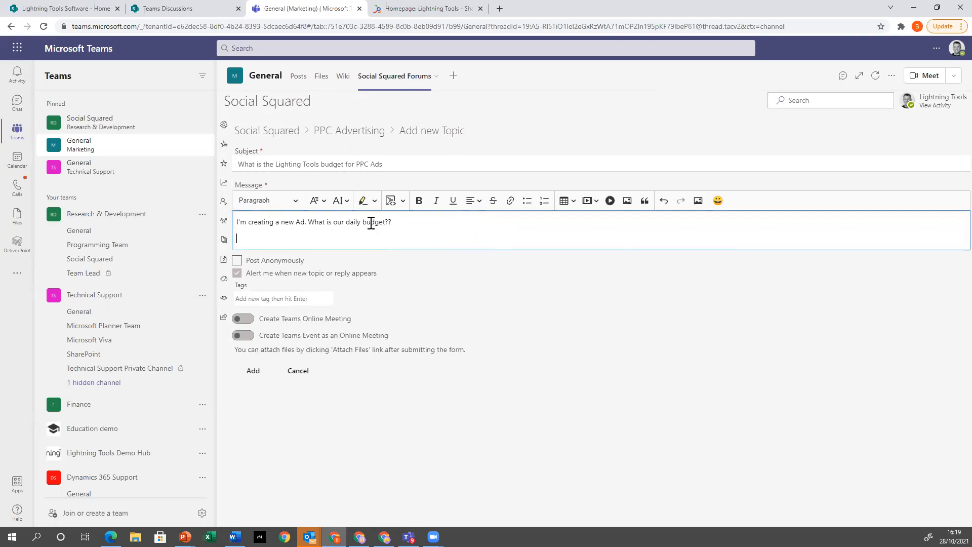
Step: Highlight "daily budget??" in the message with the yellow marker
{"action": "left_click_drag", "start_coordinate": [344, 221], "coordinate": [393, 222]}
{"action": "left_click", "coordinate": [374, 200]}
{"action": "left_click", "coordinate": [364, 217]}
{"action": "left_click", "coordinate": [391, 236]}
{"action": "left_click", "coordinate": [273, 281]}
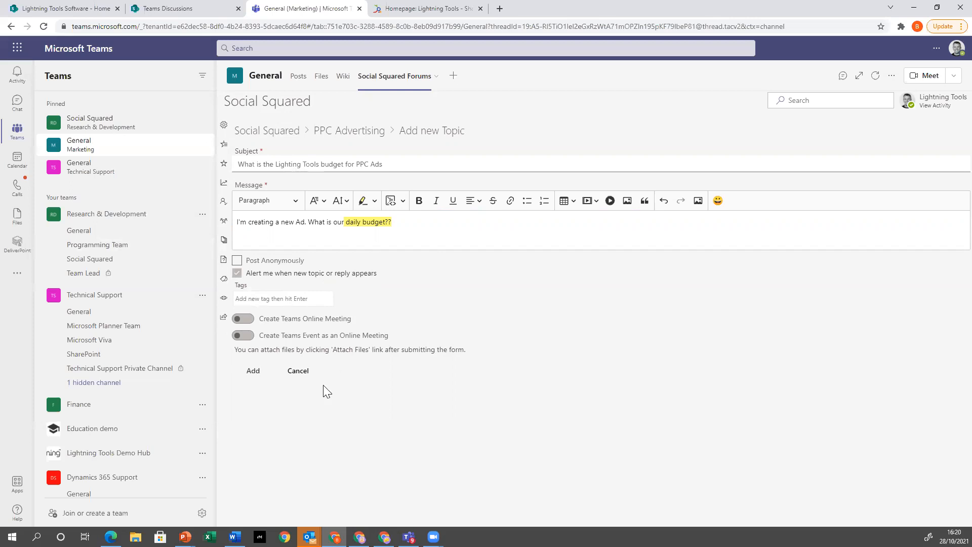
Step: Add the existing tags PPC and Website to the new topic
{"action": "left_click", "coordinate": [313, 299]}
{"action": "type", "text": "PPC"}
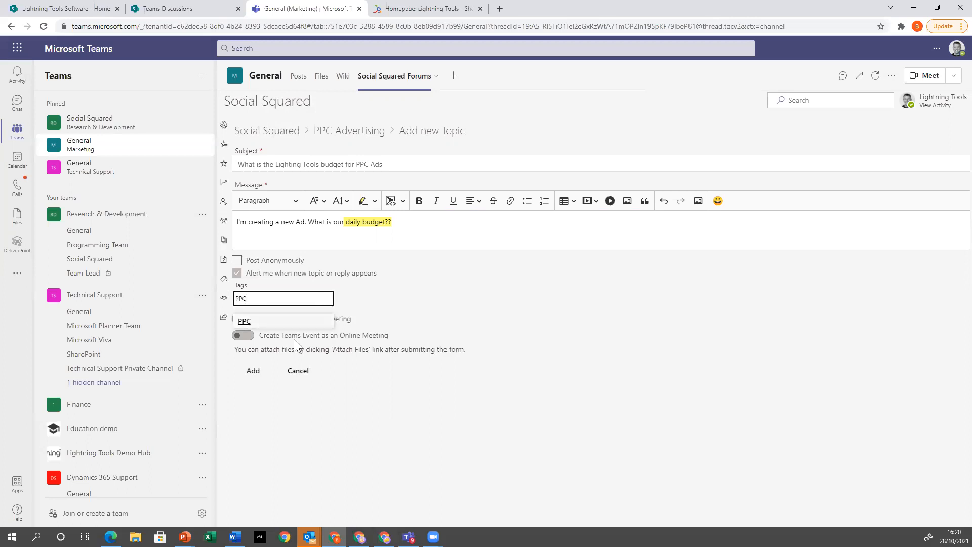
{"action": "left_click", "coordinate": [285, 321]}
{"action": "left_click", "coordinate": [293, 298]}
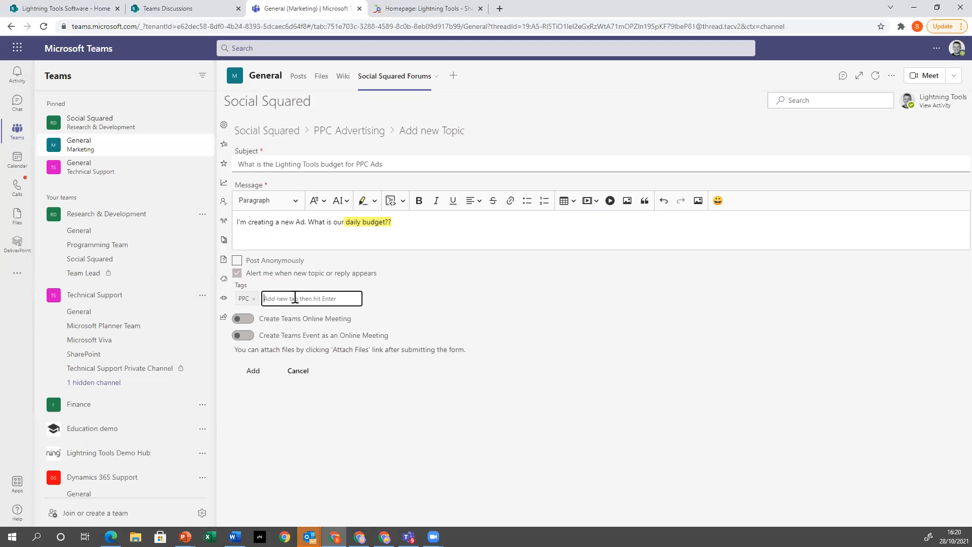
{"action": "type", "text": "Website"}
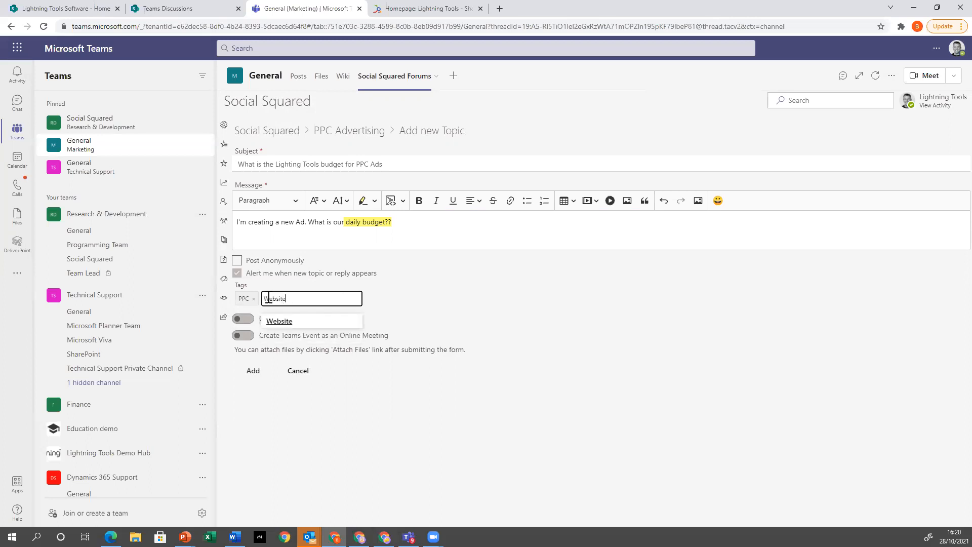
{"action": "left_click", "coordinate": [350, 320]}
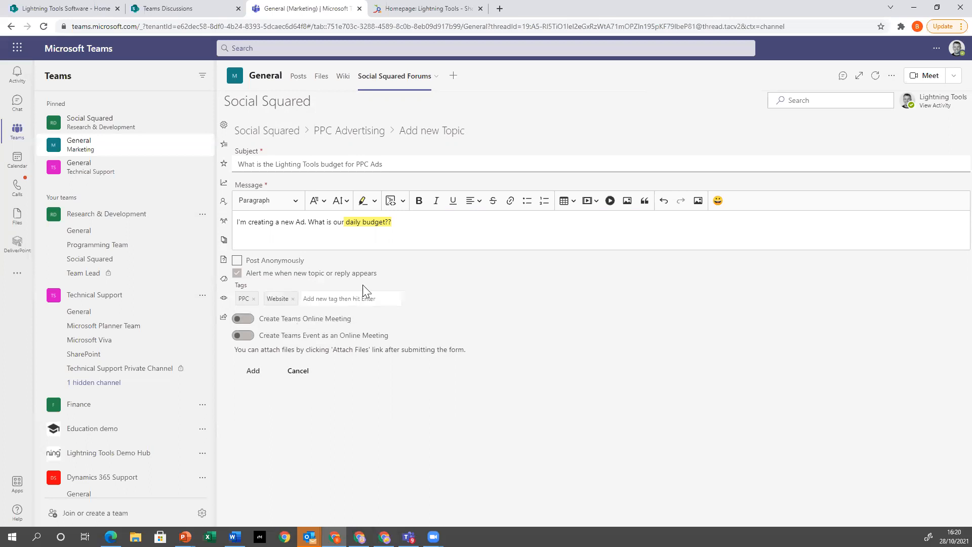
{"action": "left_click", "coordinate": [408, 223]}
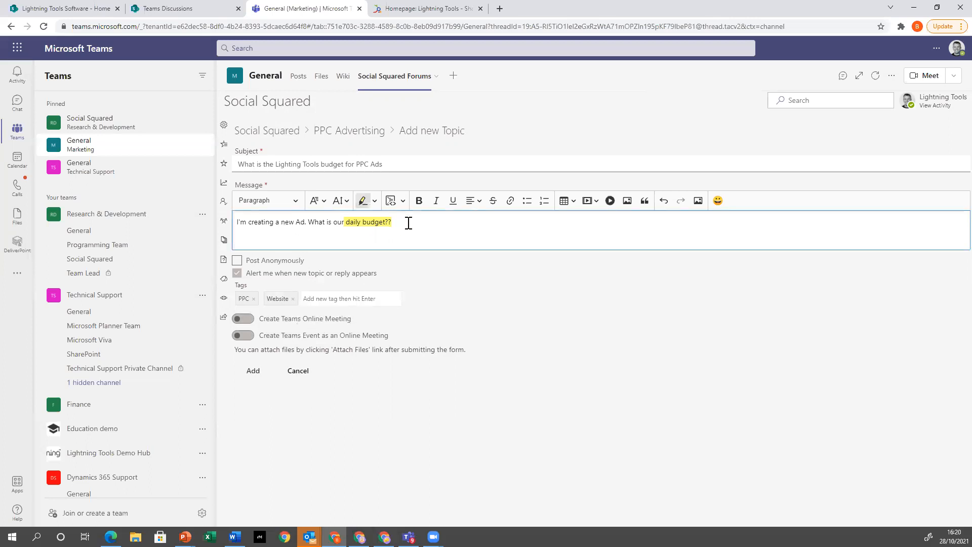
{"action": "key", "text": "Return"}
{"action": "type", "text": "SPAM"}
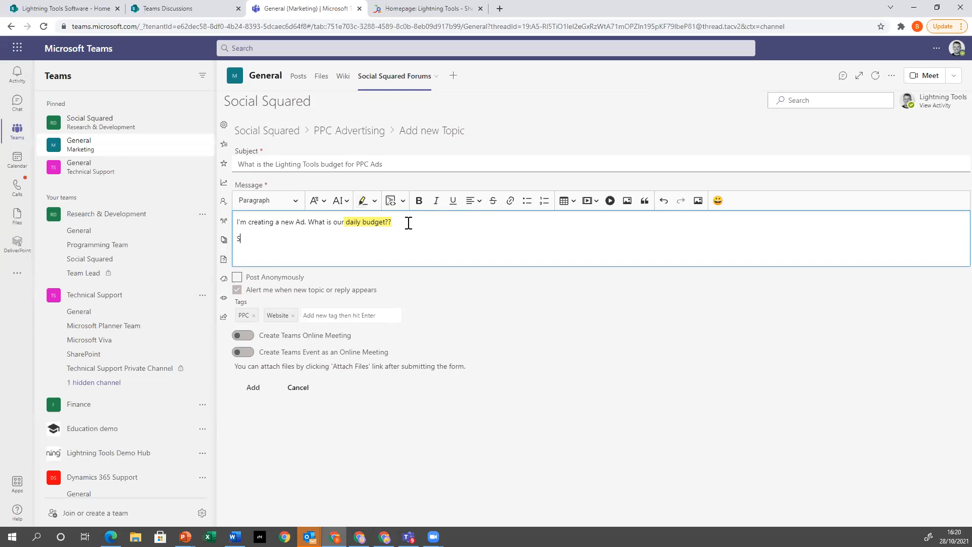
{"action": "key", "text": "BackSpace"}
{"action": "key", "text": "BackSpace"}
{"action": "key", "text": "BackSpace"}
{"action": "key", "text": "BackSpace"}
{"action": "key", "text": "BackSpace"}
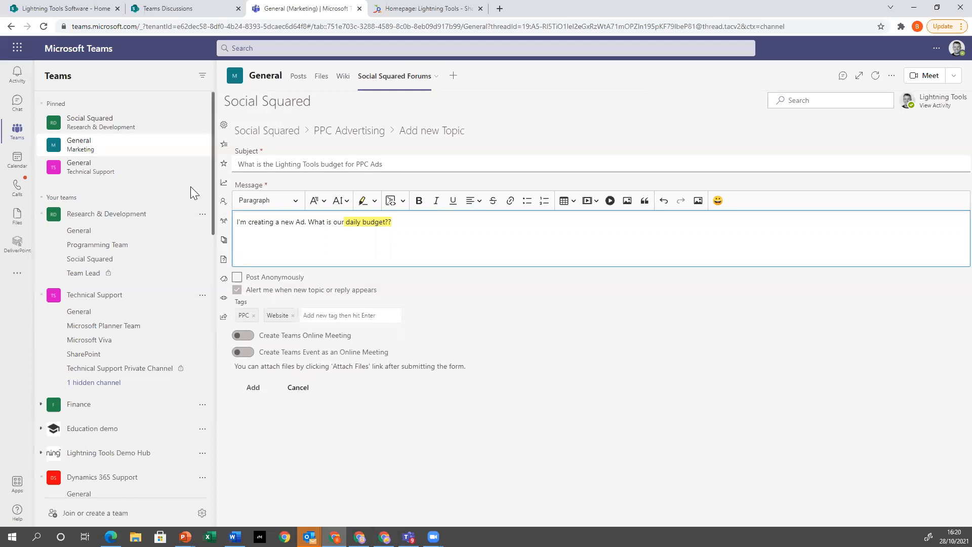
Step: Remove the trailing blank lines from the message and add the new topic to the forum
{"action": "key", "text": "BackSpace"}
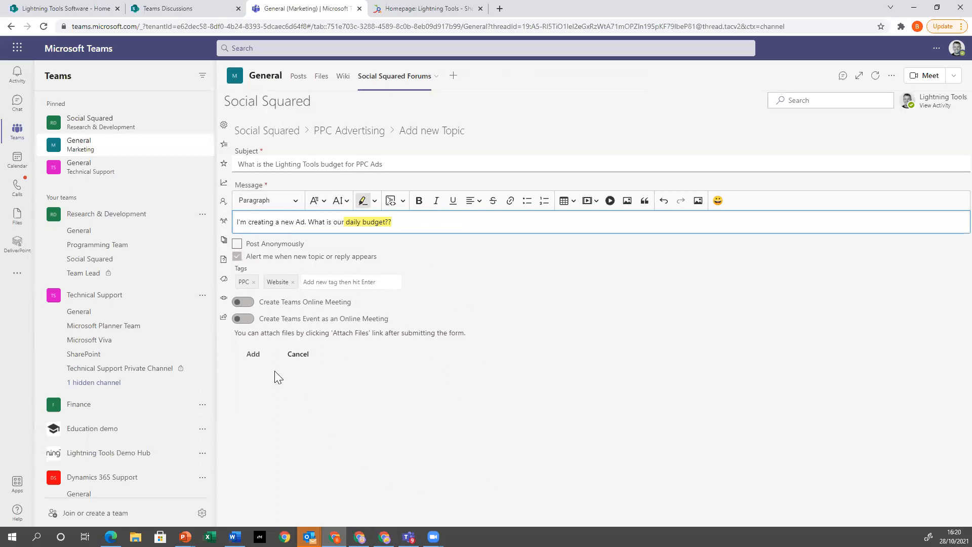
{"action": "left_click", "coordinate": [256, 355]}
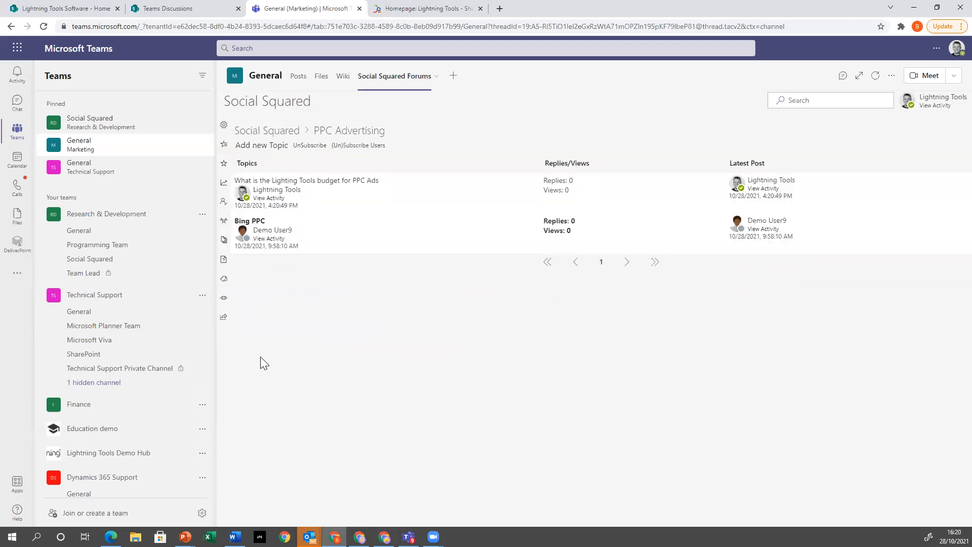
Step: Open the new topic and start a reply containing the copied article text beginning "What should your test budget be?", followed by blank lines
{"action": "left_click", "coordinate": [329, 180]}
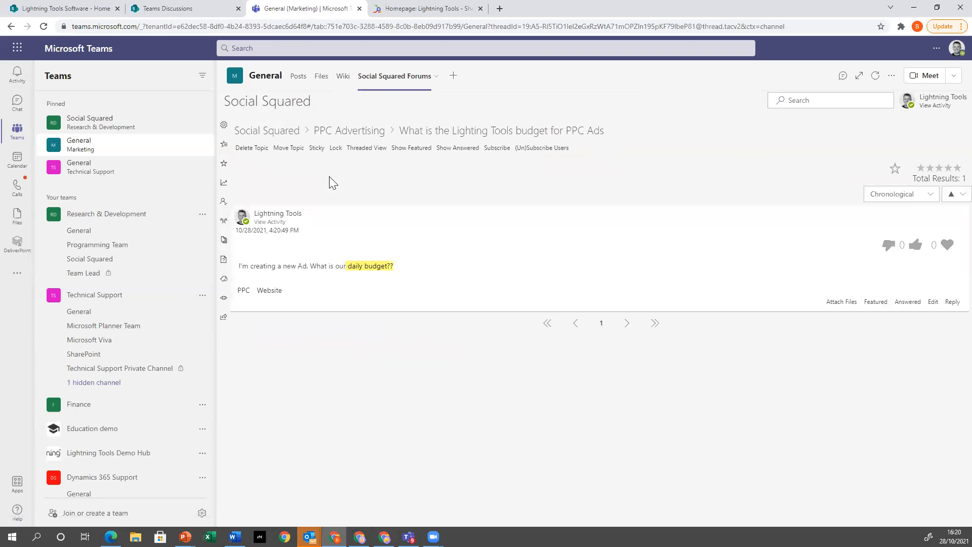
{"action": "left_click", "coordinate": [951, 303]}
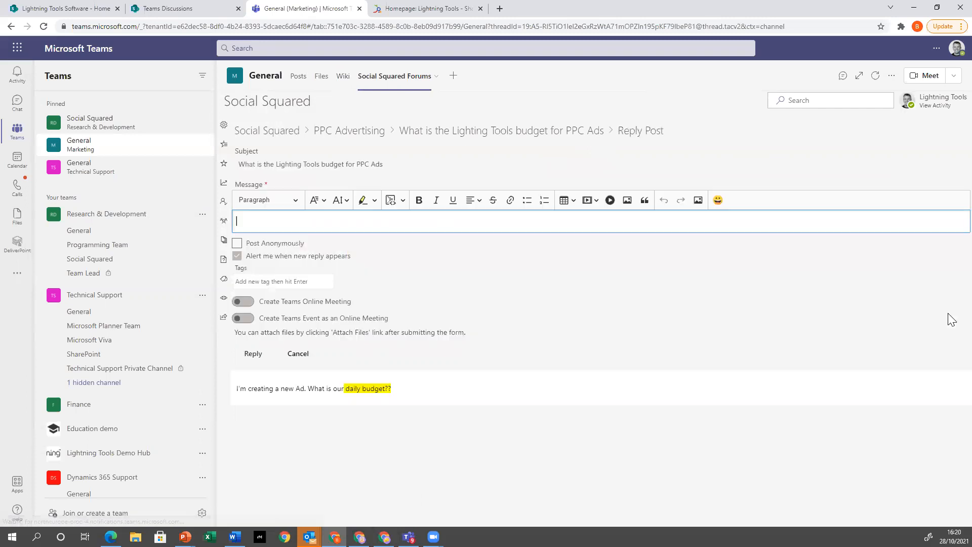
{"action": "key", "text": "alt+Tab"}
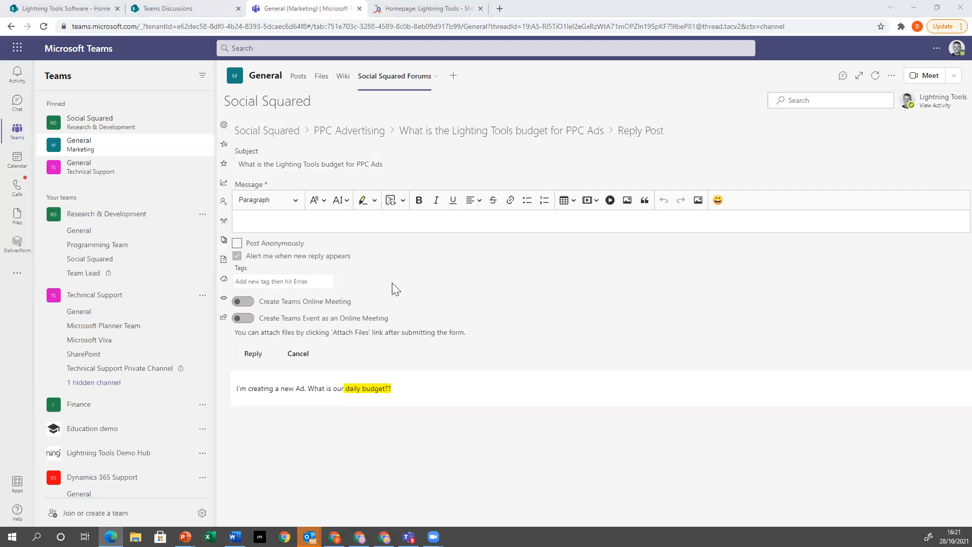
{"action": "left_click", "coordinate": [369, 223]}
{"action": "type", "text": "What should your test budget be? You can roughly calculate your test budget by multiplying the number of keywords you want to test by the cost per click and by a minimum of 100 clicks. As a general rule, you’ll want to get at least 100-200 clicks on a keyword to determine whether it converts for you. So, for example, if you’re going to test 10 keywords with a cost per click of $1, we’d recommend you plan on a test budget of $1,000 to $2,000.  Most likely, you’ll have a mix of winning and losing keywords, ads and landing pages from this initial test. As you see the results come in, you’ll \"prune\" your campaign — keeping the winners, dropping the losers — to bring your campaign to profitability. ...Then, Ditch the Budget. Once your campaign is profitable, you should ditch the budget. The most successful advertisers don’t cap their budgets. They know that effective advertising is one of the best investments you can possibly make in your business. Think about it: If you’re investing $1 into Google Ads and getting $2, $3, $4 or $5 in return, why would you want to put a cap on that? Assuming you want to grow your business, you should want to make that investment as many times as possible. Focus on ROI, Not Cost If you want to be the dominant advertiser in your market, you can’t just focus on managing costs — you must focus your energy on maximizing your return on investment (ROI) from advertising. We have a client who spends more than $100,000 per month with Google Ads. And he’s happy to do so because he earns a healthy profit on that advertising. In fact, every month, he’s asking us for ideas for how he can invest MORE money into advertising! So how do you get to the point where you’re scaling"}
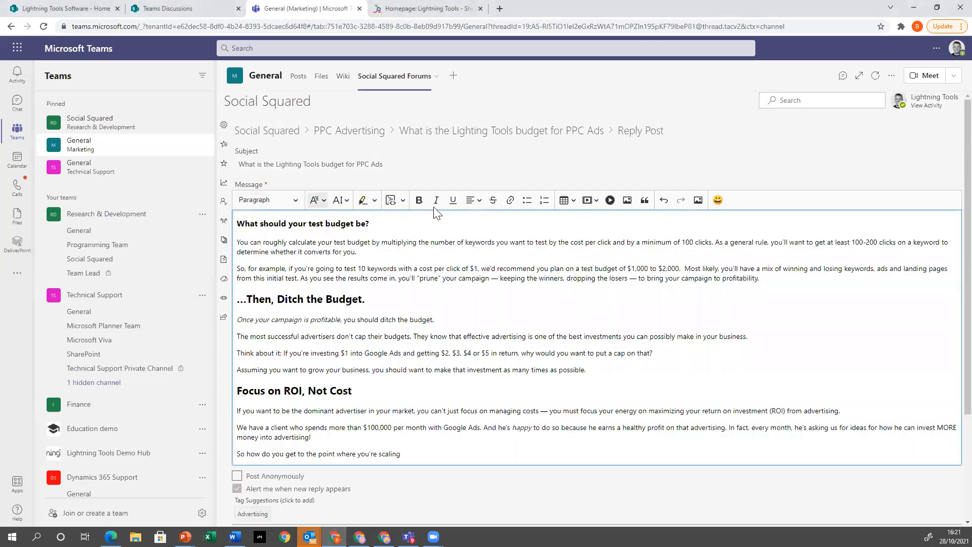
{"action": "key", "text": "Return"}
{"action": "key", "text": "Return"}
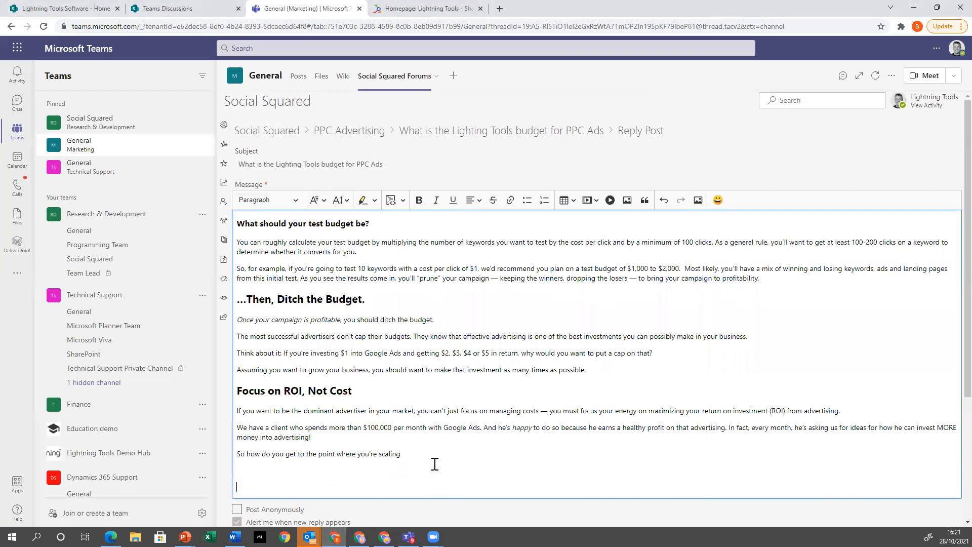
{"action": "key", "text": "alt+Tab"}
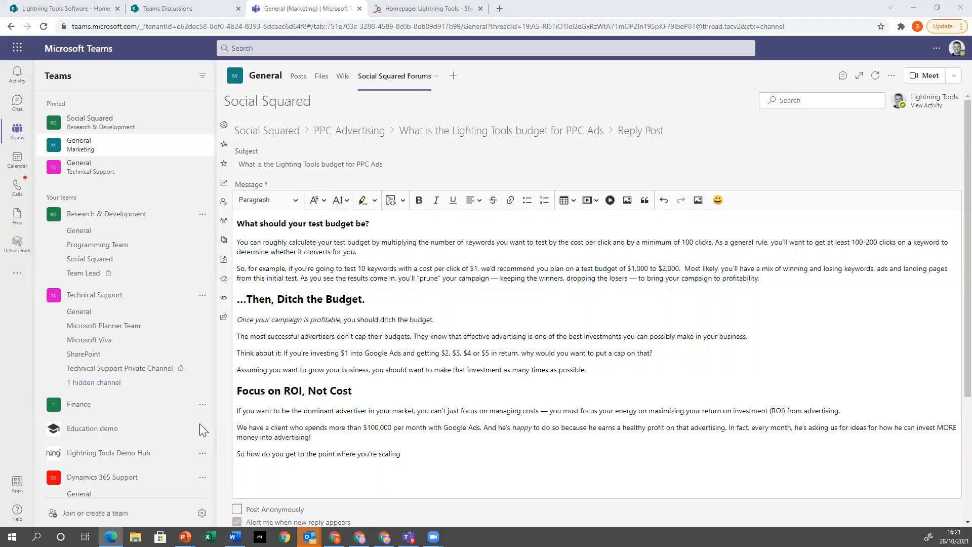
{"action": "left_click", "coordinate": [413, 468]}
{"action": "key", "text": "ctrl+v"}
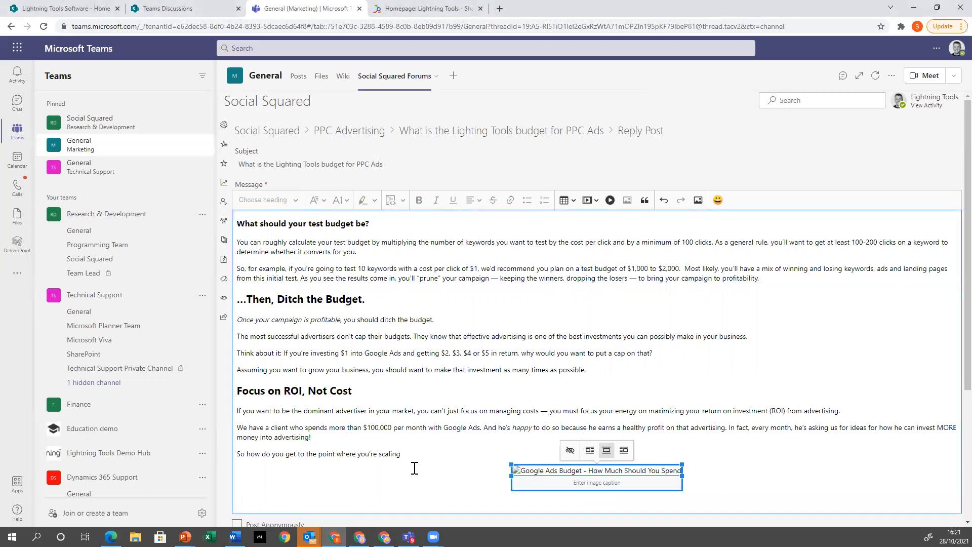
{"action": "key", "text": "Return"}
{"action": "left_click", "coordinate": [666, 473]}
{"action": "key", "text": "Delete"}
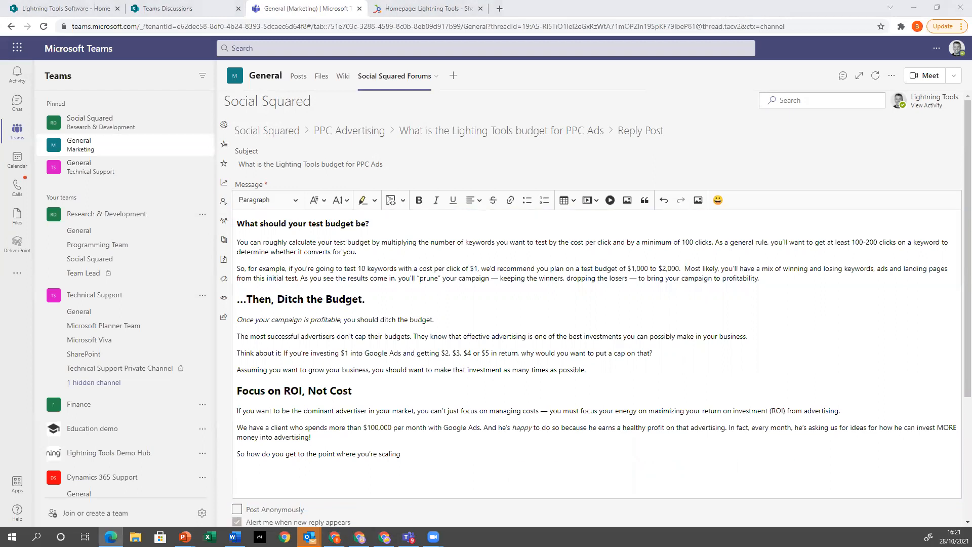
{"action": "left_click", "coordinate": [441, 470]}
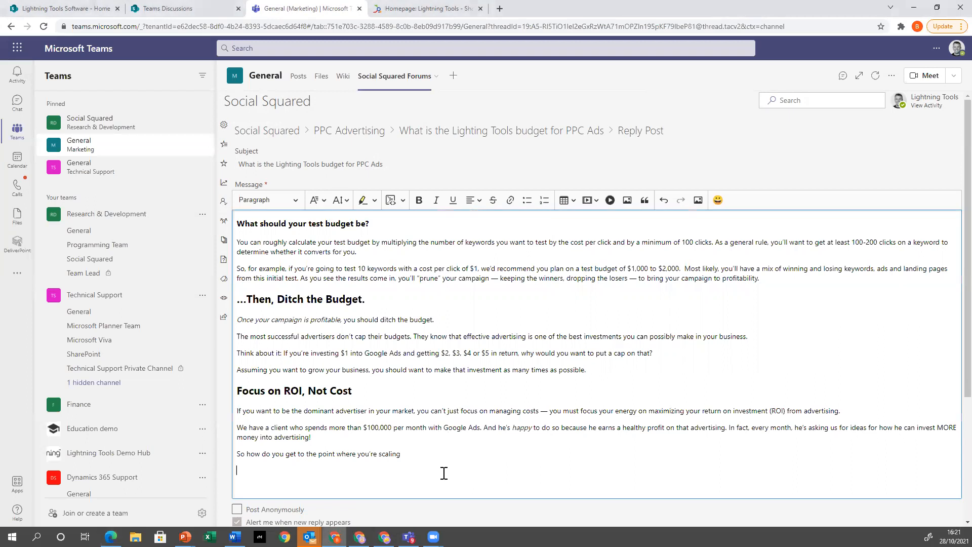
{"action": "right_click", "coordinate": [444, 470]}
{"action": "left_click", "coordinate": [517, 392]}
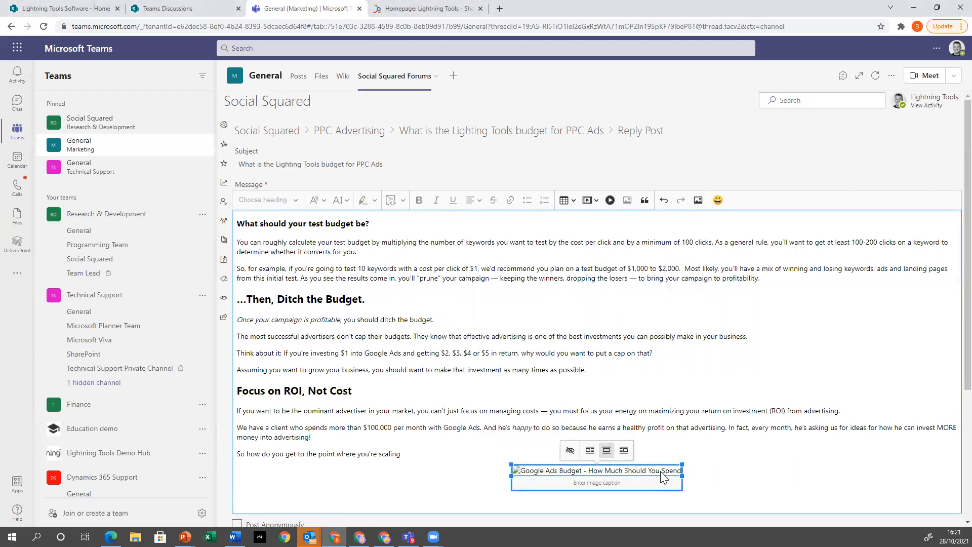
{"action": "key", "text": "Delete"}
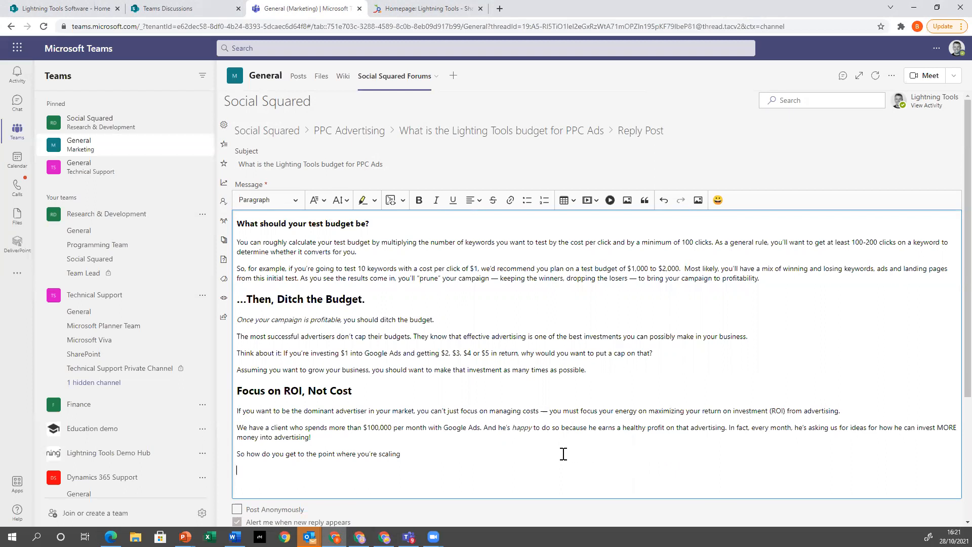
Step: Add the suggested tag Advertising to the reply and submit it
{"action": "scroll", "coordinate": [488, 402], "scroll_direction": "down", "scroll_amount": 3}
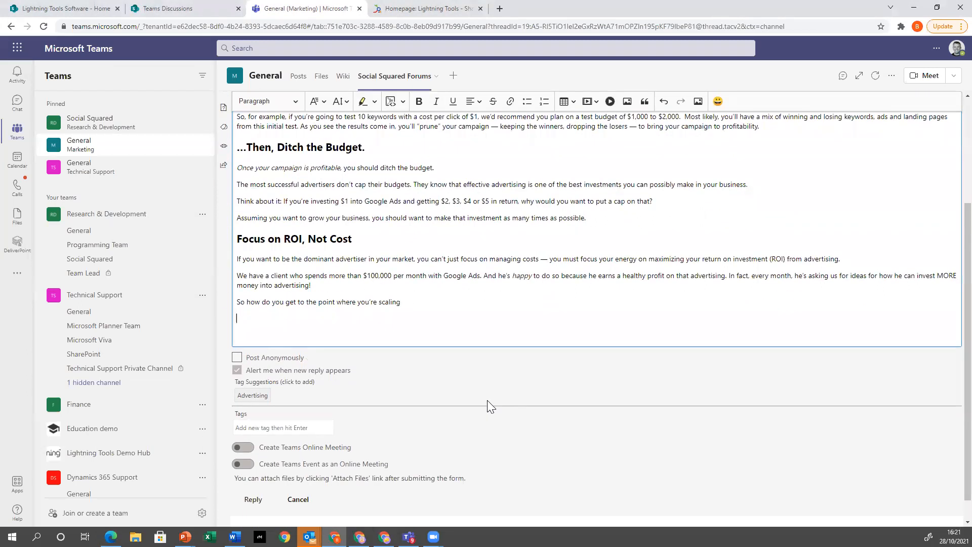
{"action": "scroll", "coordinate": [447, 198], "scroll_direction": "up", "scroll_amount": 2}
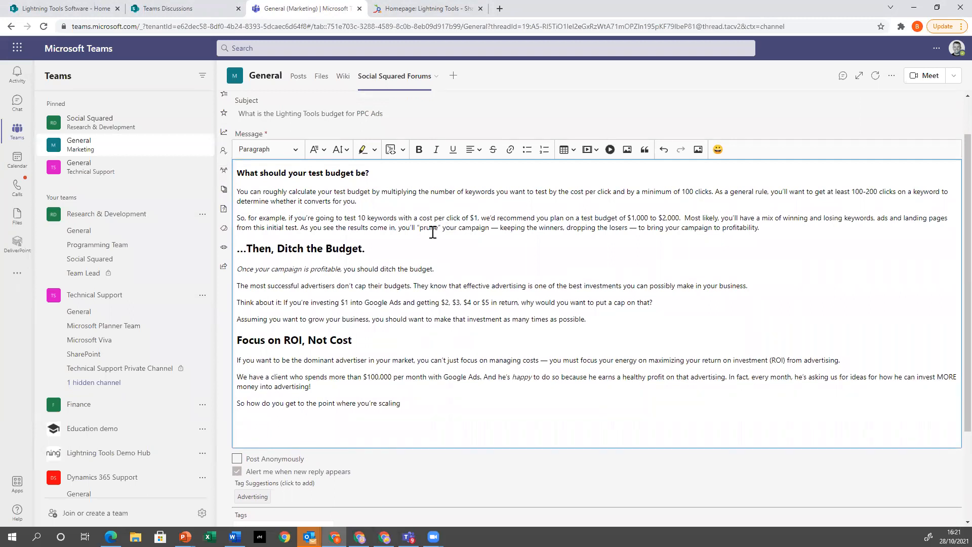
{"action": "scroll", "coordinate": [429, 256], "scroll_direction": "down", "scroll_amount": 3}
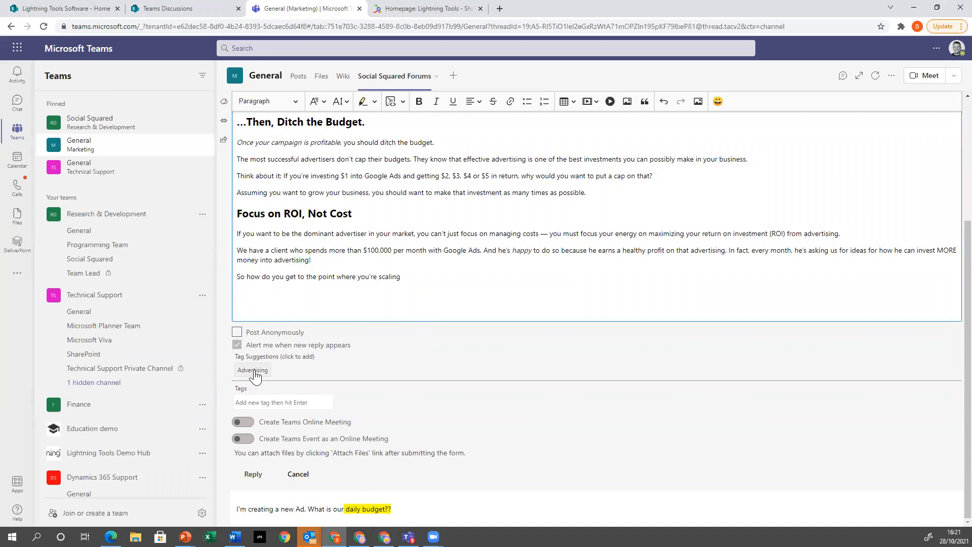
{"action": "scroll", "coordinate": [445, 222], "scroll_direction": "up", "scroll_amount": 4}
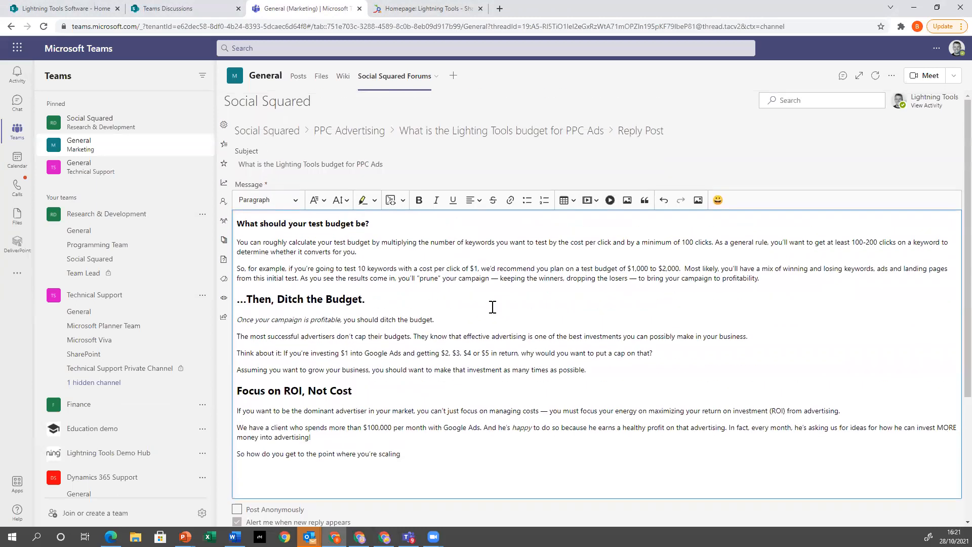
{"action": "scroll", "coordinate": [702, 353], "scroll_direction": "down", "scroll_amount": 4}
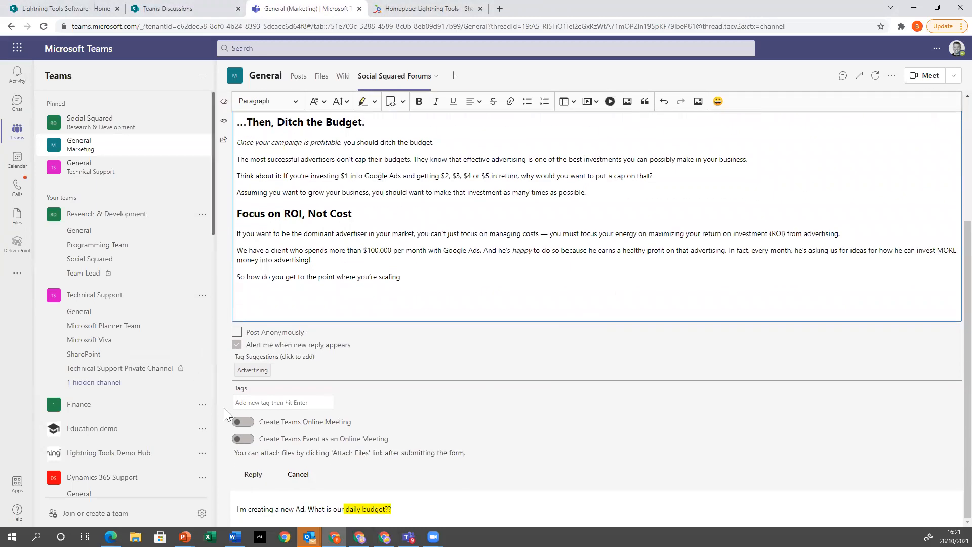
{"action": "left_click", "coordinate": [268, 377]}
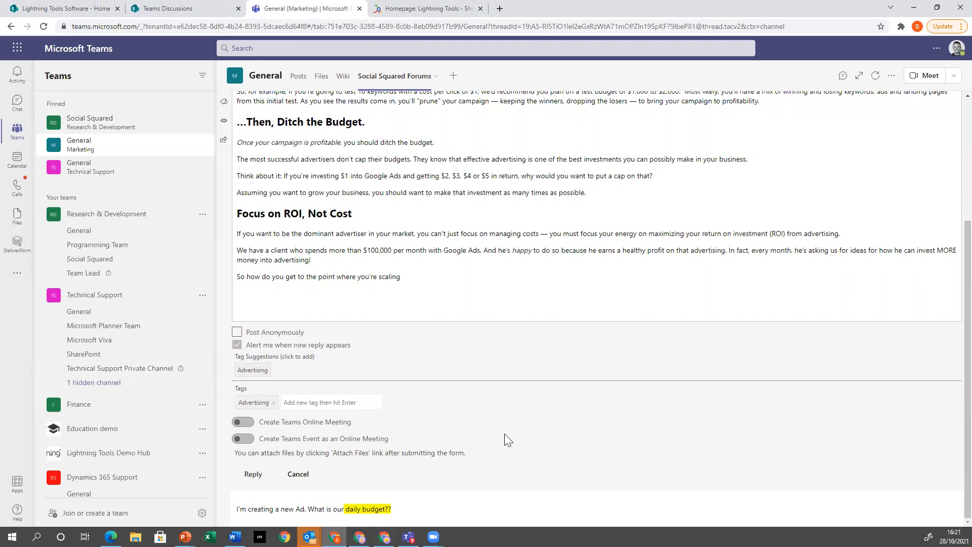
{"action": "left_click", "coordinate": [253, 476]}
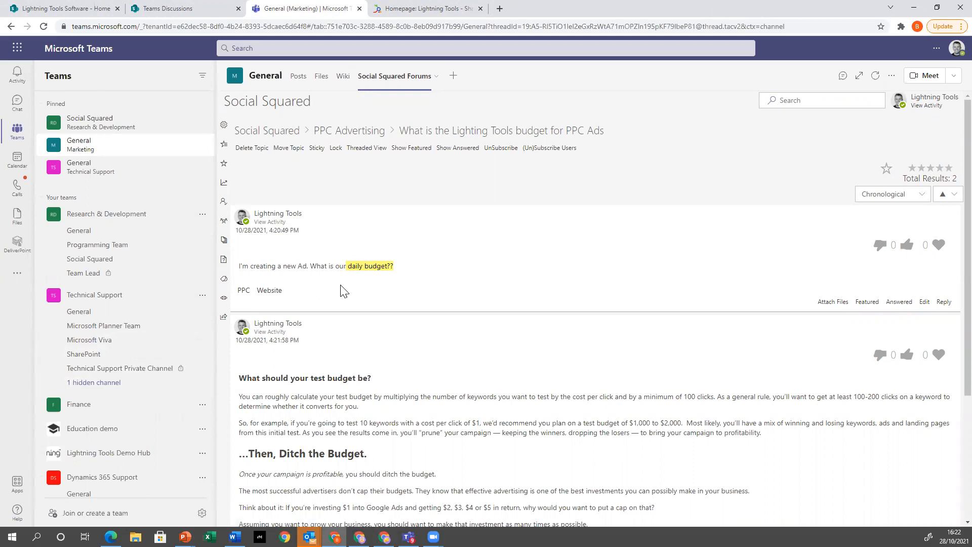
Step: Post another reply to the topic's original post with the message "It's $10 a day!"
{"action": "scroll", "coordinate": [460, 486], "scroll_direction": "down", "scroll_amount": 4}
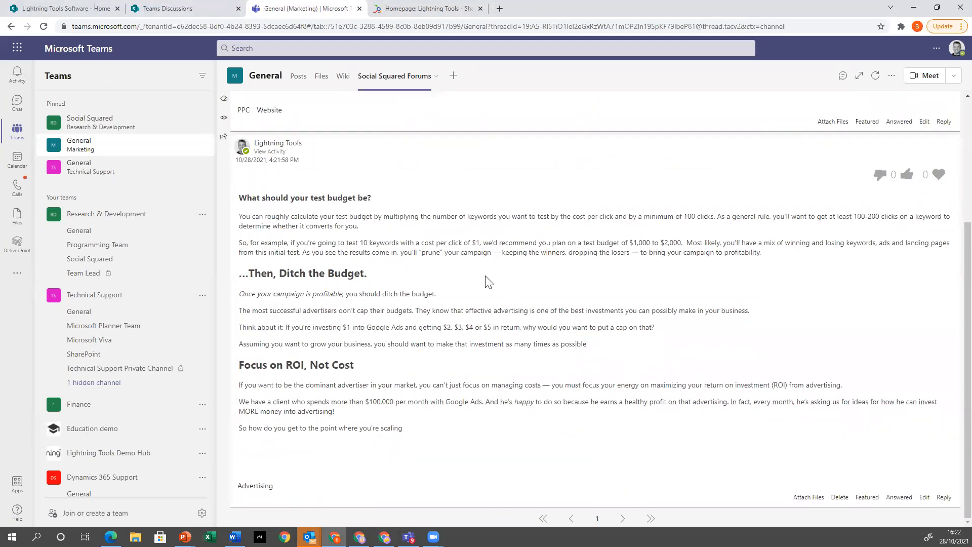
{"action": "scroll", "coordinate": [565, 436], "scroll_direction": "up", "scroll_amount": 4}
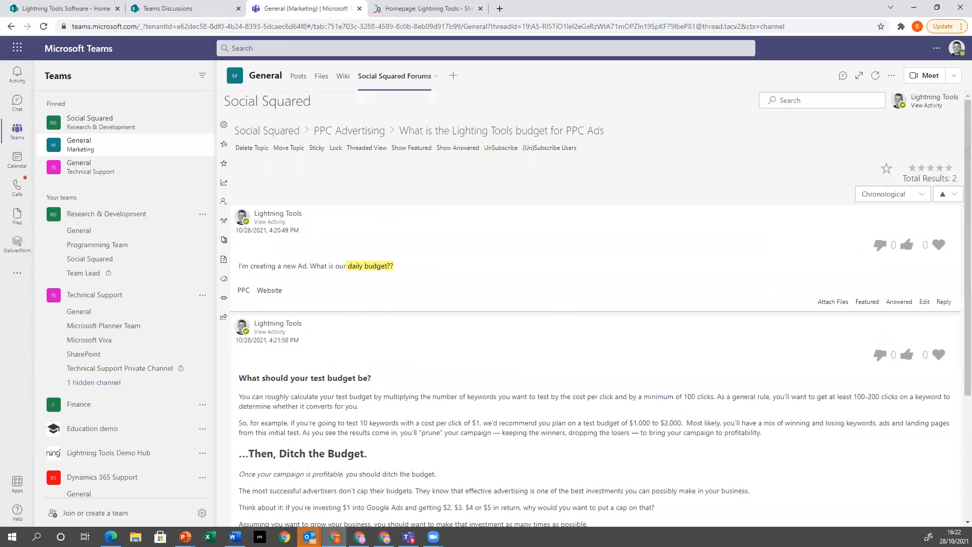
{"action": "left_click", "coordinate": [943, 302]}
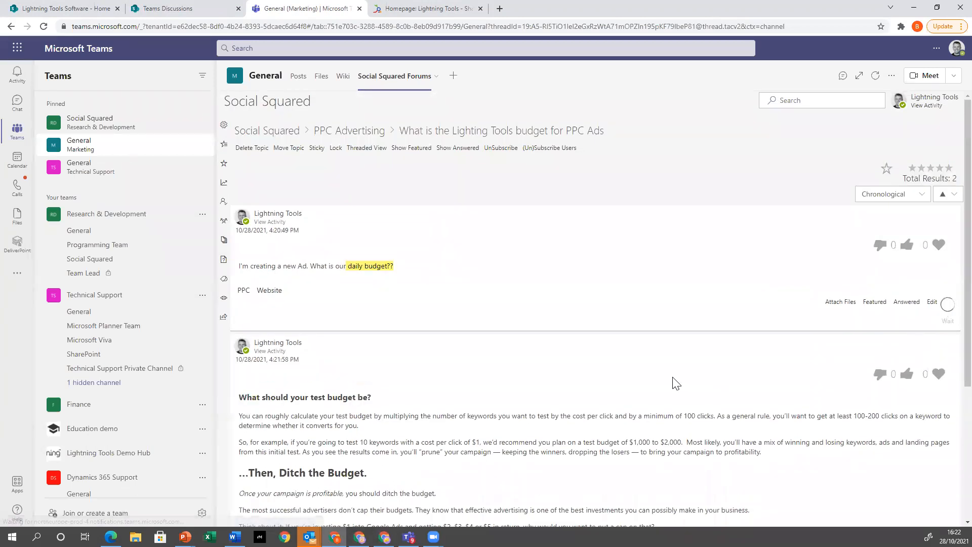
{"action": "type", "text": "It"}
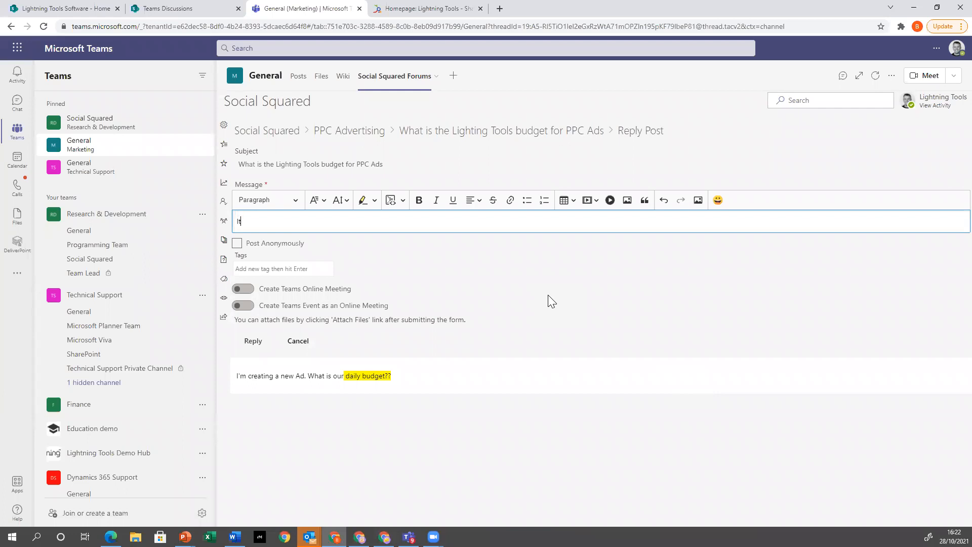
{"action": "type", "text": "'s $10 a day!"}
{"action": "left_click", "coordinate": [252, 340]}
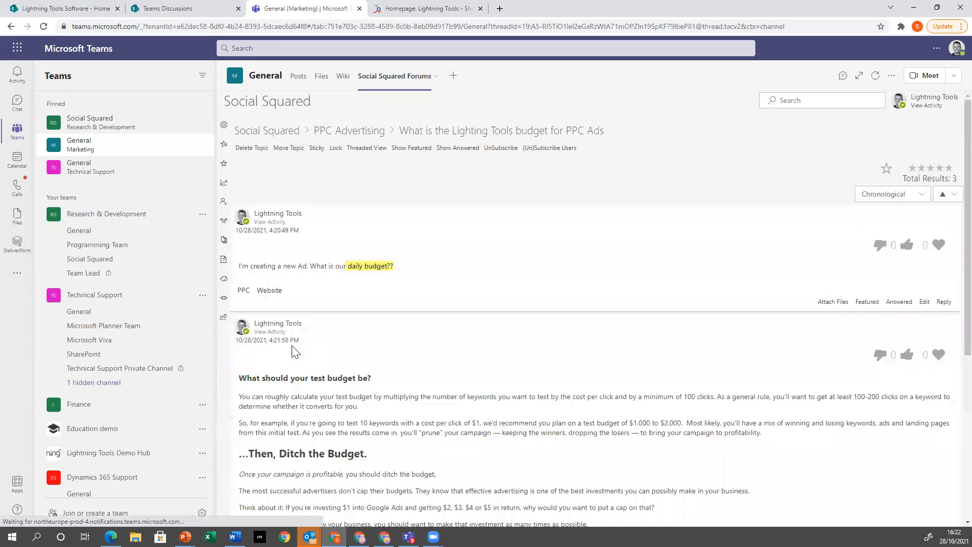
Step: Mark the "It's $10 a day!" reply as the answer to the topic
{"action": "scroll", "coordinate": [393, 388], "scroll_direction": "down", "scroll_amount": 5}
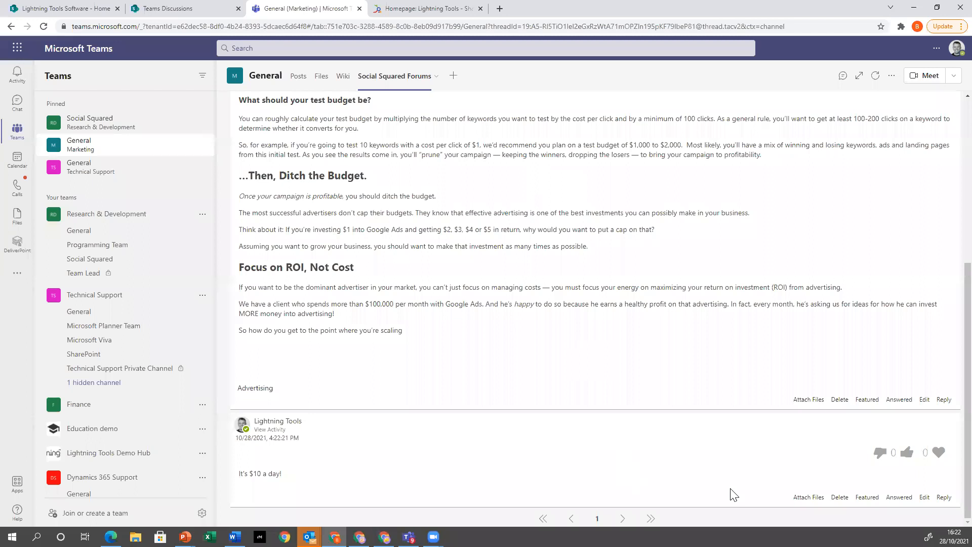
{"action": "left_click", "coordinate": [899, 498]}
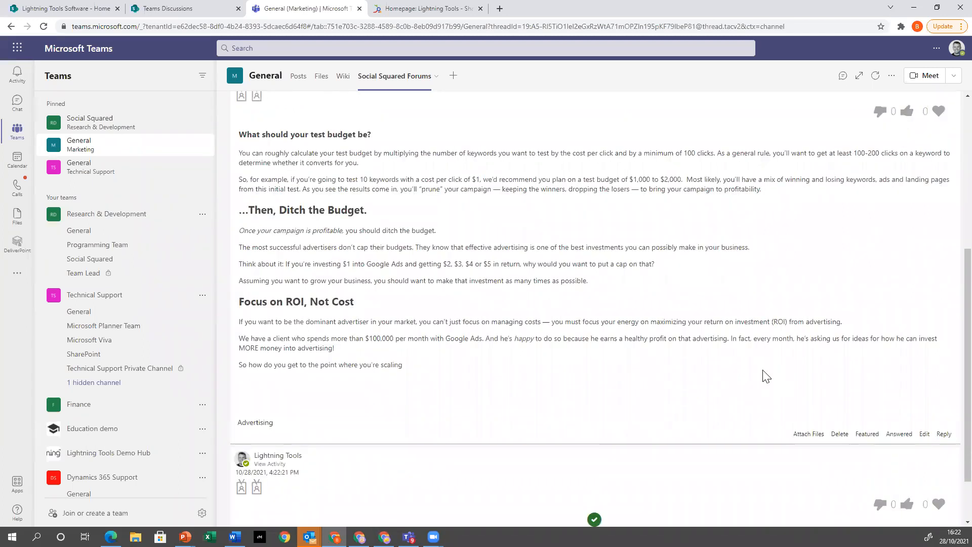
{"action": "scroll", "coordinate": [503, 226], "scroll_direction": "up", "scroll_amount": 5}
{"action": "scroll", "coordinate": [487, 254], "scroll_direction": "down", "scroll_amount": 6}
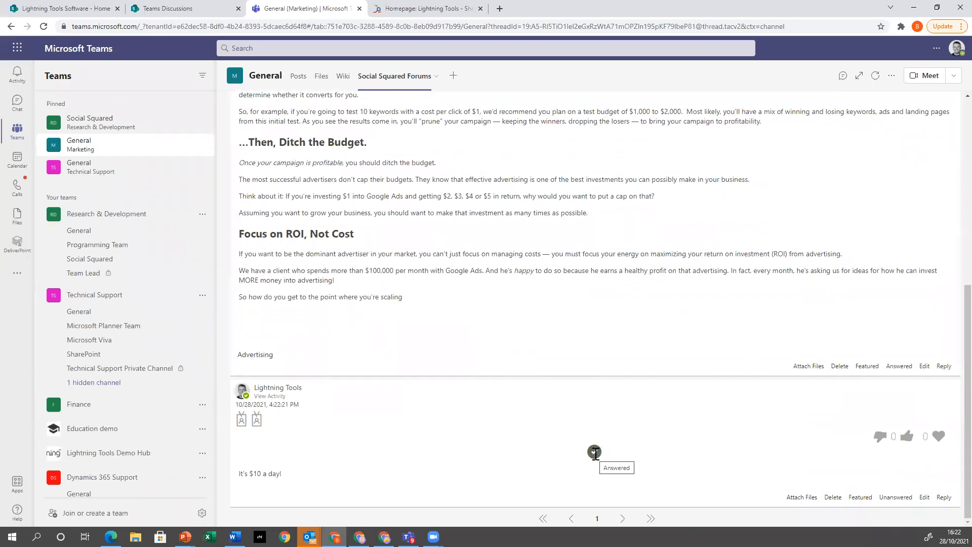
Step: Filter the topic to show only the answered reply
{"action": "scroll", "coordinate": [328, 319], "scroll_direction": "up", "scroll_amount": 5}
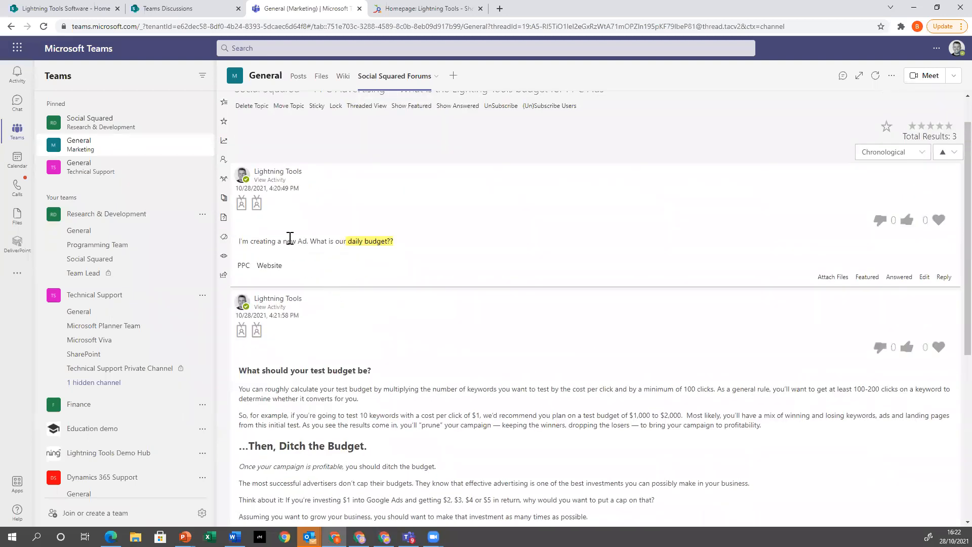
{"action": "scroll", "coordinate": [375, 286], "scroll_direction": "up", "scroll_amount": 1}
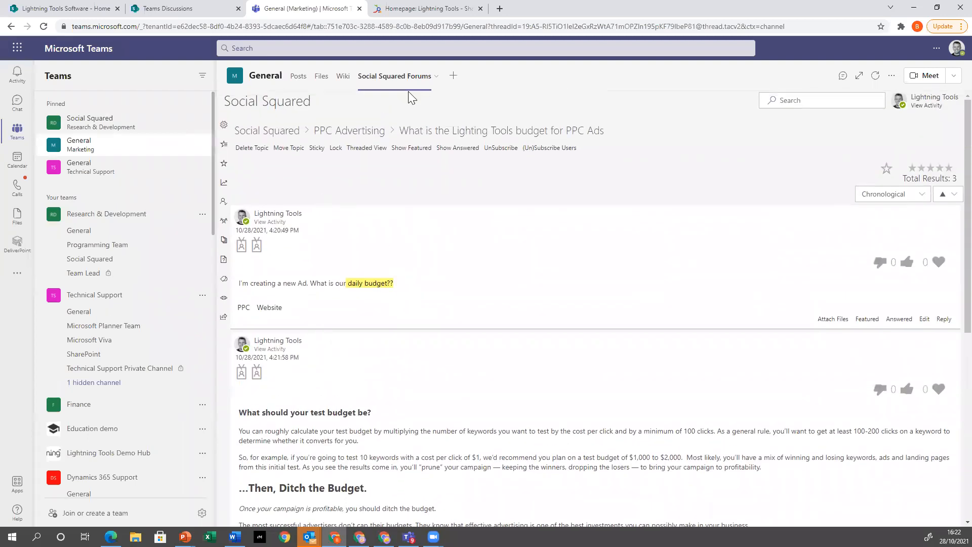
{"action": "left_click", "coordinate": [468, 148]}
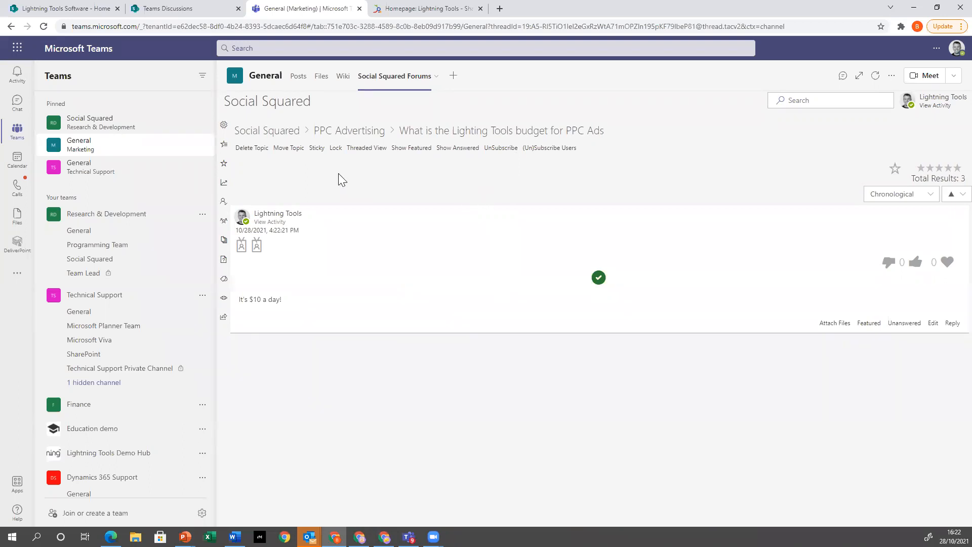
Step: Give the answered reply a heart and the topic a star rating, and return to the PPC Advertising topic list
{"action": "left_click", "coordinate": [946, 261]}
{"action": "left_click", "coordinate": [947, 167]}
{"action": "left_click", "coordinate": [375, 133]}
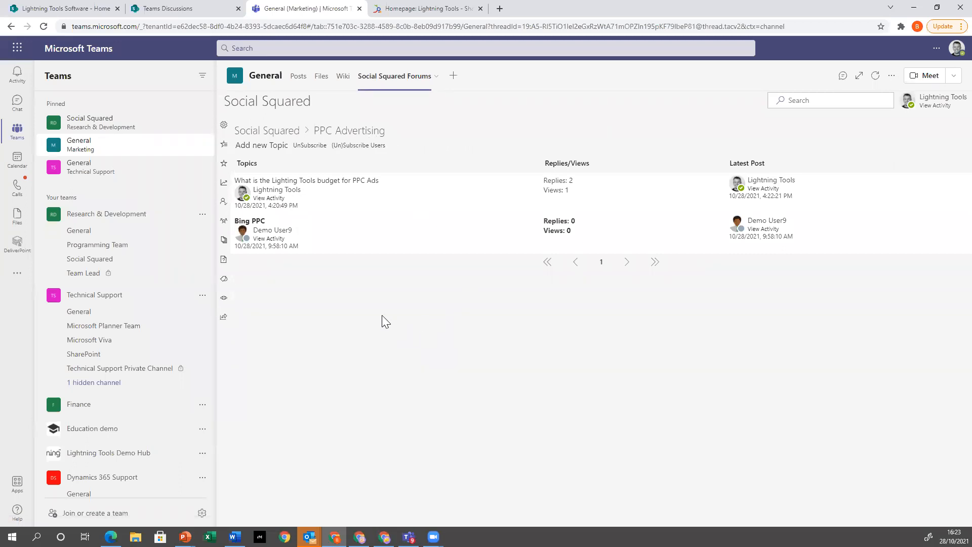
Step: Open the Social Squared Forums in the Technical Support team's General channel and review the topics in its Team Channels forum
{"action": "left_click", "coordinate": [275, 131]}
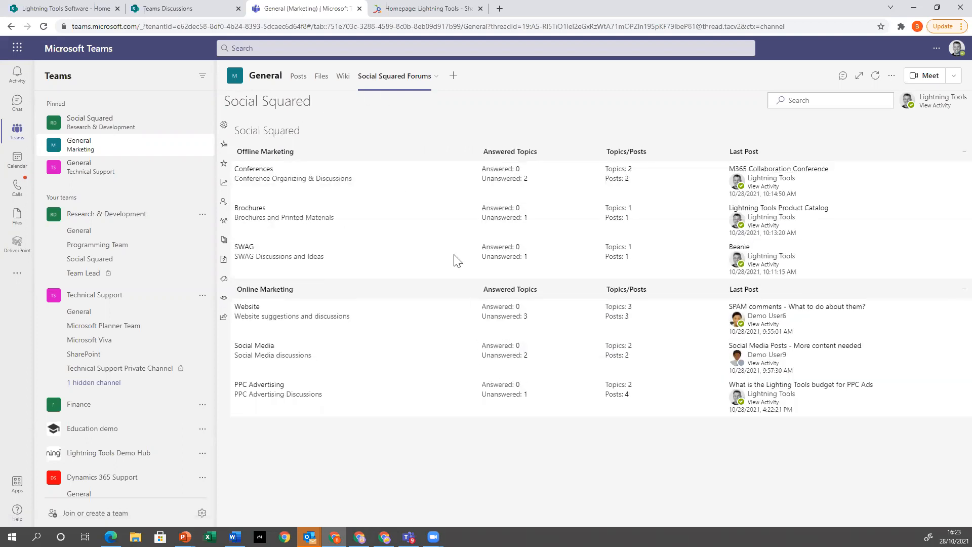
{"action": "left_click", "coordinate": [105, 173]}
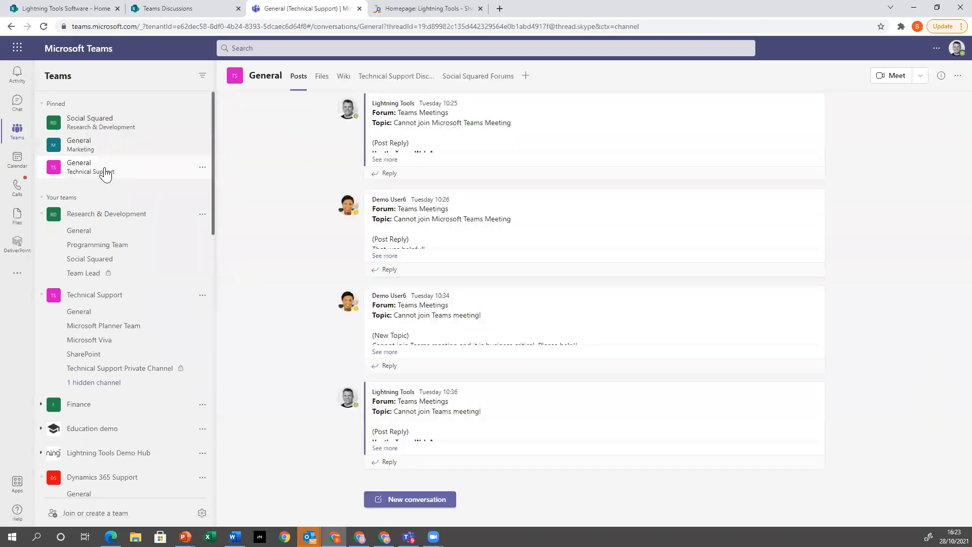
{"action": "left_click", "coordinate": [481, 76]}
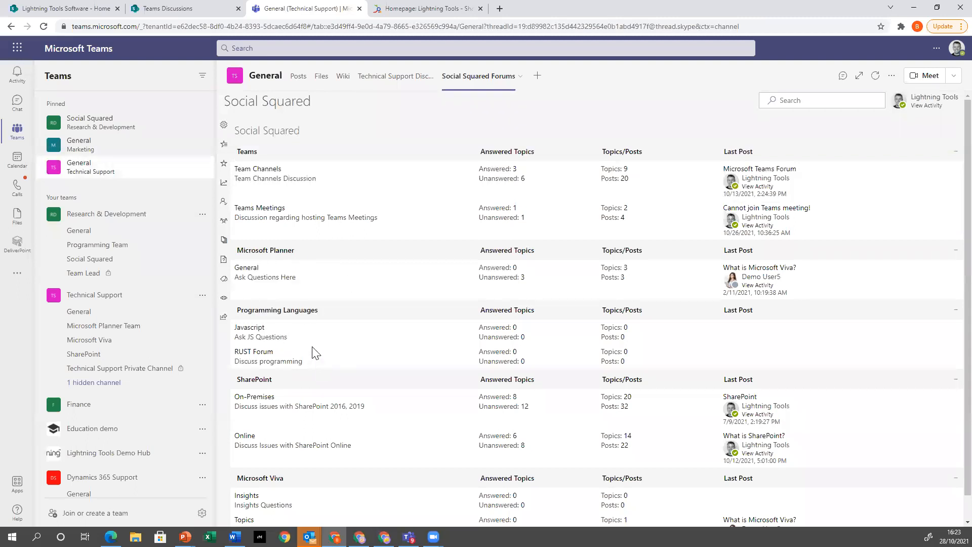
{"action": "scroll", "coordinate": [329, 377], "scroll_direction": "down", "scroll_amount": 1}
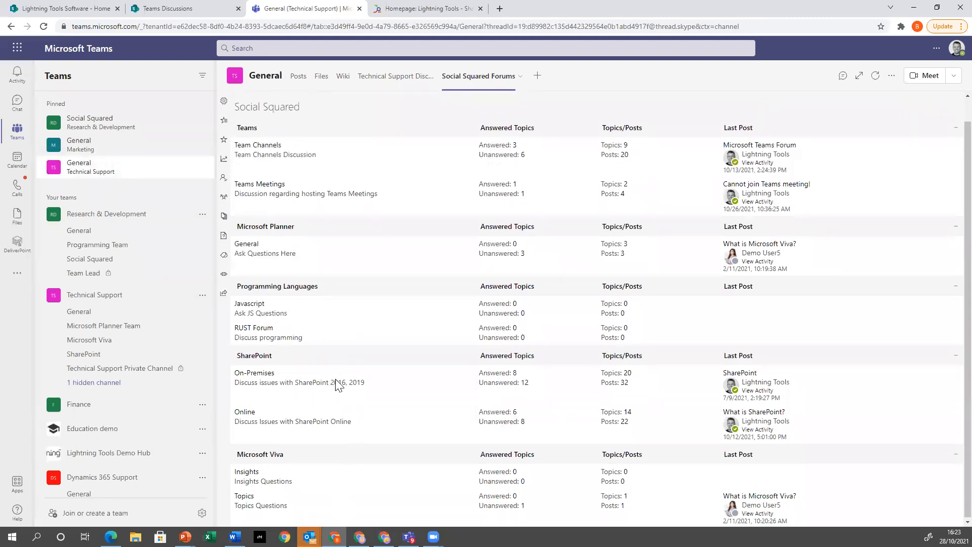
{"action": "scroll", "coordinate": [338, 384], "scroll_direction": "up", "scroll_amount": 1}
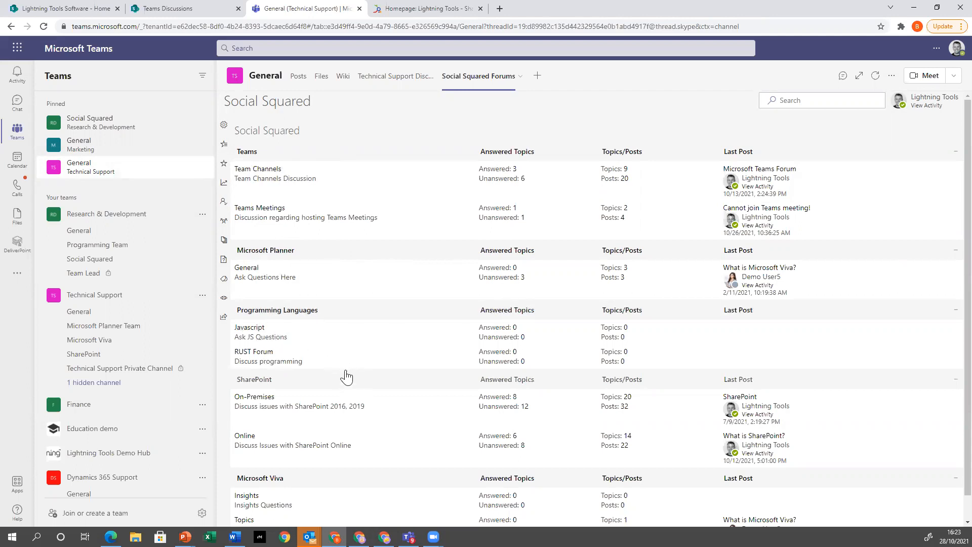
{"action": "left_click", "coordinate": [273, 173]}
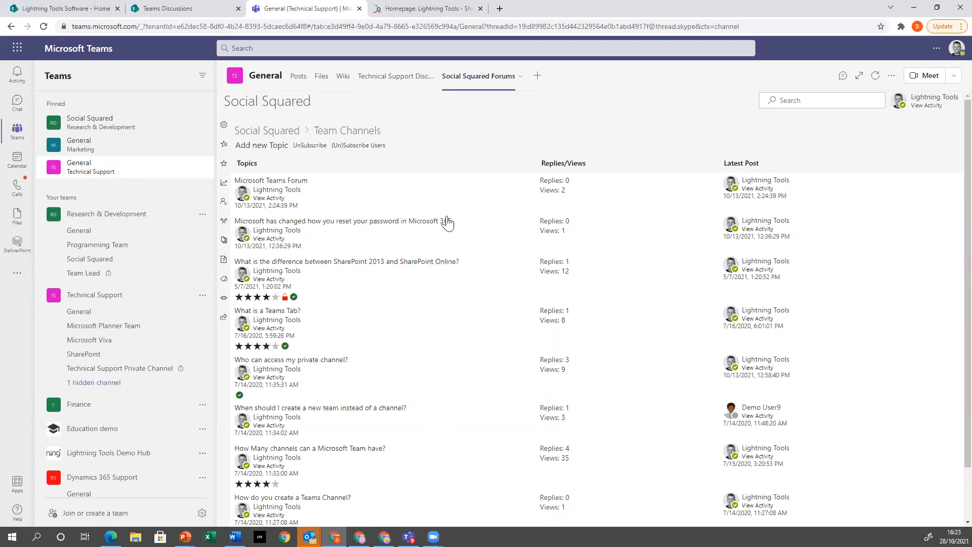
{"action": "left_click", "coordinate": [290, 131]}
Step: In the Marketing team's Social Squared Forums, use the tag cloud to list the topics tagged SPAM, and return to the forum overview
{"action": "left_click", "coordinate": [151, 145]}
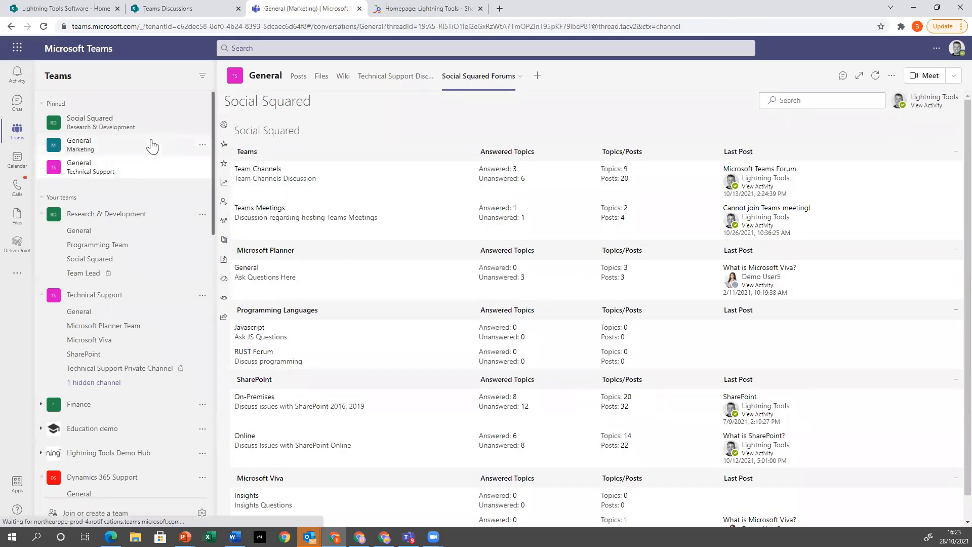
{"action": "left_click", "coordinate": [387, 78]}
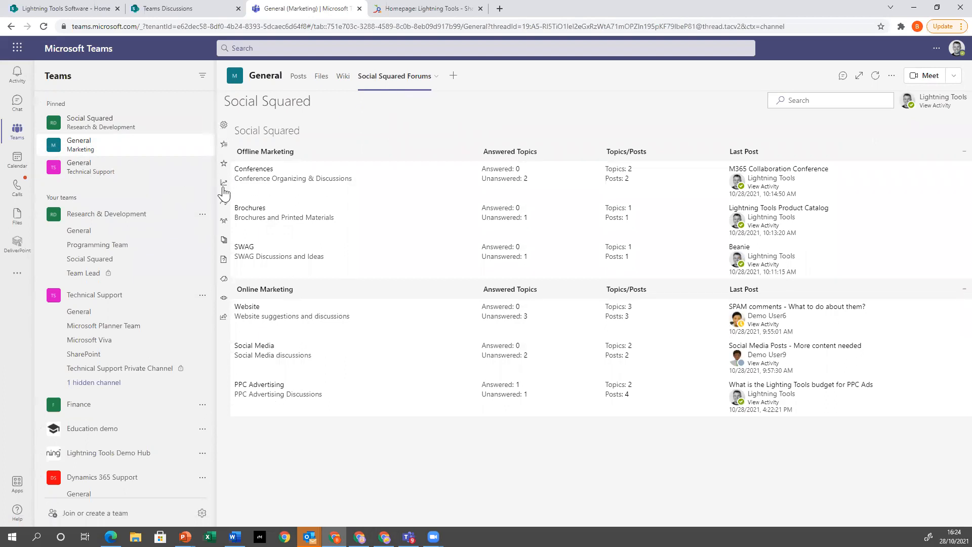
{"action": "left_click", "coordinate": [223, 278]}
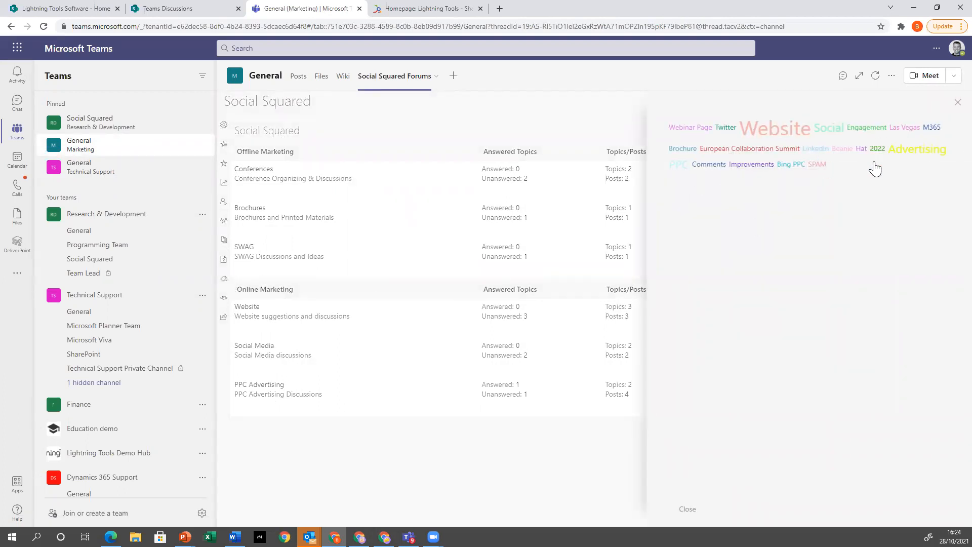
{"action": "left_click", "coordinate": [816, 164]}
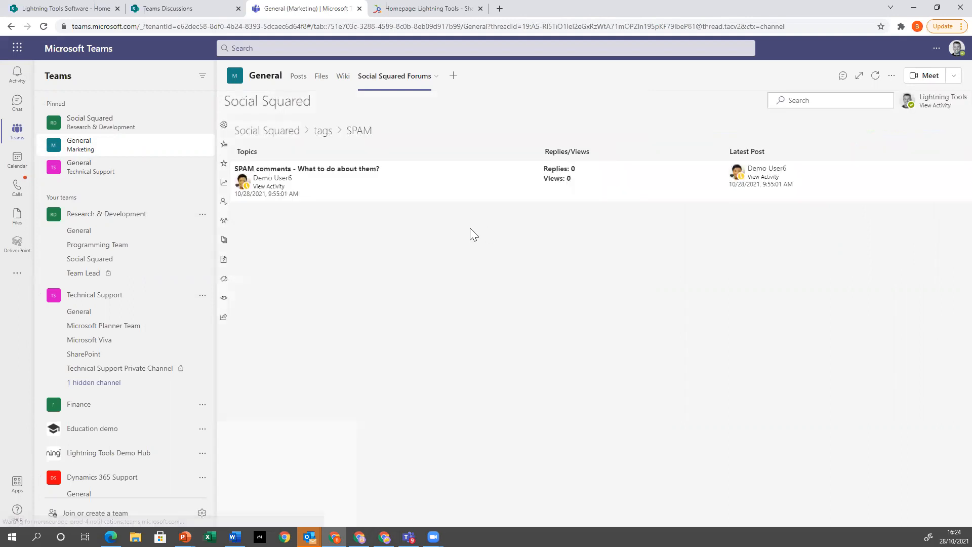
{"action": "left_click", "coordinate": [226, 280]}
{"action": "left_click", "coordinate": [945, 112]}
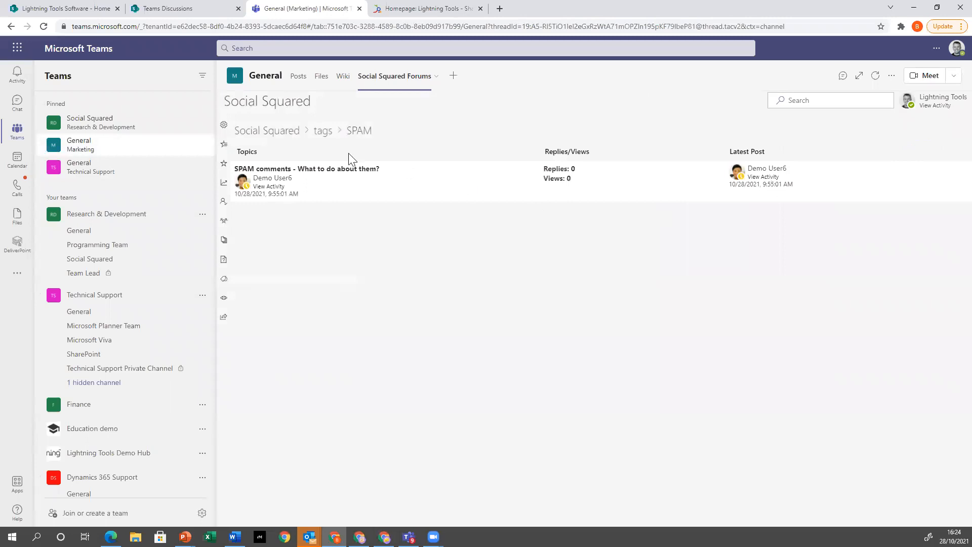
{"action": "left_click", "coordinate": [288, 132]}
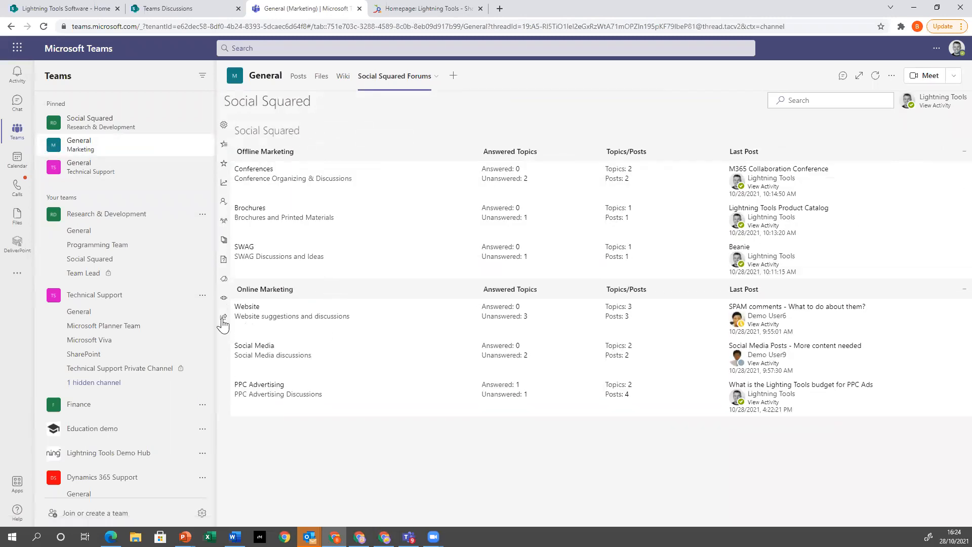
Step: Review the list of unanswered topics across the Marketing forums
{"action": "left_click", "coordinate": [222, 262]}
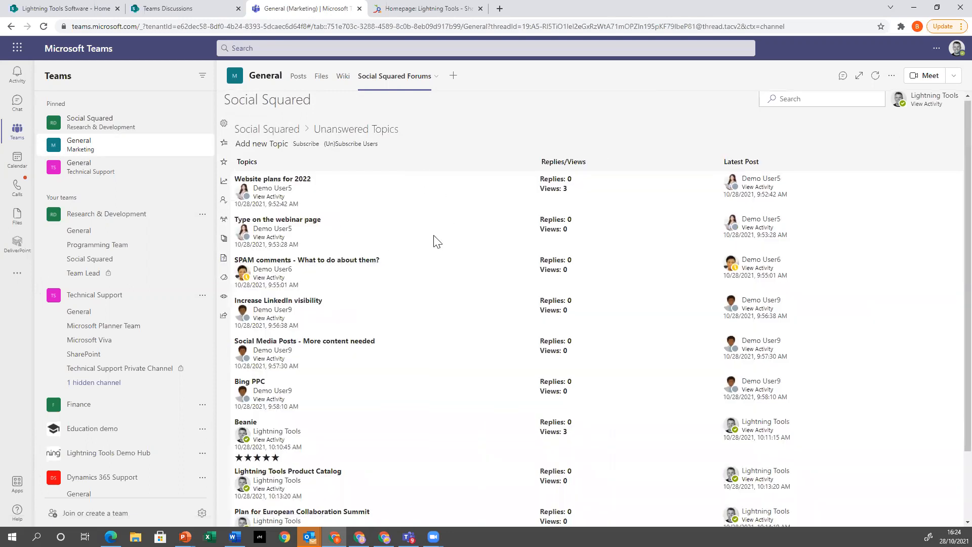
{"action": "scroll", "coordinate": [437, 243], "scroll_direction": "down", "scroll_amount": 2}
{"action": "scroll", "coordinate": [428, 462], "scroll_direction": "up", "scroll_amount": 2}
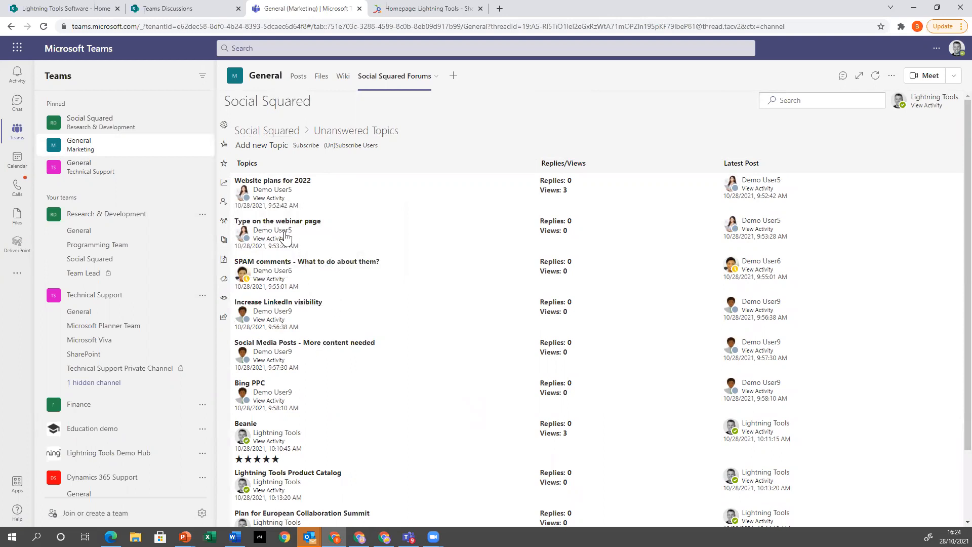
Step: Show all forum posts written by the author of the "Website plans for 2022" topic
{"action": "mouse_move", "coordinate": [286, 237]}
{"action": "left_click", "coordinate": [224, 240]}
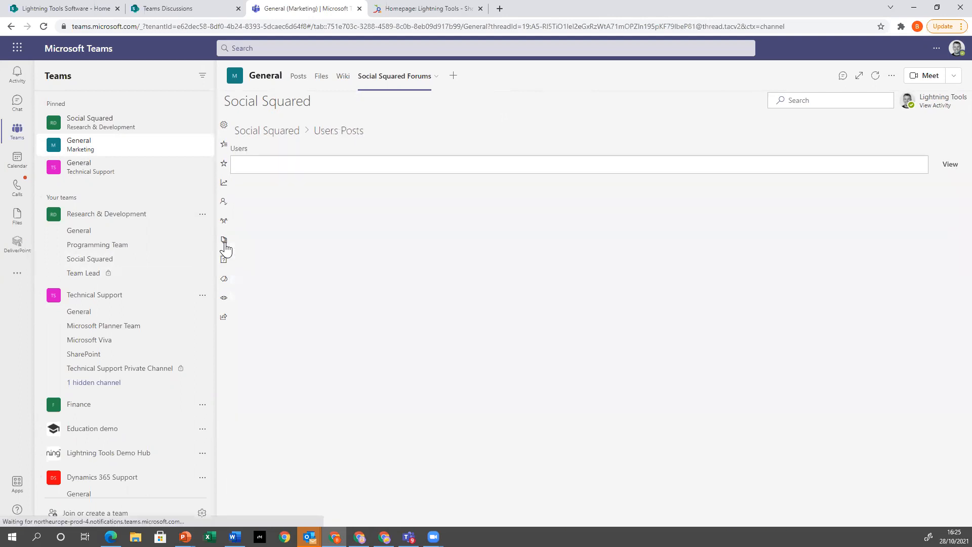
{"action": "left_click", "coordinate": [337, 163]}
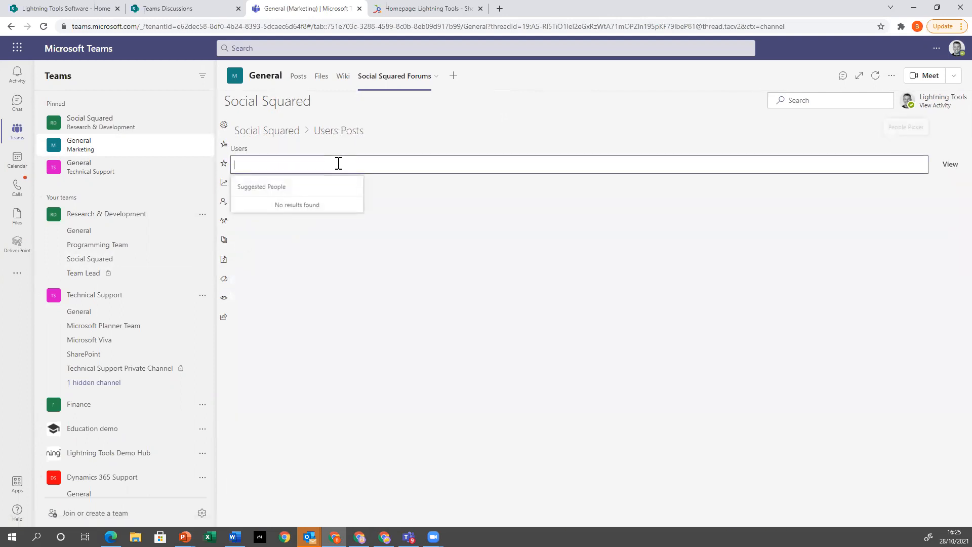
{"action": "type", "text": "user"}
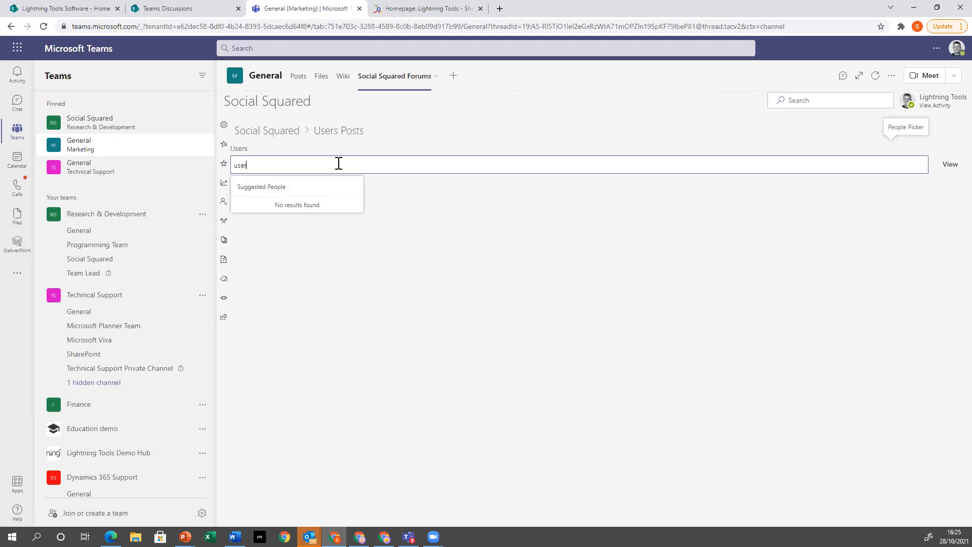
{"action": "key", "text": "BackSpace"}
{"action": "key", "text": "BackSpace"}
{"action": "key", "text": "BackSpace"}
{"action": "type", "text": "demo user5"}
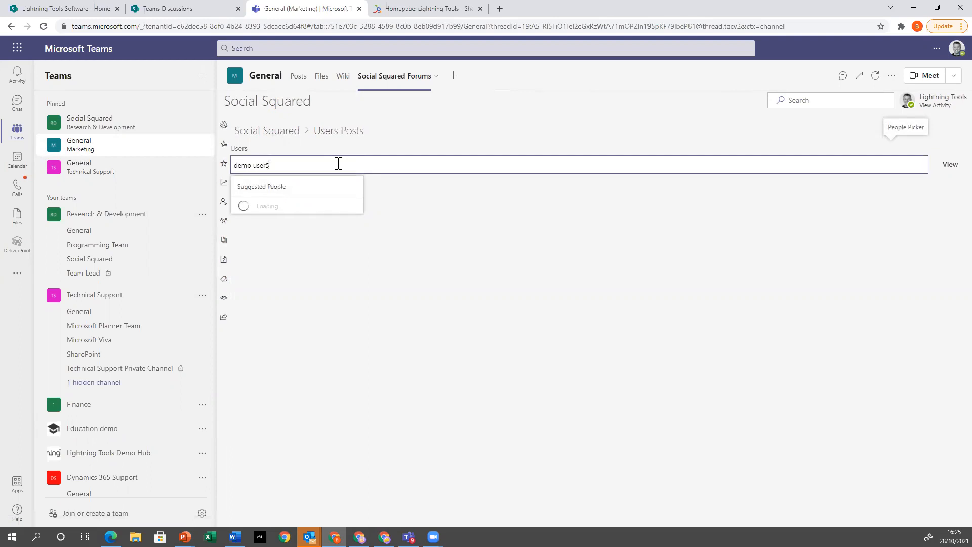
{"action": "left_click", "coordinate": [326, 209]}
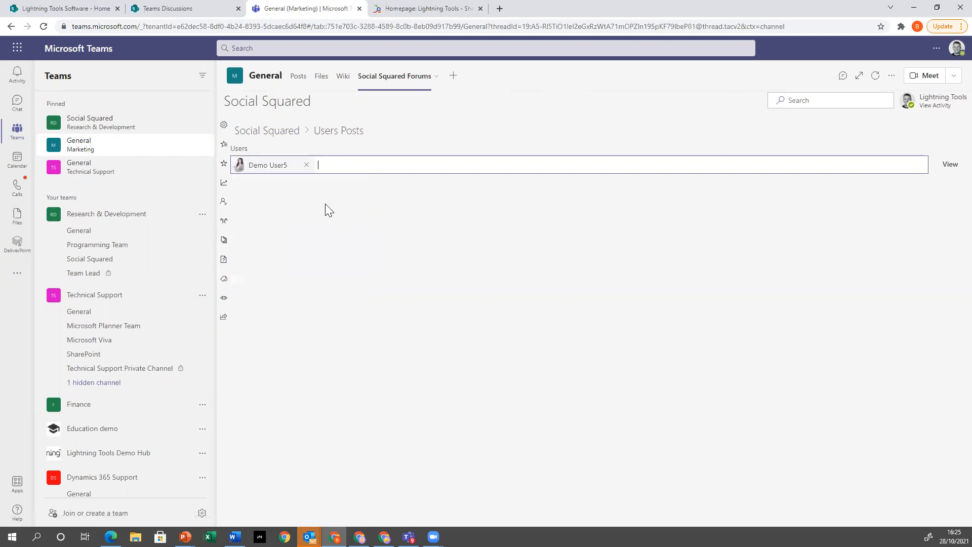
{"action": "left_click", "coordinate": [949, 167]}
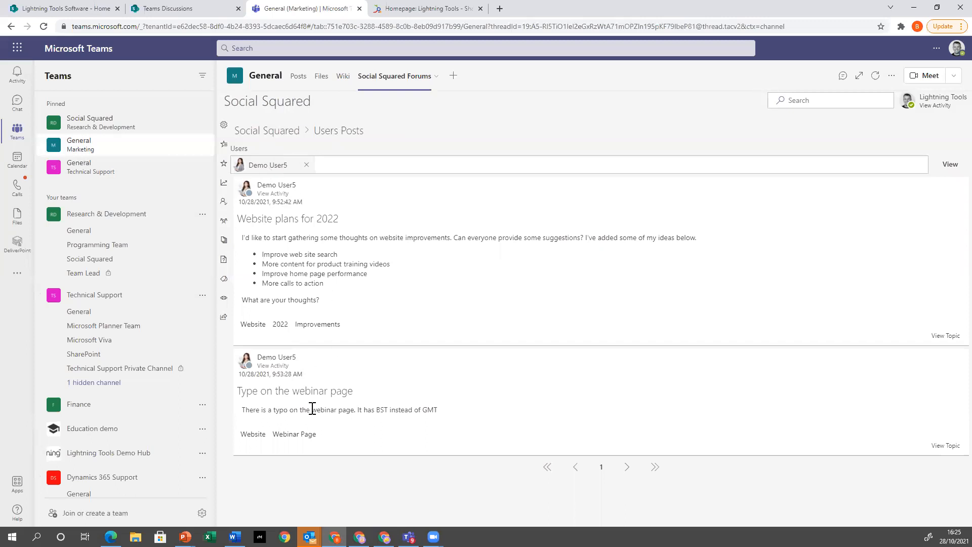
Step: Follow the author of the "Website plans for 2022" topic and view the Following/Followers list
{"action": "left_click", "coordinate": [278, 197]}
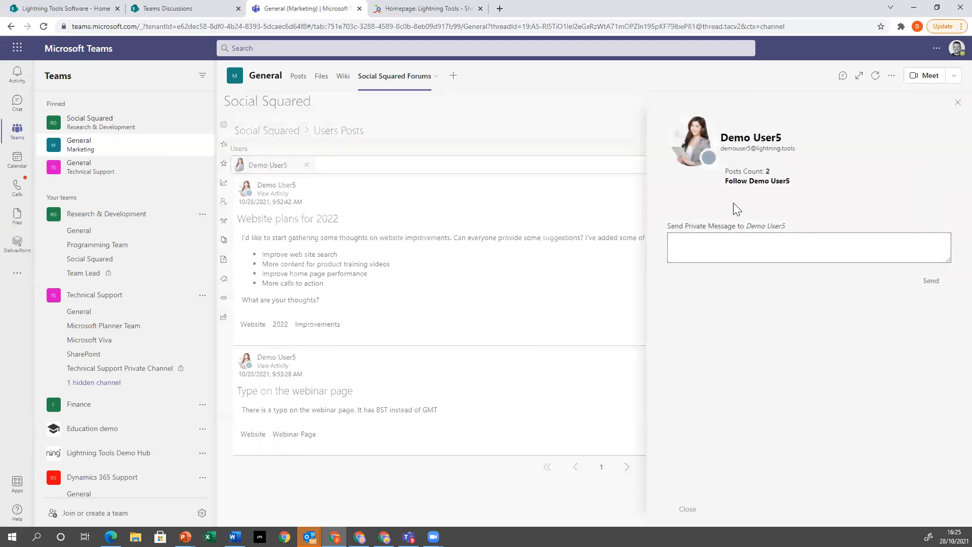
{"action": "left_click", "coordinate": [766, 187]}
{"action": "left_click", "coordinate": [955, 104]}
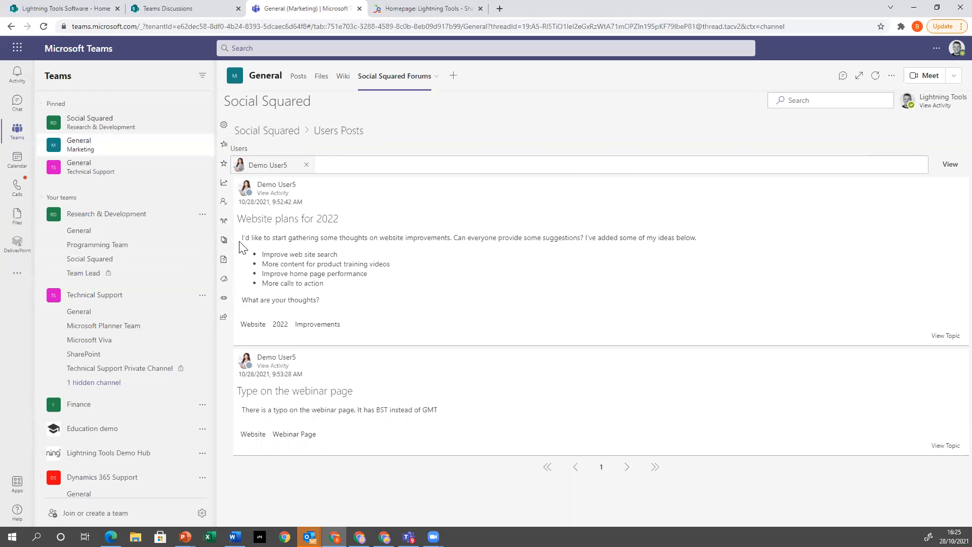
{"action": "left_click", "coordinate": [222, 205]}
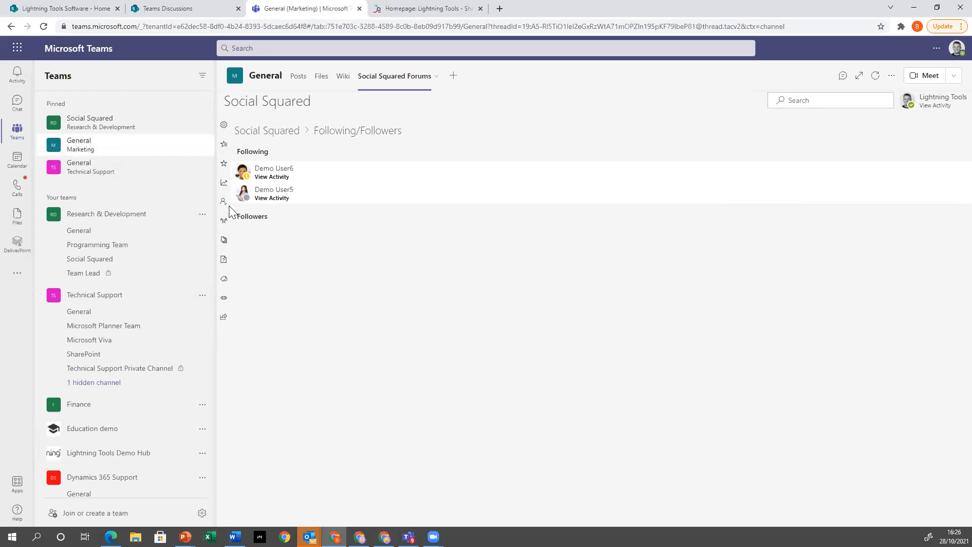
Step: Review the forum's Recent Activities, Popular Topics and Favorites lists
{"action": "left_click", "coordinate": [224, 183]}
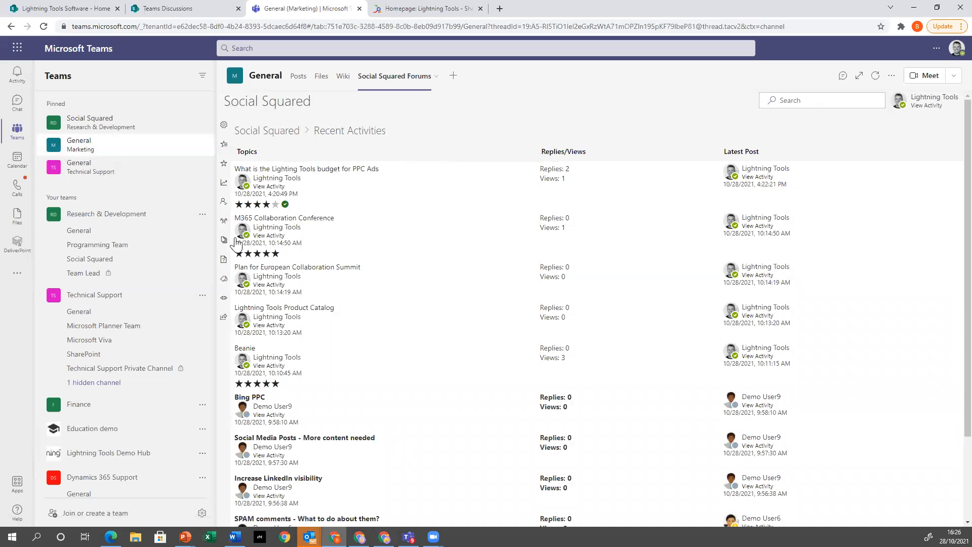
{"action": "left_click", "coordinate": [224, 165]}
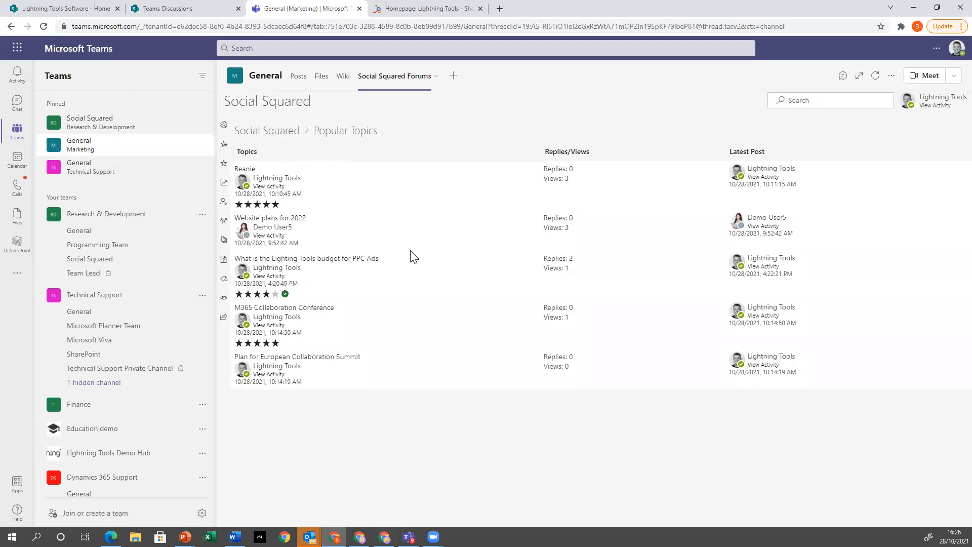
{"action": "left_click", "coordinate": [224, 146]}
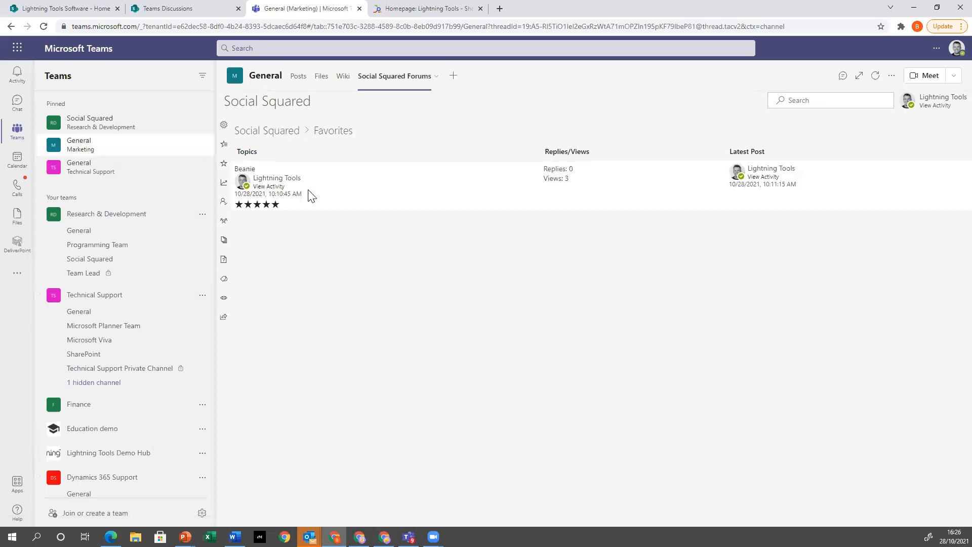
Step: Add the Website forum topic "Type on the webinar page" to the favorites and check it in the Favorites list
{"action": "left_click", "coordinate": [287, 131]}
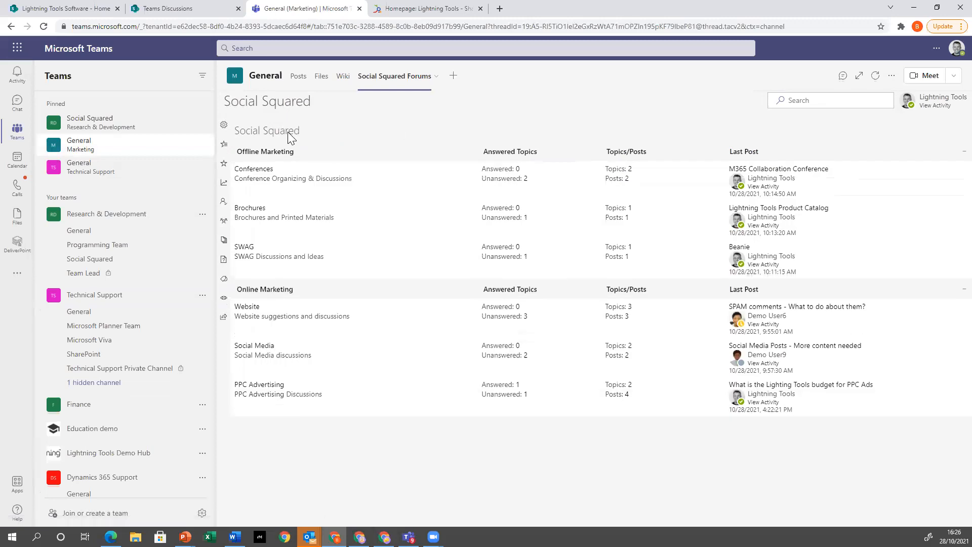
{"action": "left_click", "coordinate": [248, 307]}
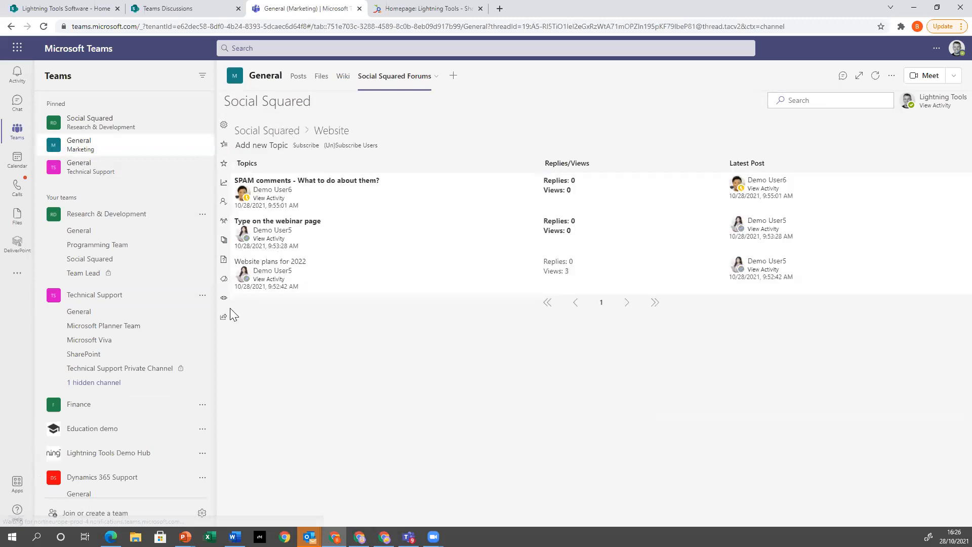
{"action": "left_click", "coordinate": [297, 223]}
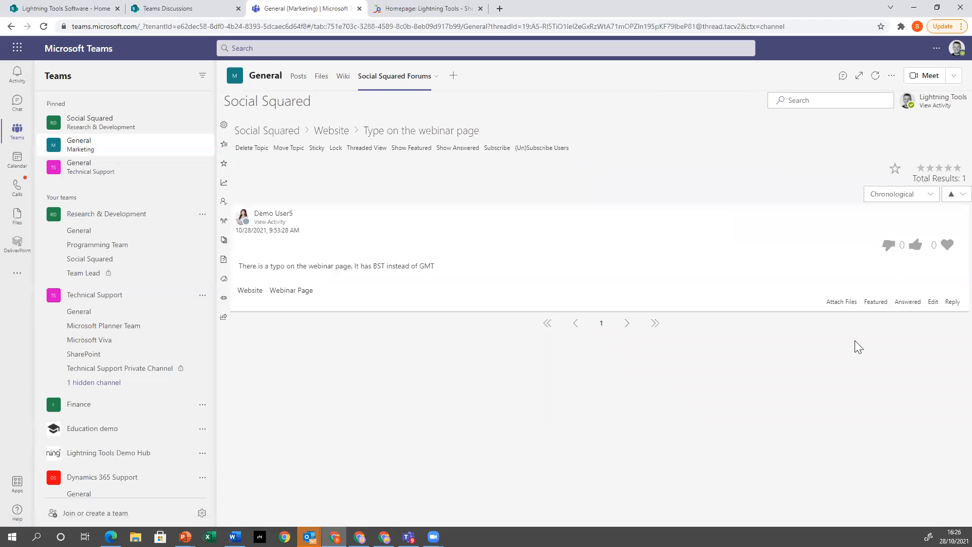
{"action": "left_click", "coordinate": [896, 169]}
{"action": "left_click", "coordinate": [224, 146]}
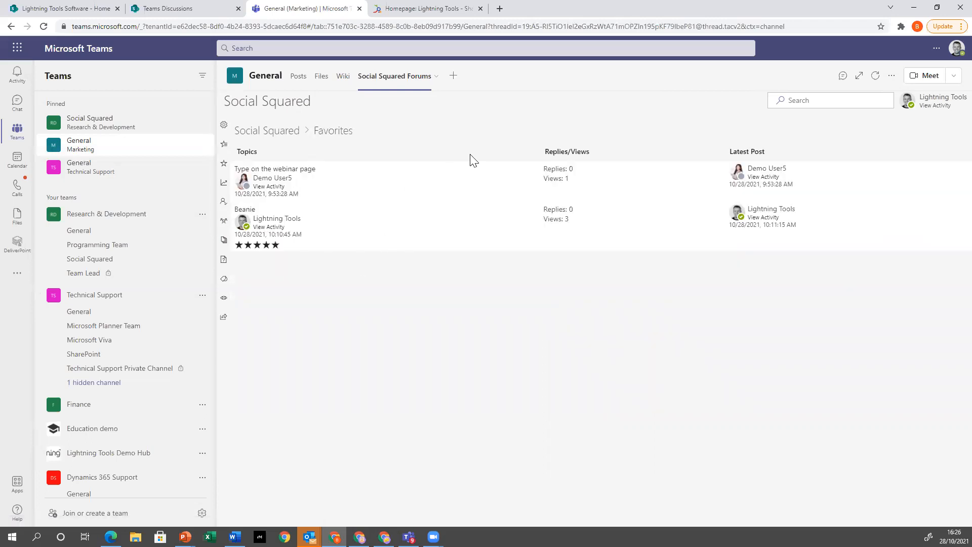
{"action": "left_click", "coordinate": [288, 132]}
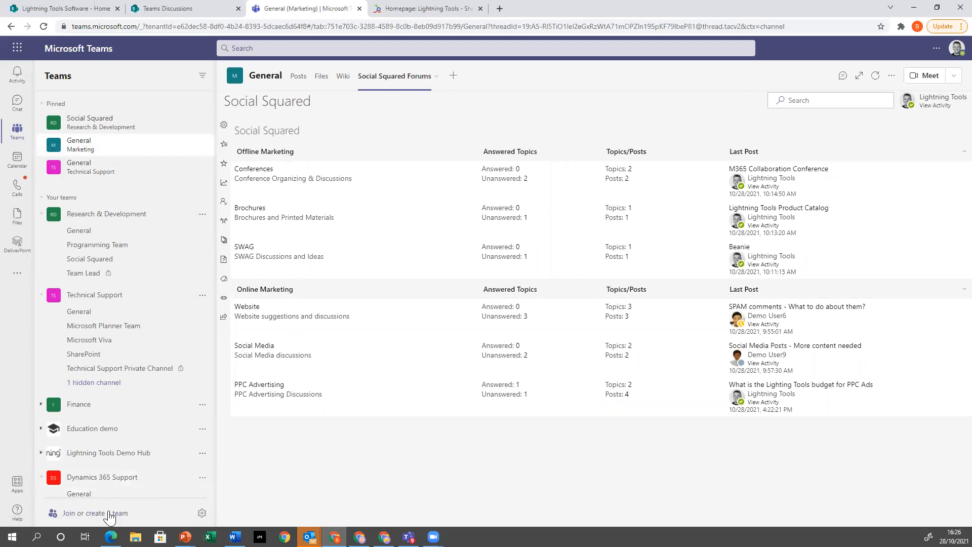
Step: Start creating a new team and look through the available team templates
{"action": "left_click", "coordinate": [63, 516]}
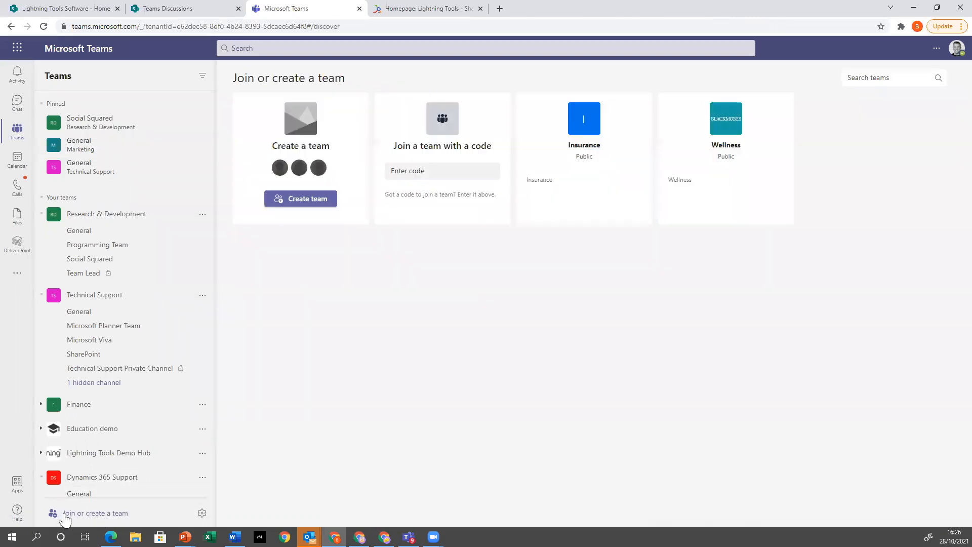
{"action": "left_click", "coordinate": [312, 199]}
{"action": "left_click", "coordinate": [412, 207]}
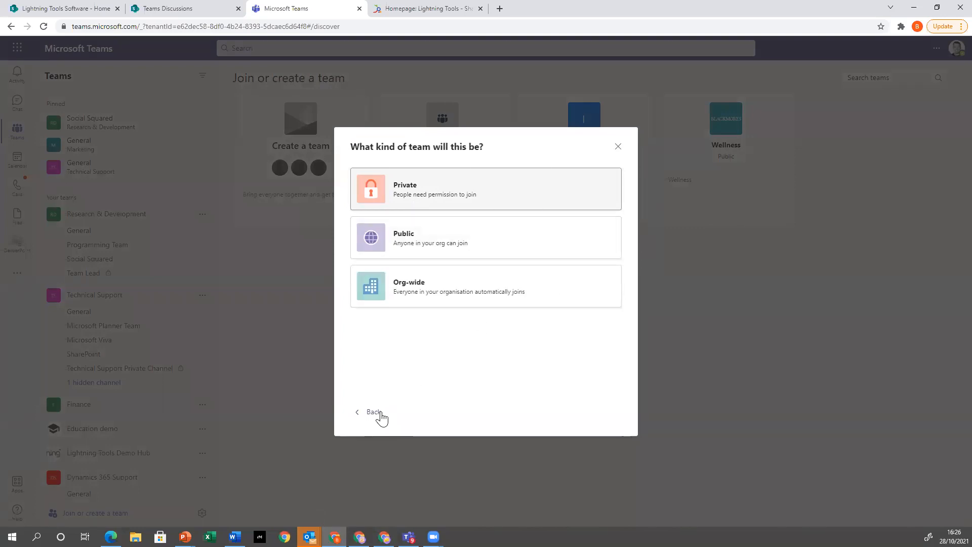
{"action": "left_click", "coordinate": [377, 413]}
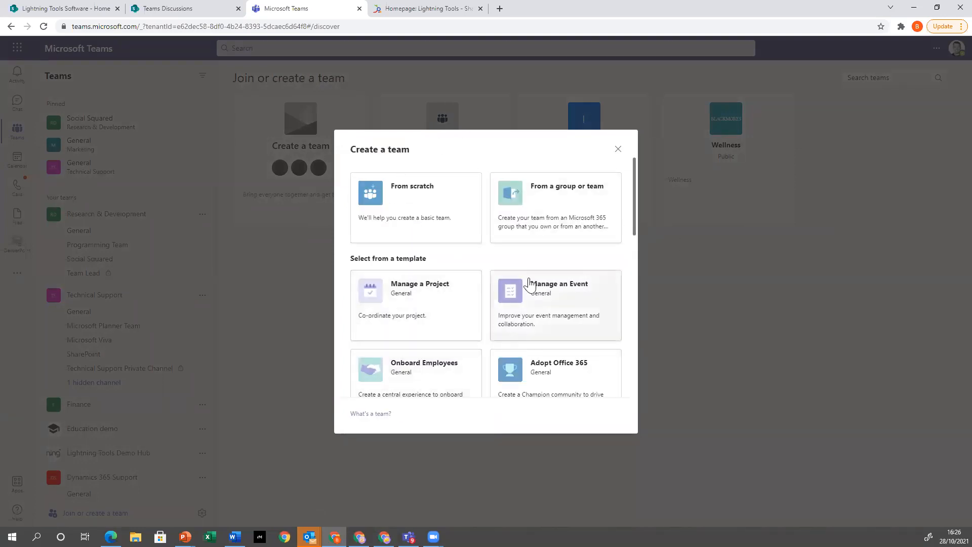
{"action": "scroll", "coordinate": [488, 216], "scroll_direction": "down", "scroll_amount": 2}
{"action": "scroll", "coordinate": [462, 310], "scroll_direction": "down", "scroll_amount": 2}
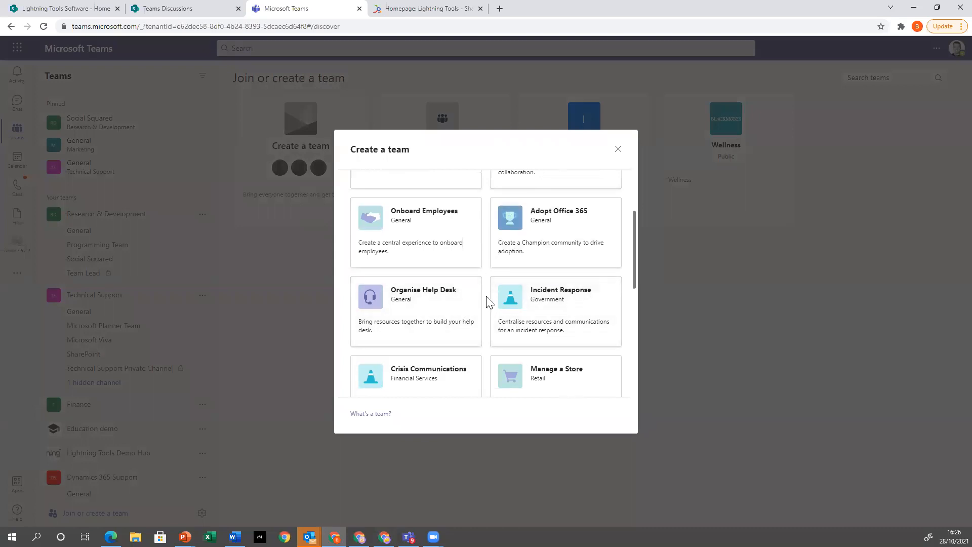
{"action": "scroll", "coordinate": [489, 299], "scroll_direction": "down", "scroll_amount": 1}
{"action": "scroll", "coordinate": [496, 276], "scroll_direction": "down", "scroll_amount": 4}
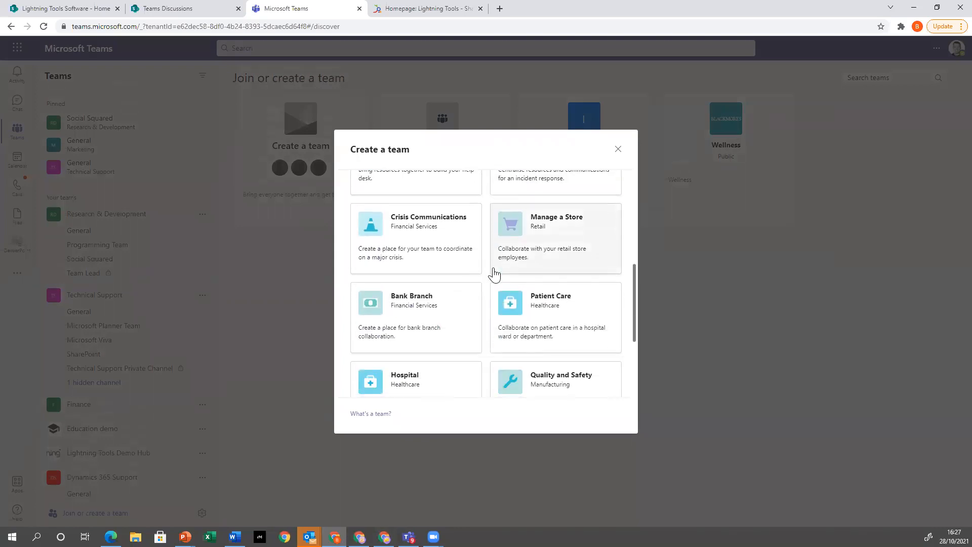
{"action": "scroll", "coordinate": [435, 325], "scroll_direction": "up", "scroll_amount": 4}
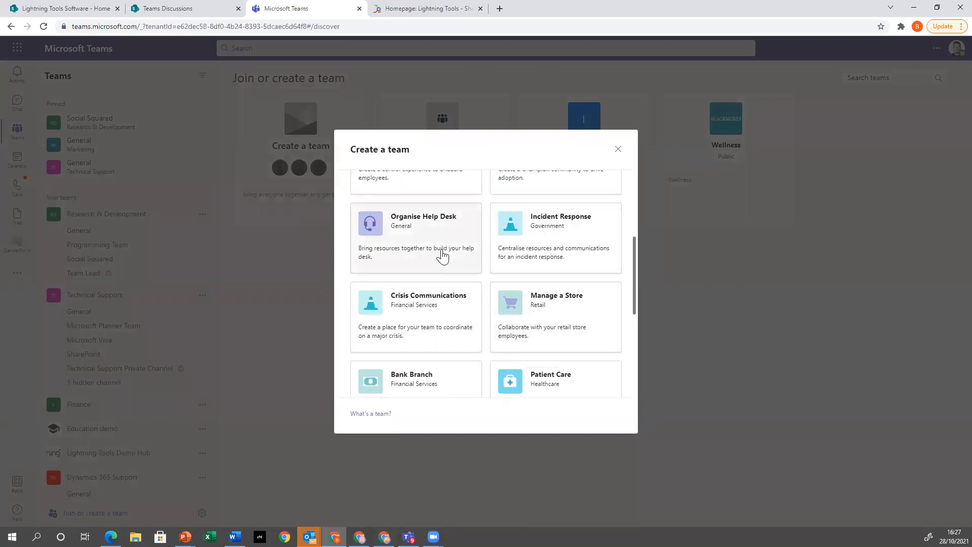
{"action": "scroll", "coordinate": [440, 254], "scroll_direction": "up", "scroll_amount": 2}
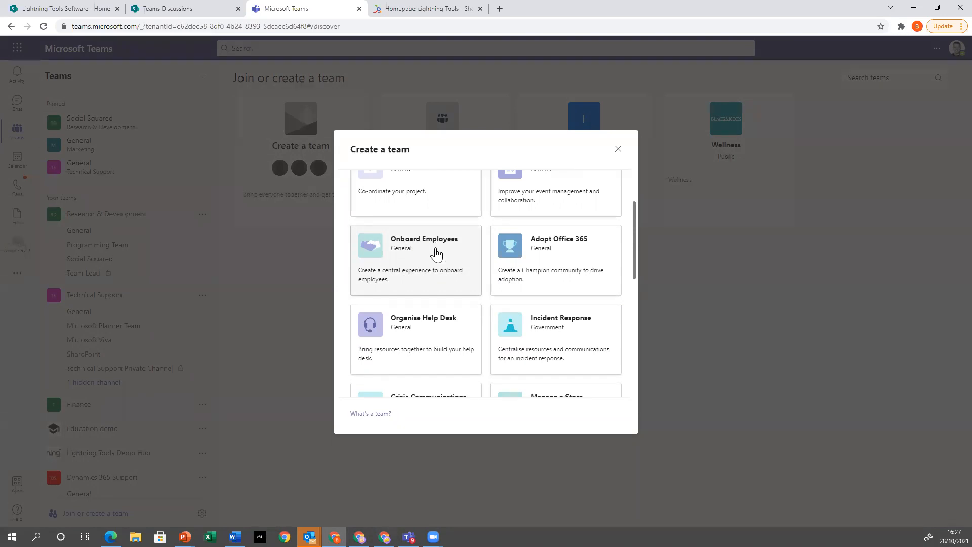
{"action": "scroll", "coordinate": [445, 324], "scroll_direction": "up", "scroll_amount": 3}
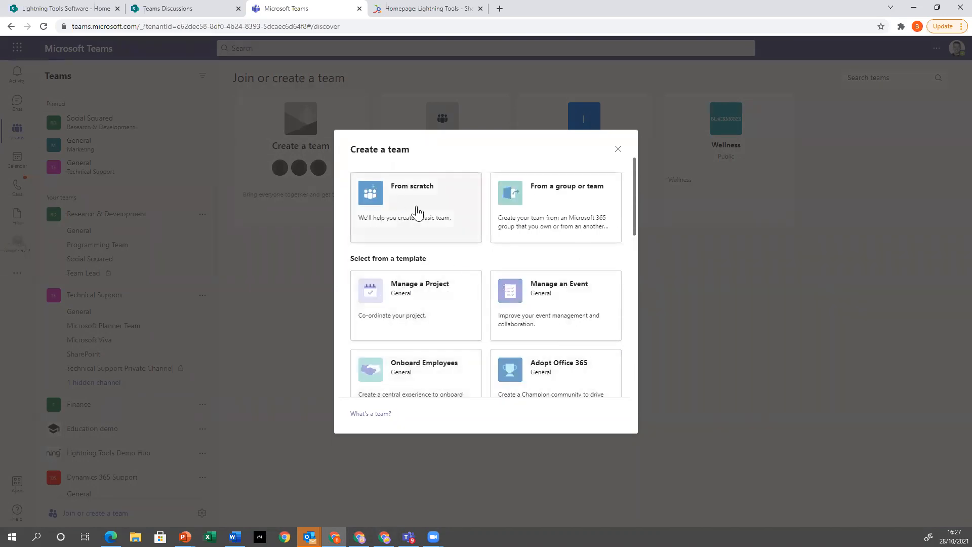
Step: Create a public team from scratch named "Employee Onboarding", without a description or added members
{"action": "left_click", "coordinate": [418, 212]}
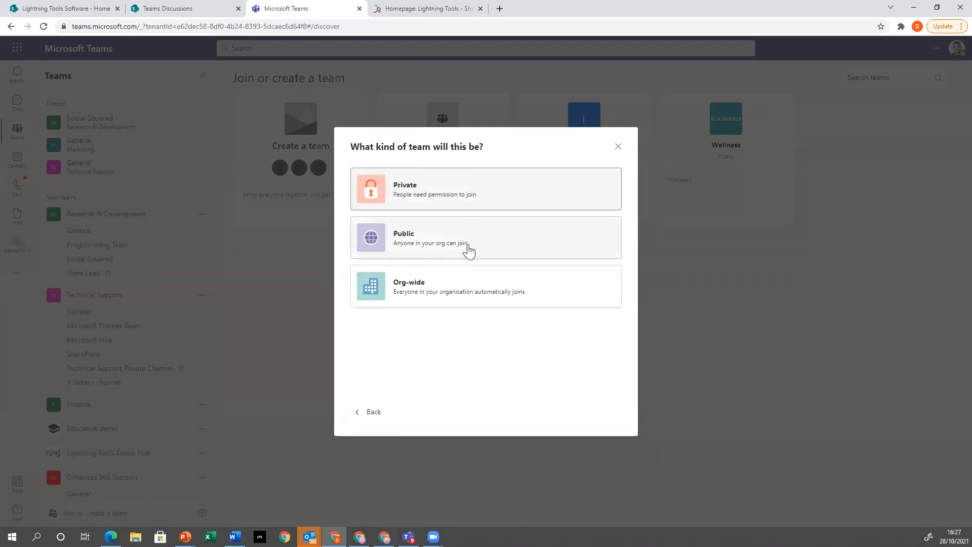
{"action": "left_click", "coordinate": [467, 248]}
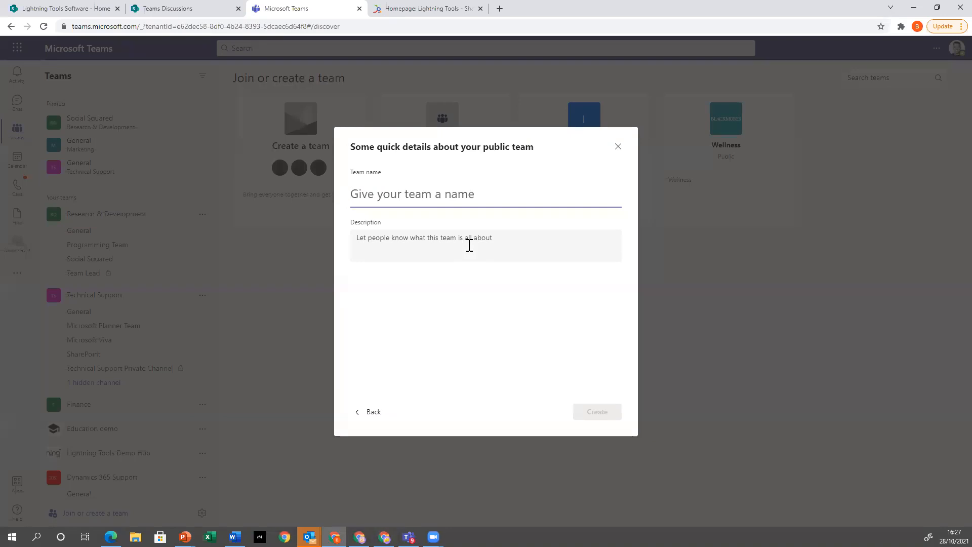
{"action": "type", "text": "Employee "}
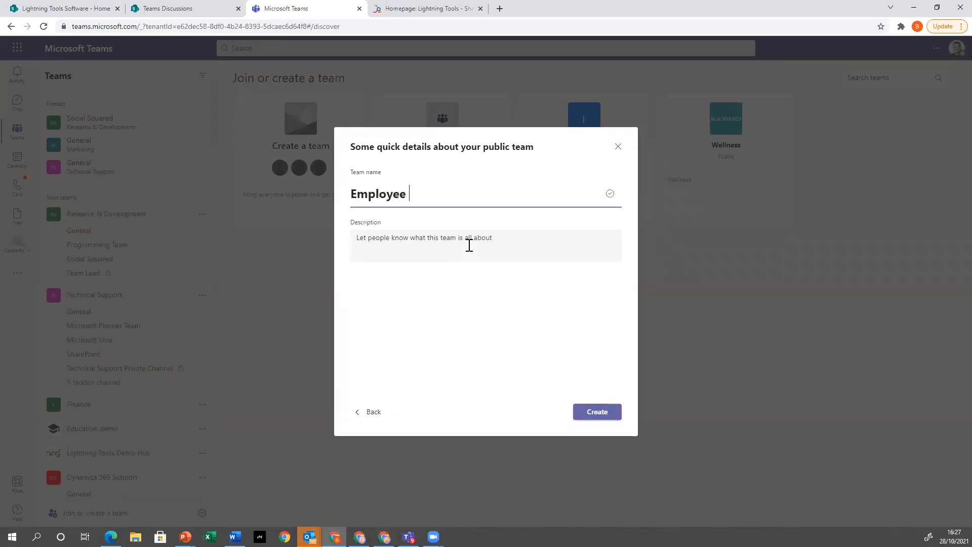
{"action": "type", "text": "Onboarding"}
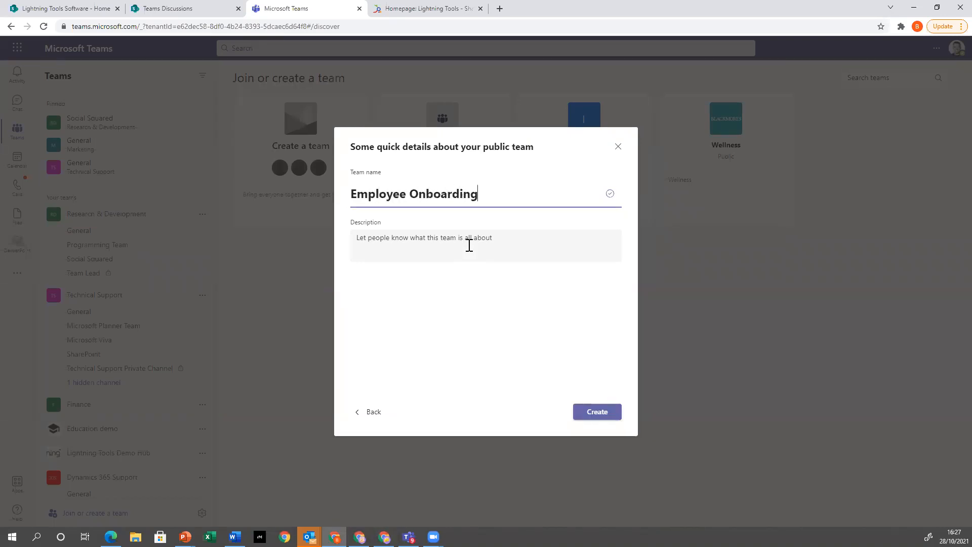
{"action": "left_click", "coordinate": [430, 246]}
{"action": "left_click", "coordinate": [601, 415]}
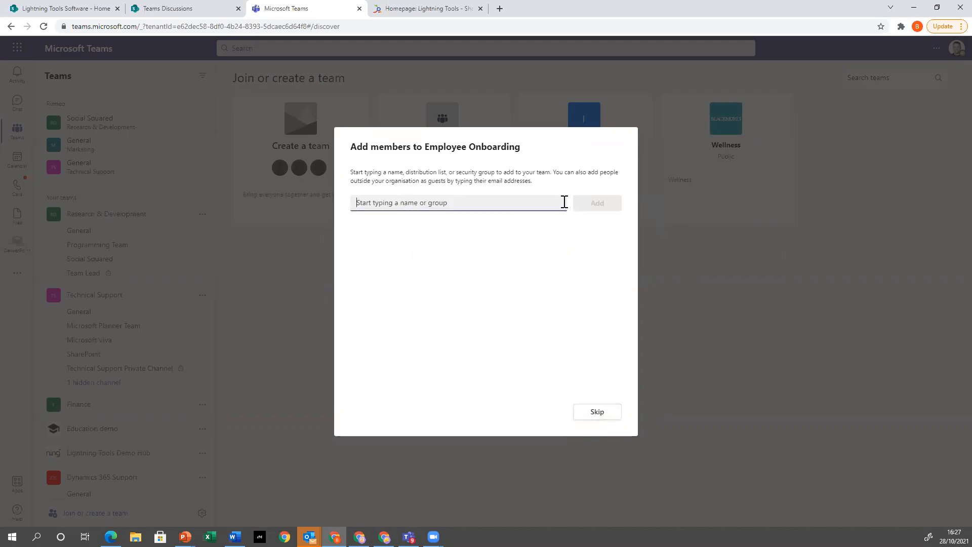
{"action": "left_click", "coordinate": [608, 415]}
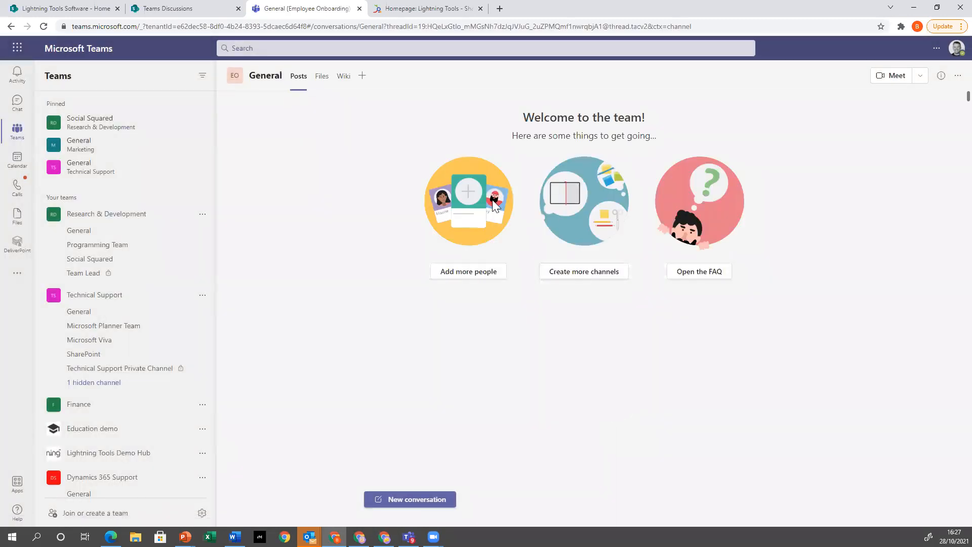
Step: Add a Social Squared Forums tab to the new team's General channel, keeping the channel post about it enabled, and acknowledge the list generation alert
{"action": "left_click", "coordinate": [362, 76]}
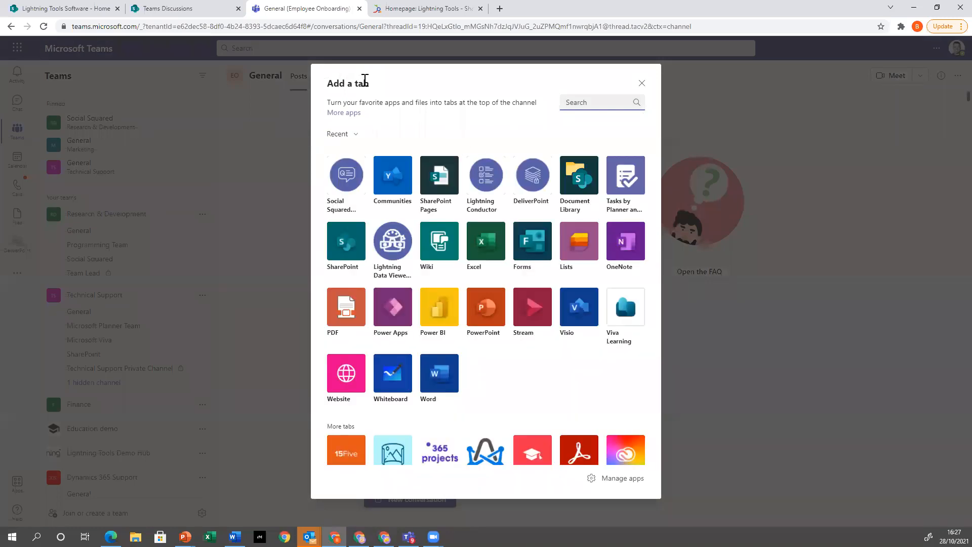
{"action": "left_click", "coordinate": [346, 175]}
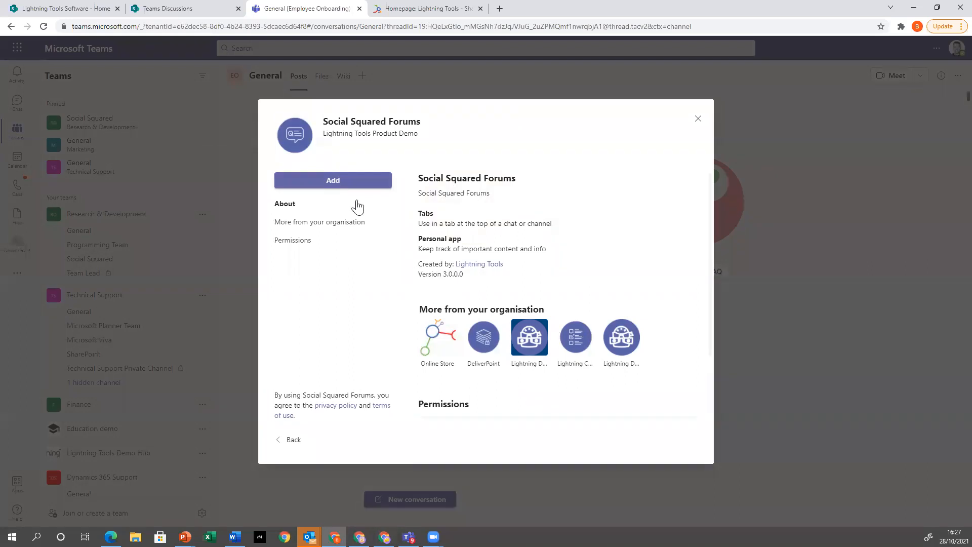
{"action": "left_click", "coordinate": [335, 182]}
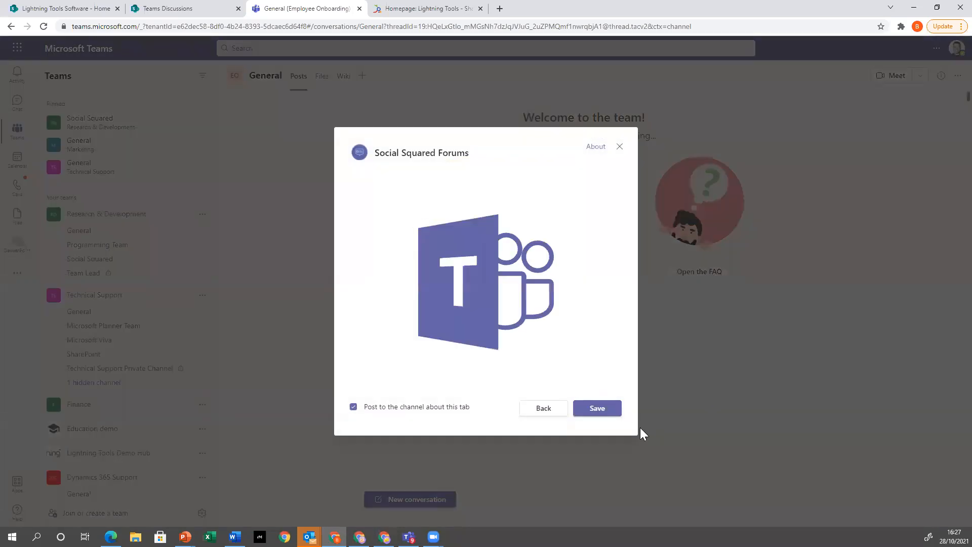
{"action": "left_click", "coordinate": [597, 408]}
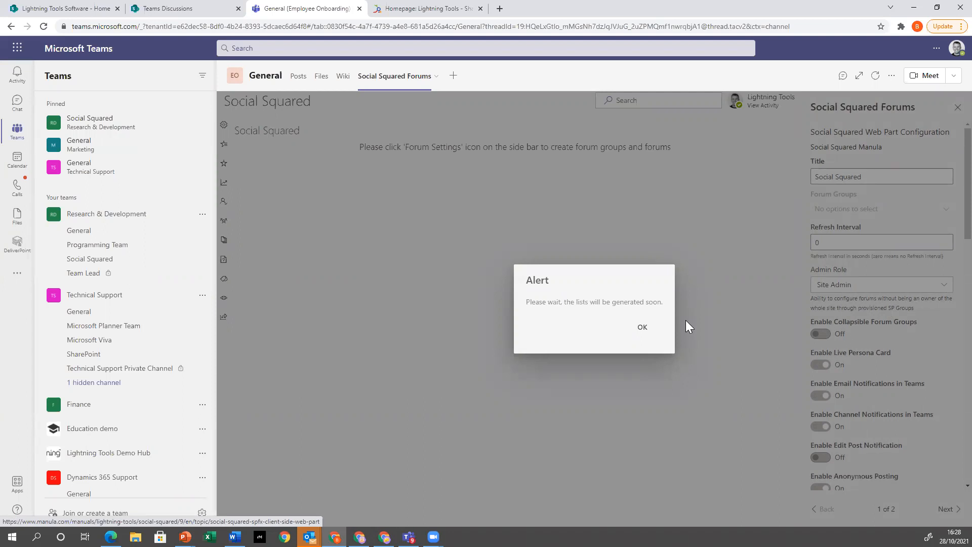
{"action": "left_click", "coordinate": [642, 327]}
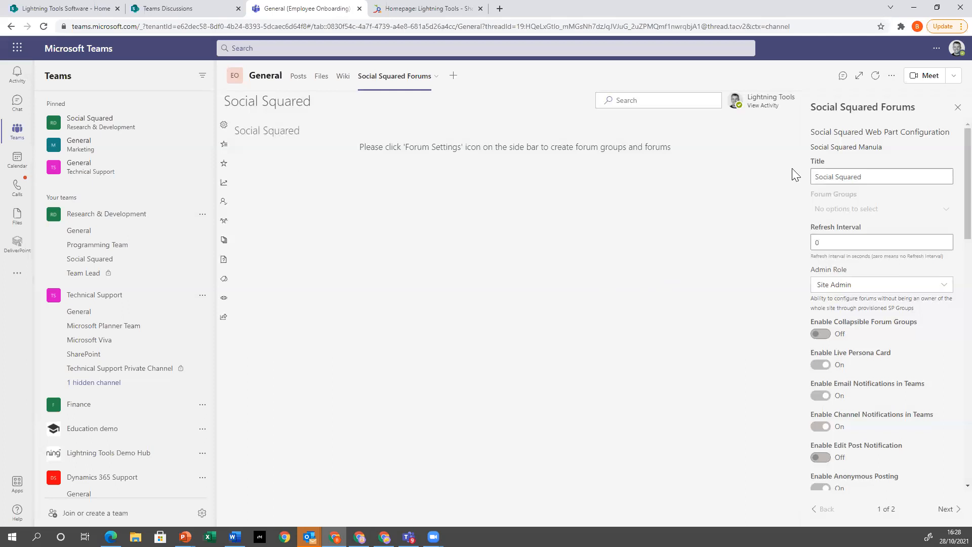
Step: Add a forum group titled "Community Talk" in the forum settings
{"action": "left_click", "coordinate": [224, 128]}
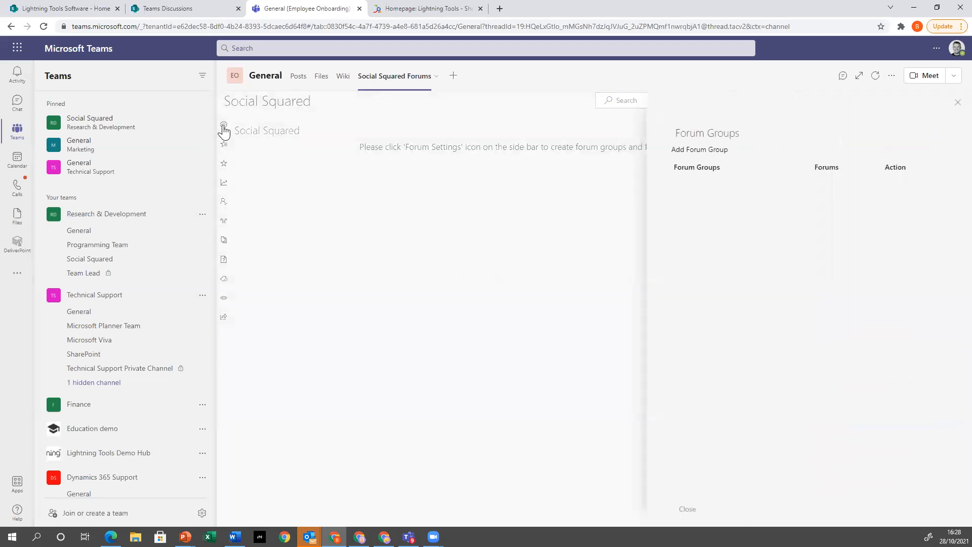
{"action": "left_click", "coordinate": [689, 149]}
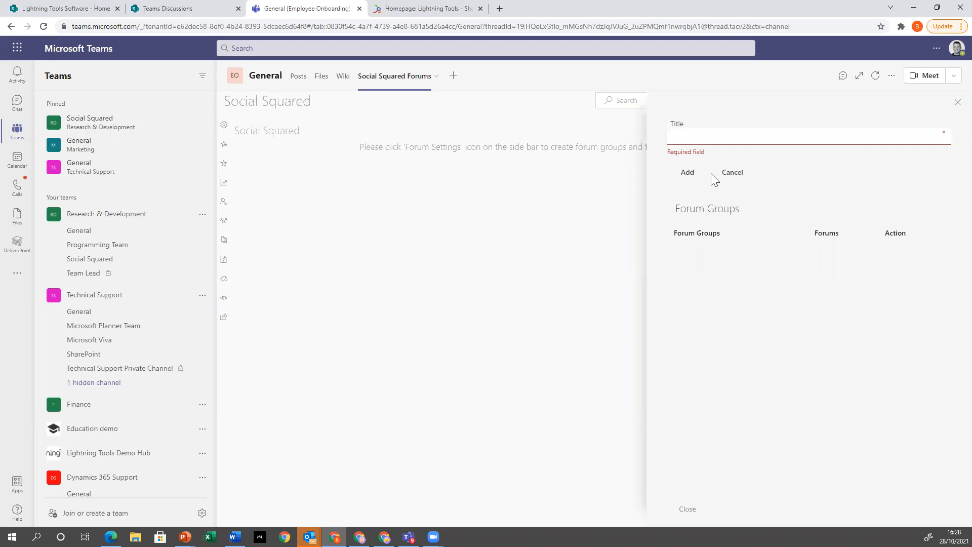
{"action": "type", "text": "Community Talk"}
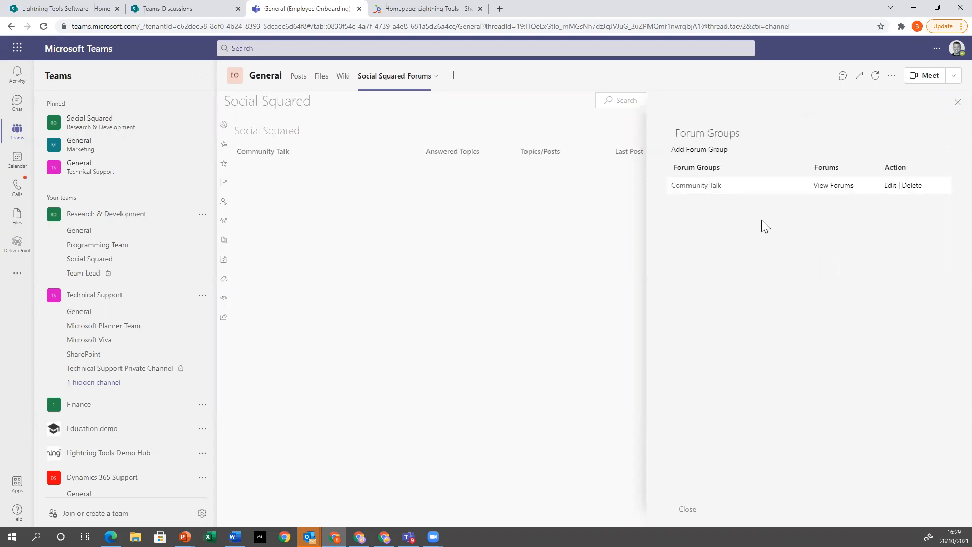
Step: Start a new forum in the Community Talk group titled "Introduce Yourself" with the description "Announce who you are!"
{"action": "left_click", "coordinate": [831, 185]}
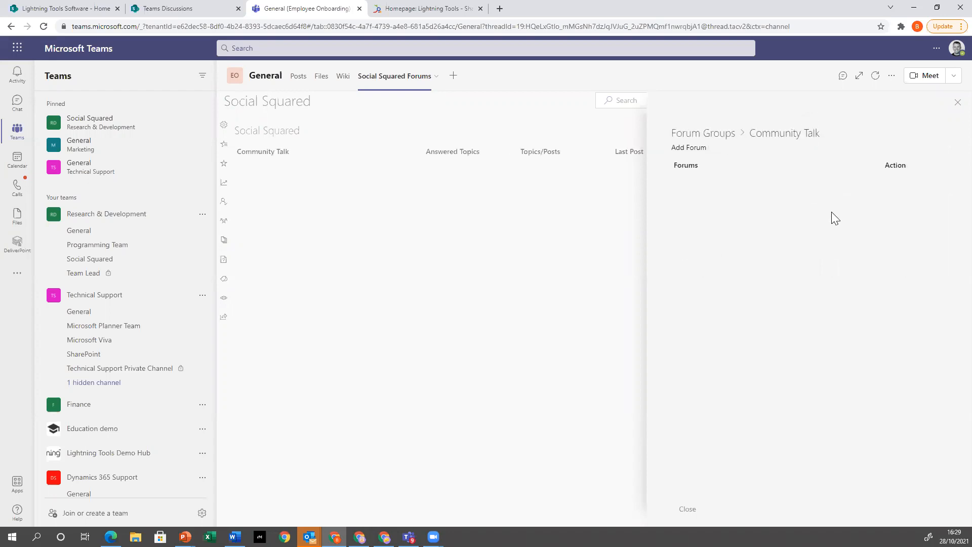
{"action": "left_click", "coordinate": [682, 146]}
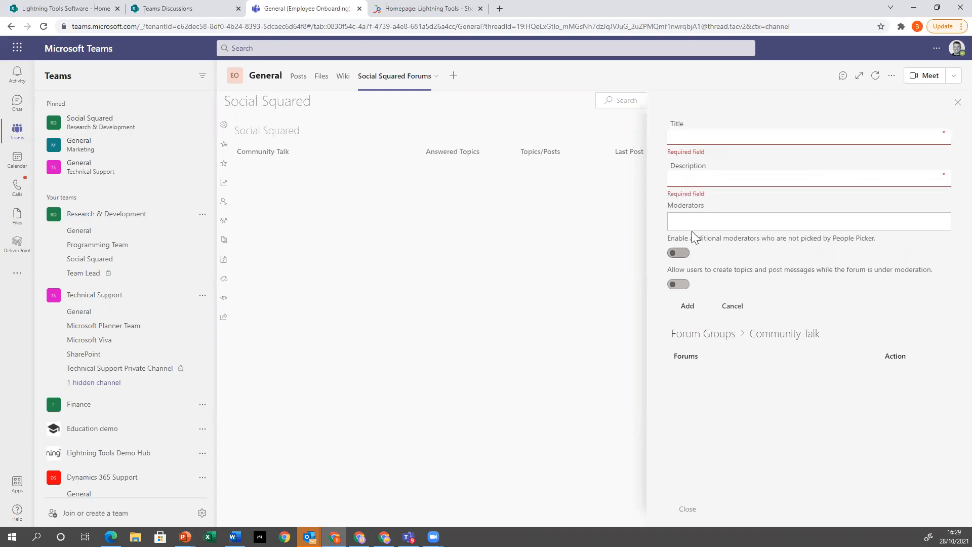
{"action": "type", "text": "In"}
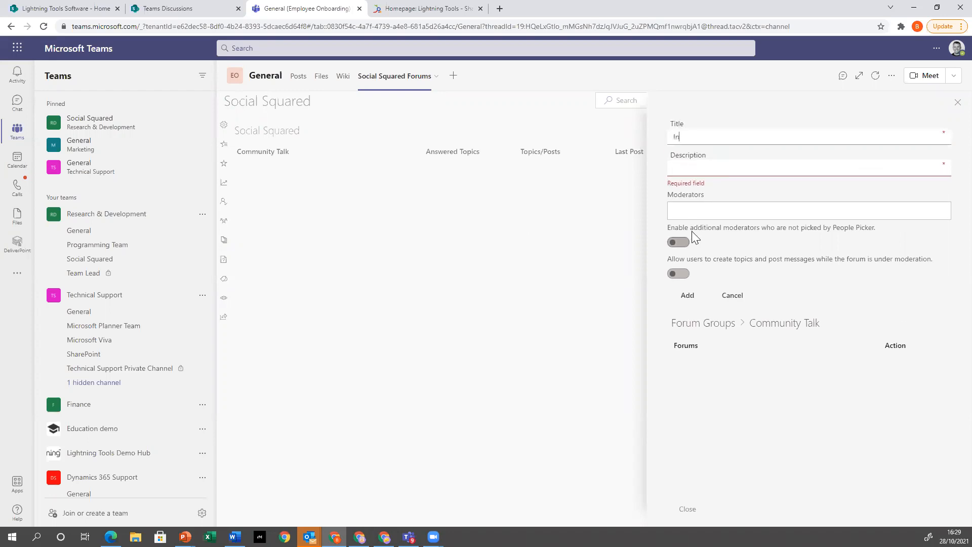
{"action": "type", "text": "troduce Yourseldf"}
{"action": "key", "text": "BackSpace"}
{"action": "key", "text": "BackSpace"}
{"action": "type", "text": "f"}
{"action": "type", "text": "Announce "}
{"action": "type", "text": "who you are"}
{"action": "type", "text": "!"}
Step: Assign a demo user as moderator, allow topics and posts while the forum is under moderation, and add the Introduce Yourself forum
{"action": "left_click", "coordinate": [745, 198]}
{"action": "type", "text": "demo user5"}
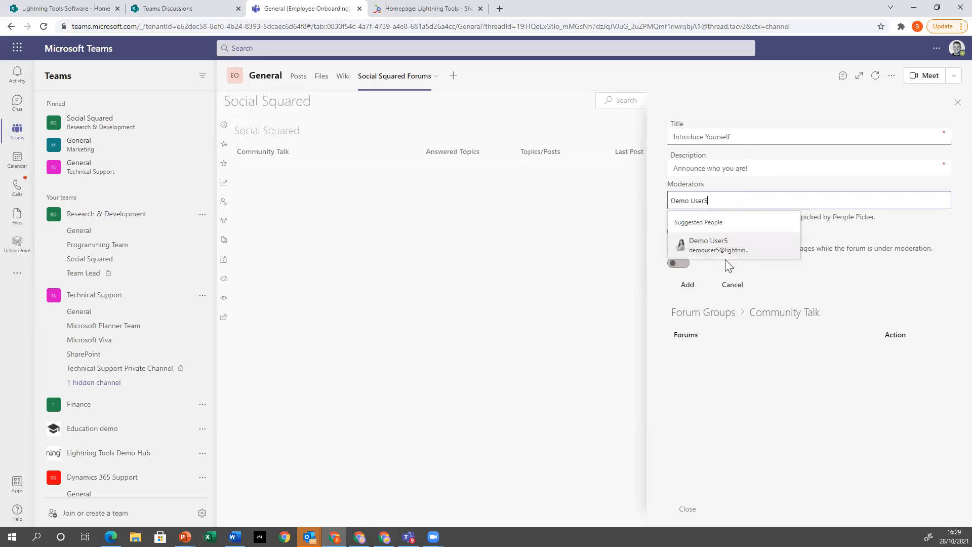
{"action": "left_click", "coordinate": [716, 247]}
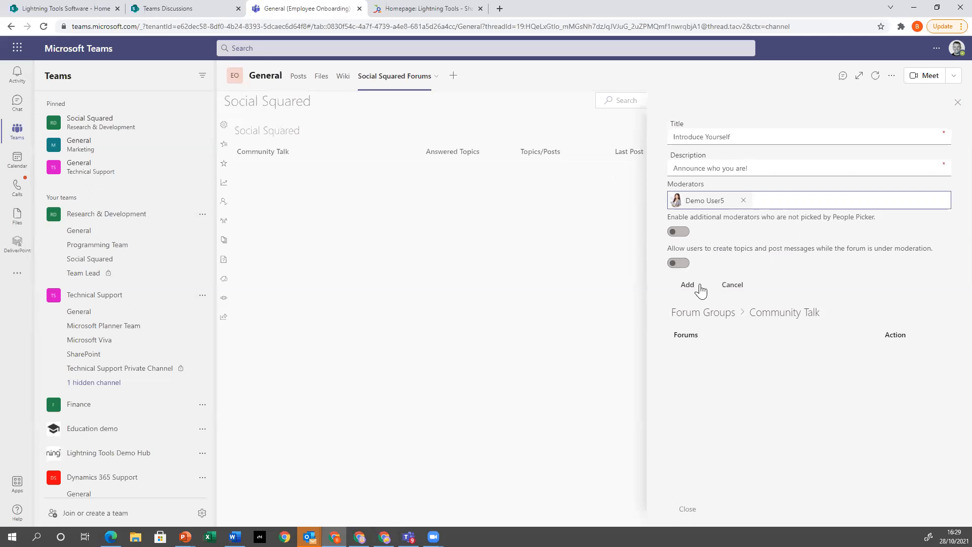
{"action": "left_click", "coordinate": [678, 262]}
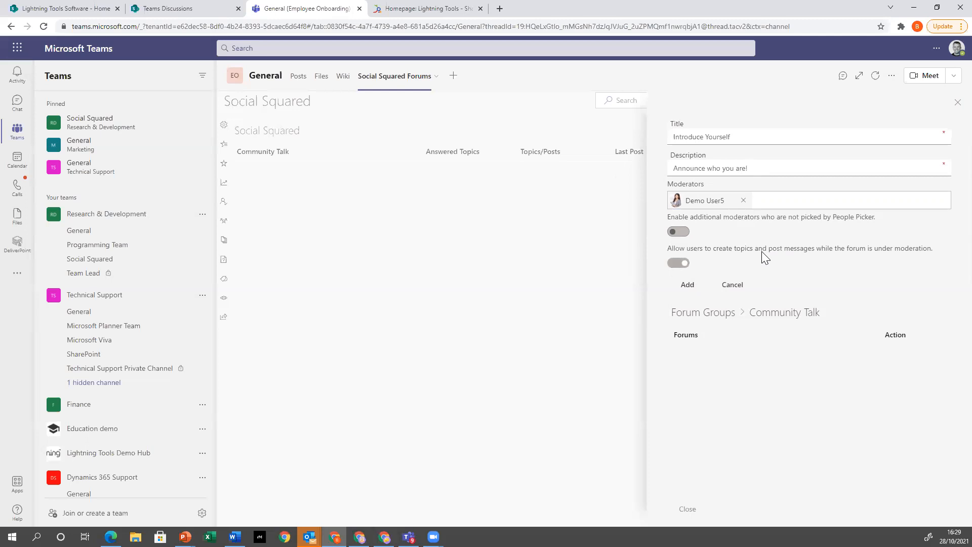
{"action": "left_click", "coordinate": [682, 285]}
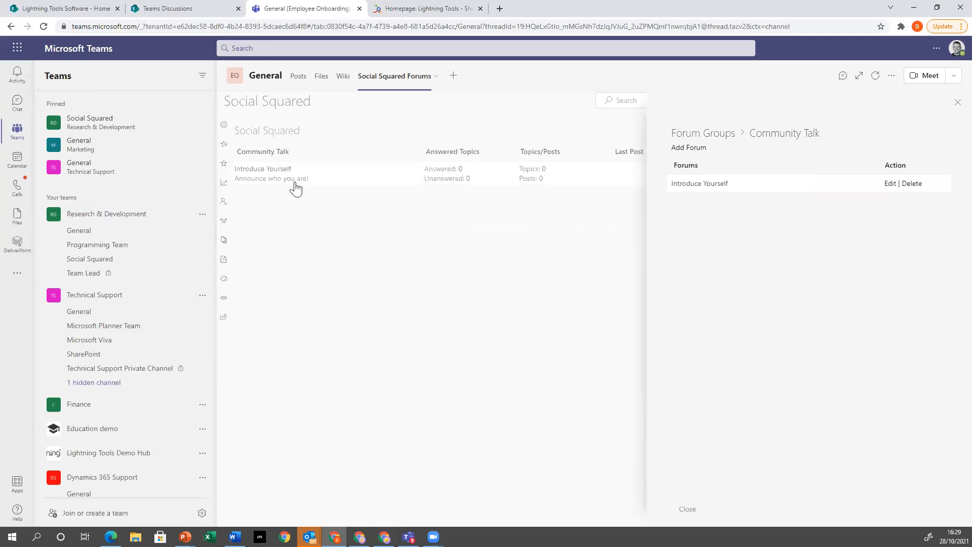
Step: Add an unmoderated forum to Community Talk titled "Watercooler Discussions" with the description "Chat about anything"
{"action": "left_click", "coordinate": [677, 147]}
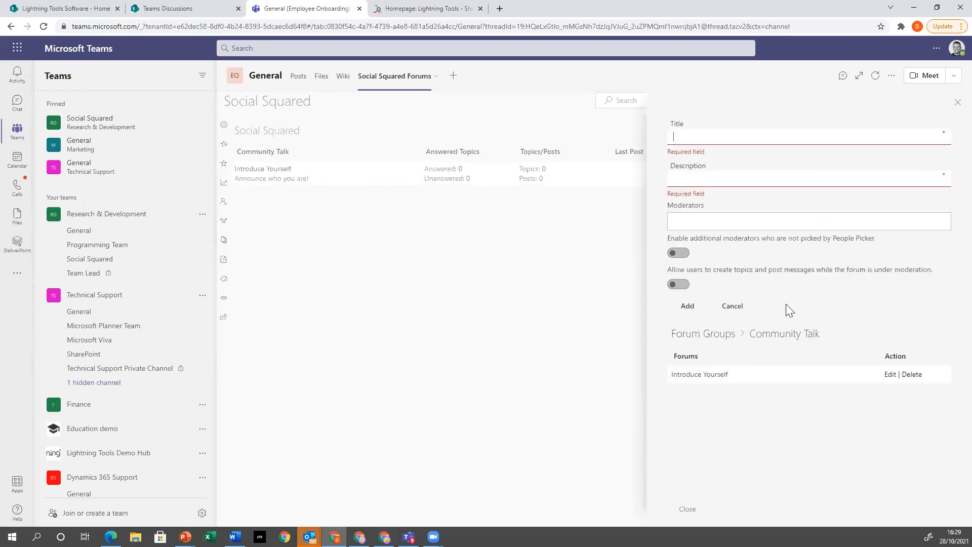
{"action": "type", "text": "Water"}
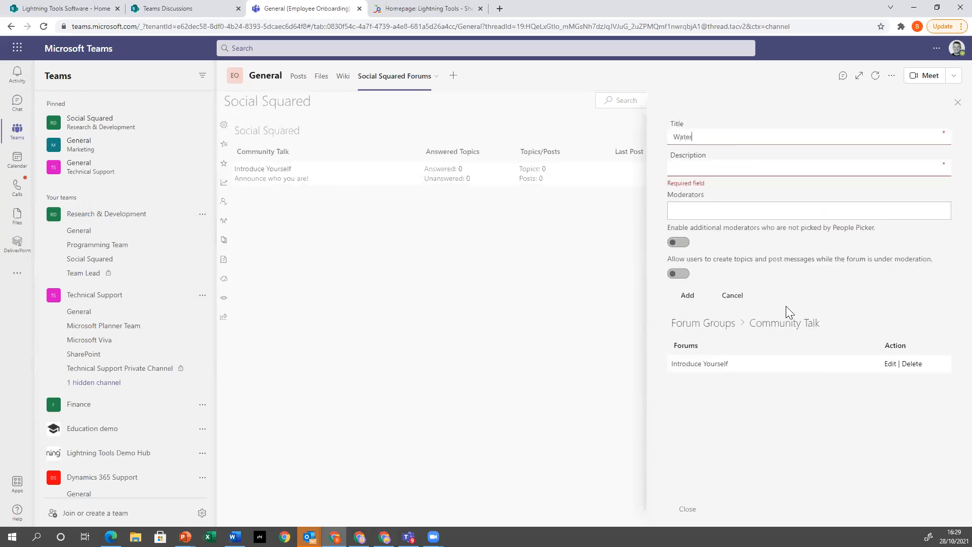
{"action": "type", "text": "cooler Discussions"}
{"action": "left_click", "coordinate": [822, 168]}
{"action": "type", "text": "Chat about anything"}
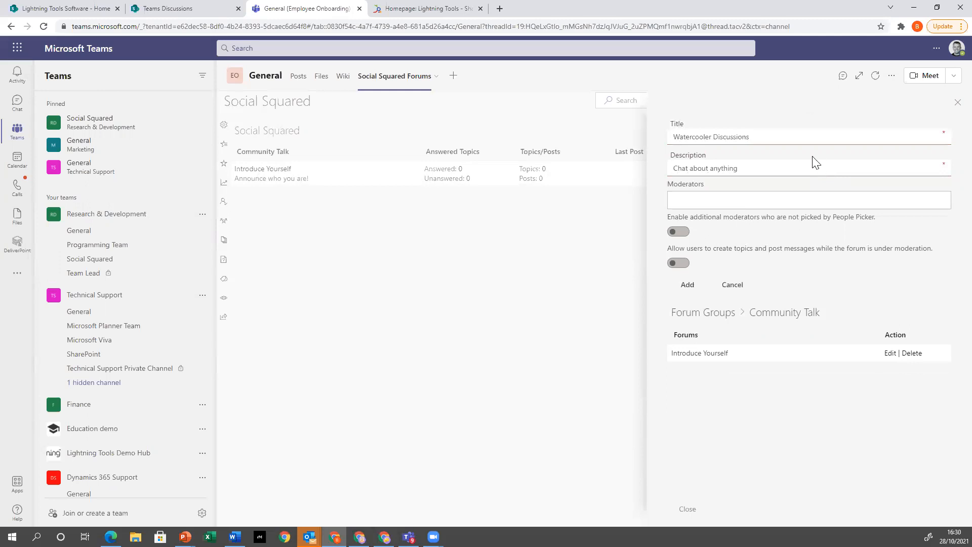
{"action": "left_click", "coordinate": [688, 284]}
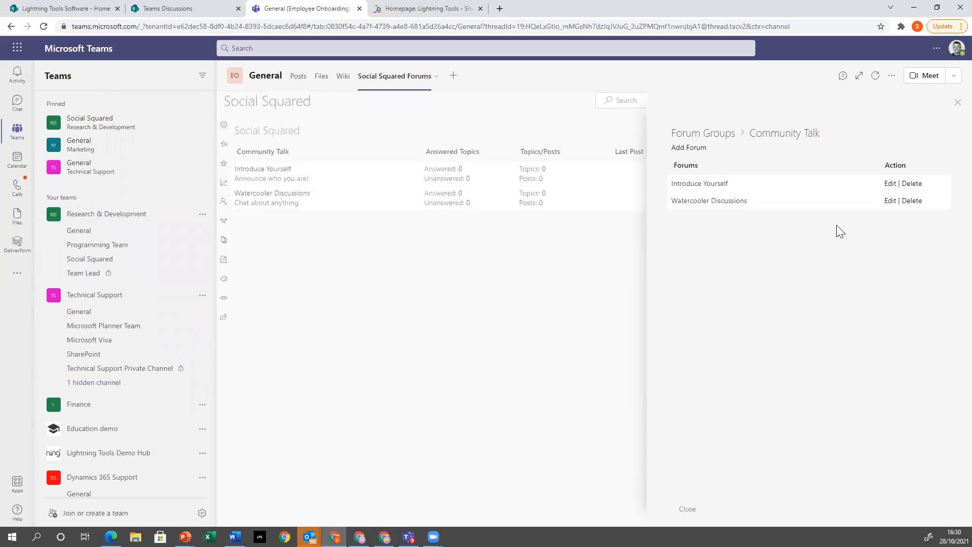
Step: Return from the forum groups to the web part configuration and limit the displayed content to One Year
{"action": "left_click", "coordinate": [953, 105]}
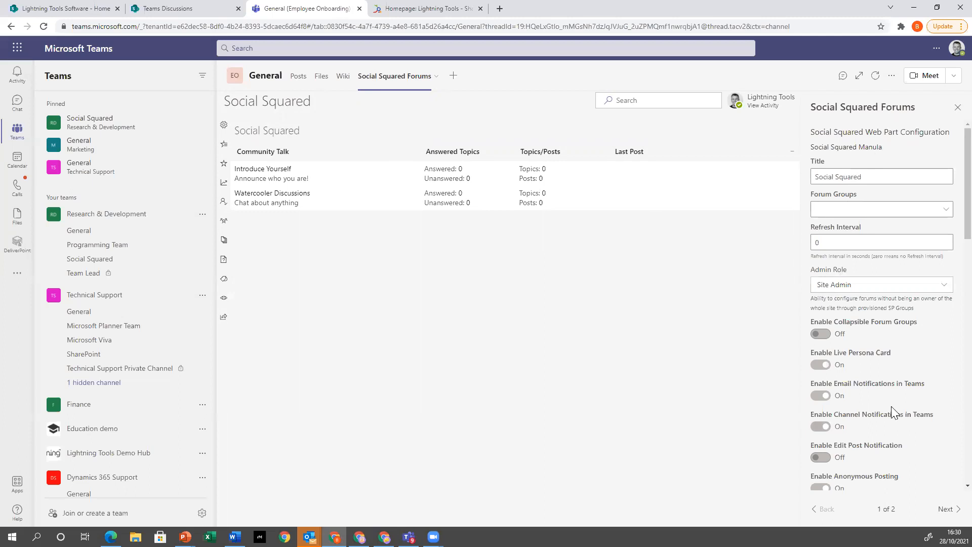
{"action": "scroll", "coordinate": [890, 395], "scroll_direction": "down", "scroll_amount": 3}
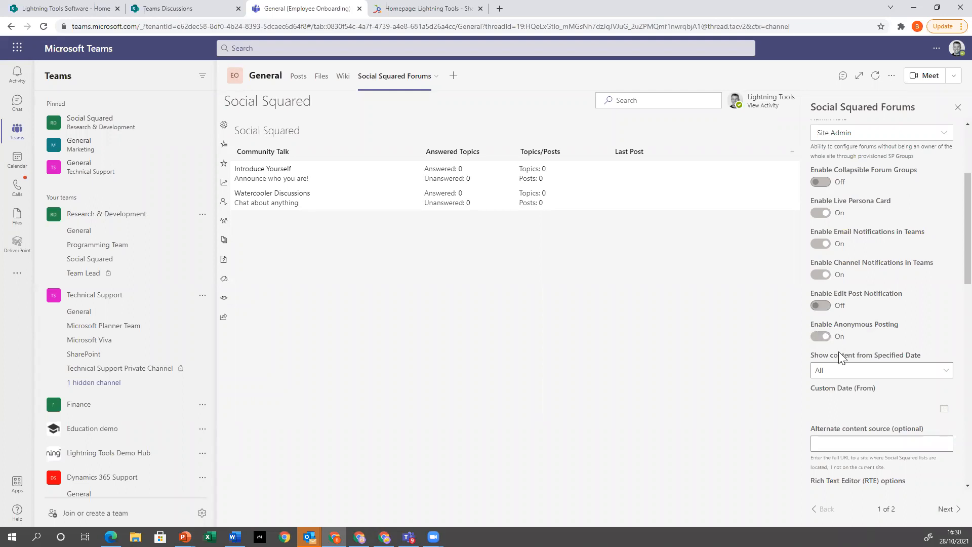
{"action": "scroll", "coordinate": [844, 335], "scroll_direction": "down", "scroll_amount": 2}
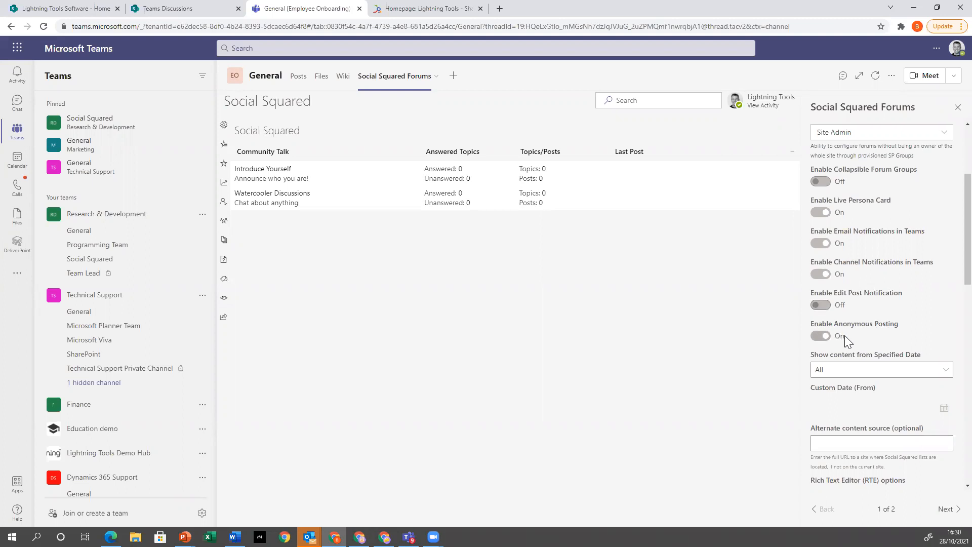
{"action": "left_click", "coordinate": [879, 274]}
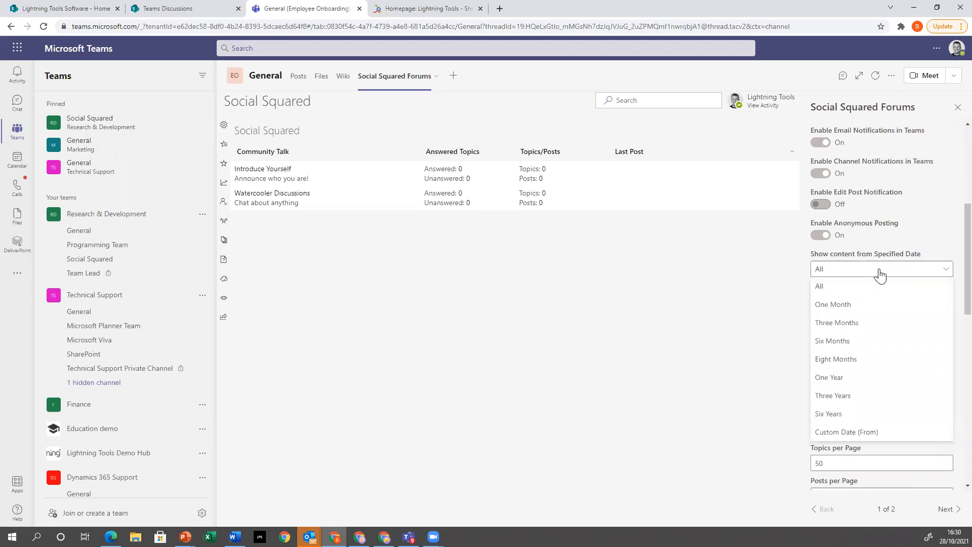
{"action": "left_click", "coordinate": [862, 380]}
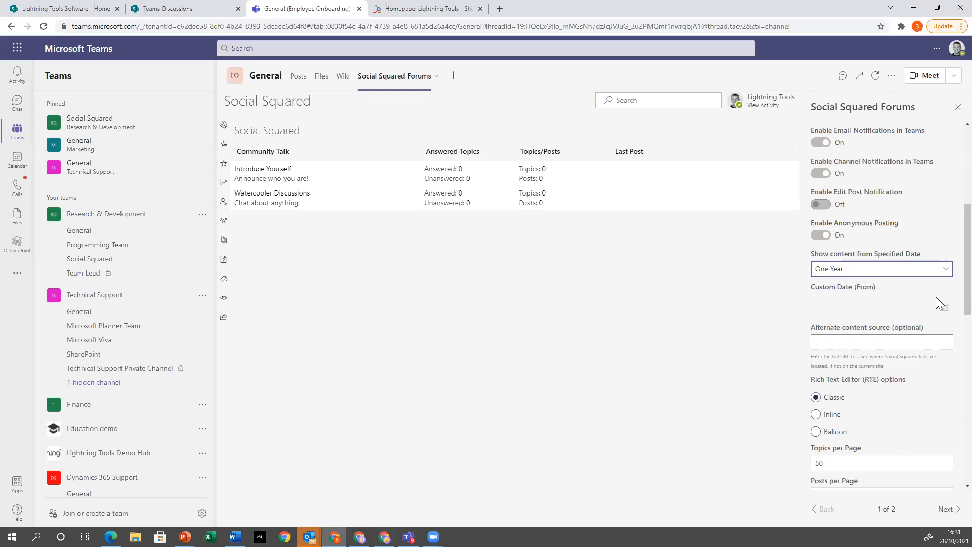
Step: Review the remaining editor, paging, attachment, tagging and likes options, and close the forum configuration
{"action": "scroll", "coordinate": [936, 298], "scroll_direction": "down", "scroll_amount": 4}
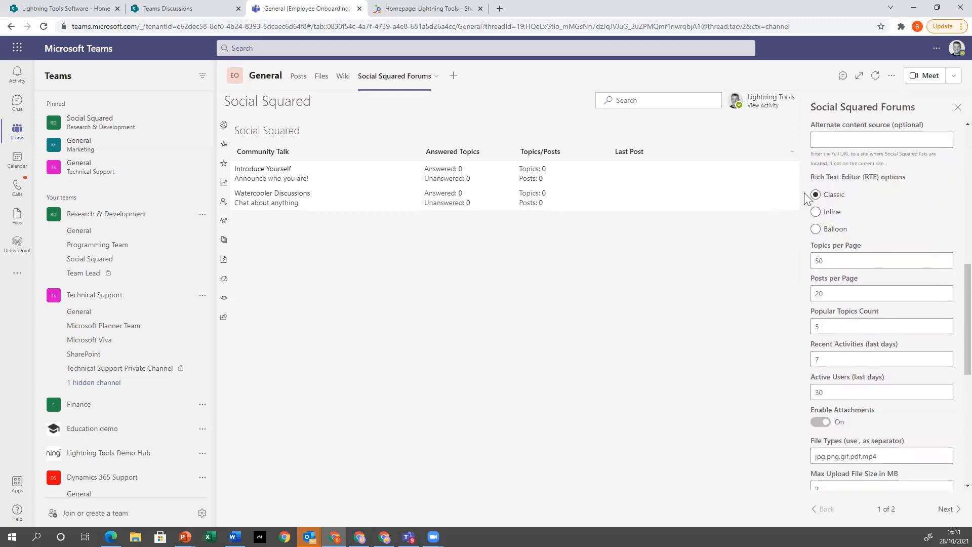
{"action": "scroll", "coordinate": [839, 422], "scroll_direction": "down", "scroll_amount": 2}
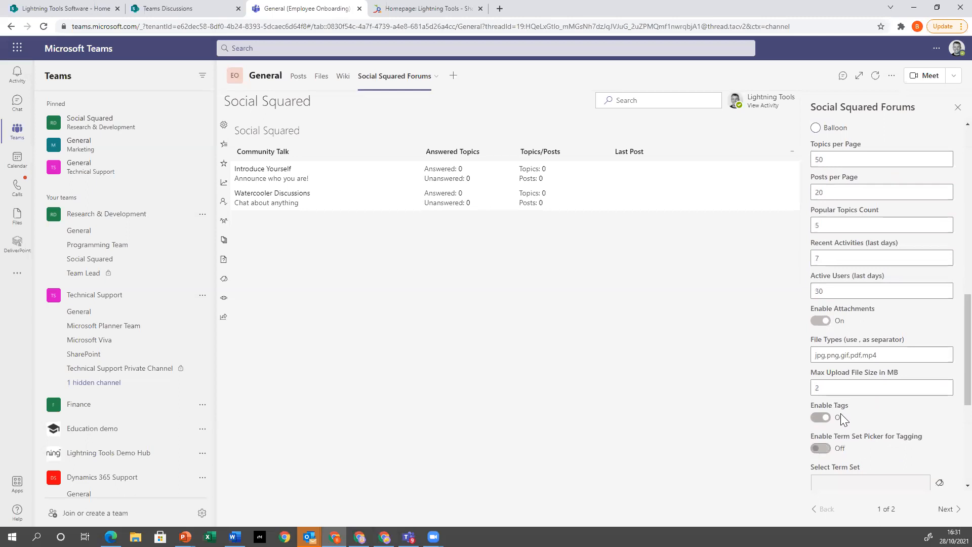
{"action": "scroll", "coordinate": [894, 313], "scroll_direction": "down", "scroll_amount": 2}
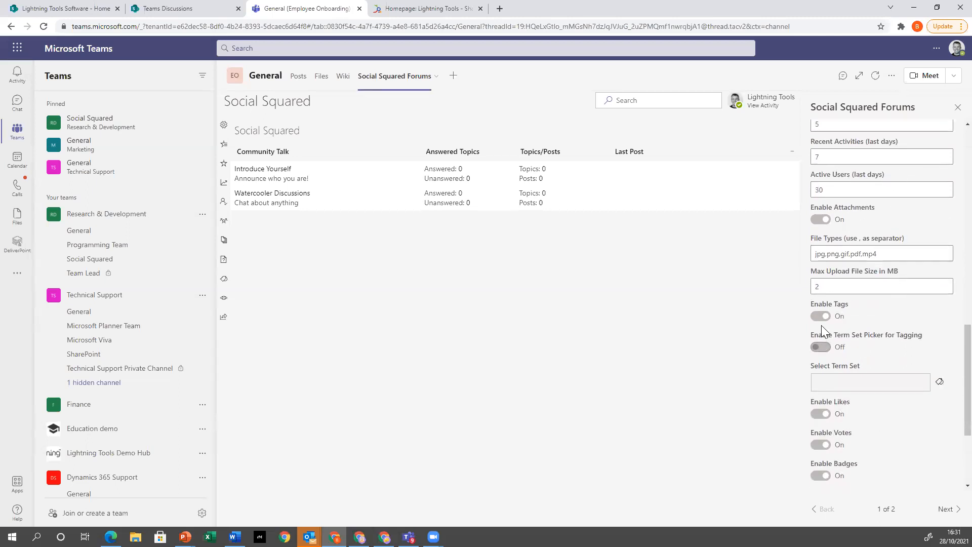
{"action": "left_click", "coordinate": [957, 107]}
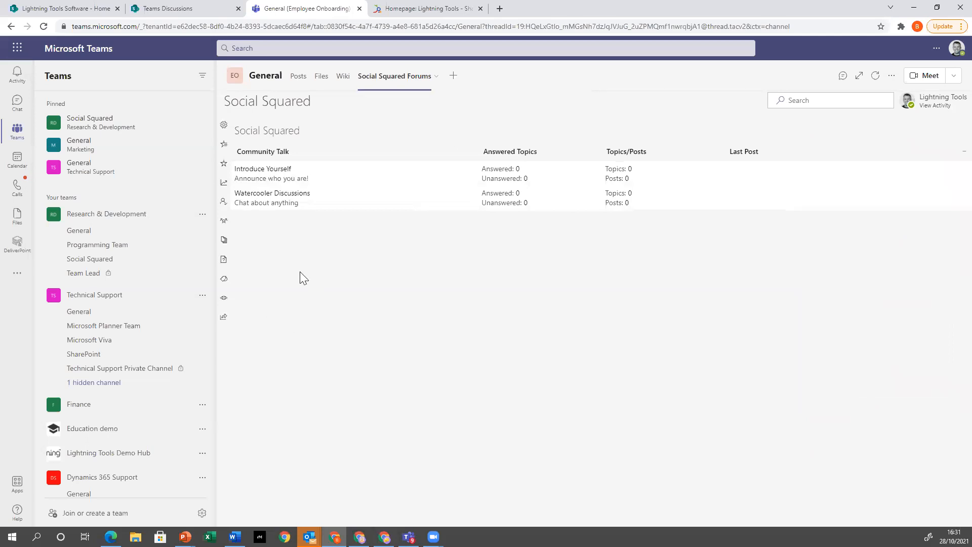
Step: Open the Social Squared Forums of the Marketing team's General channel
{"action": "left_click", "coordinate": [114, 152]}
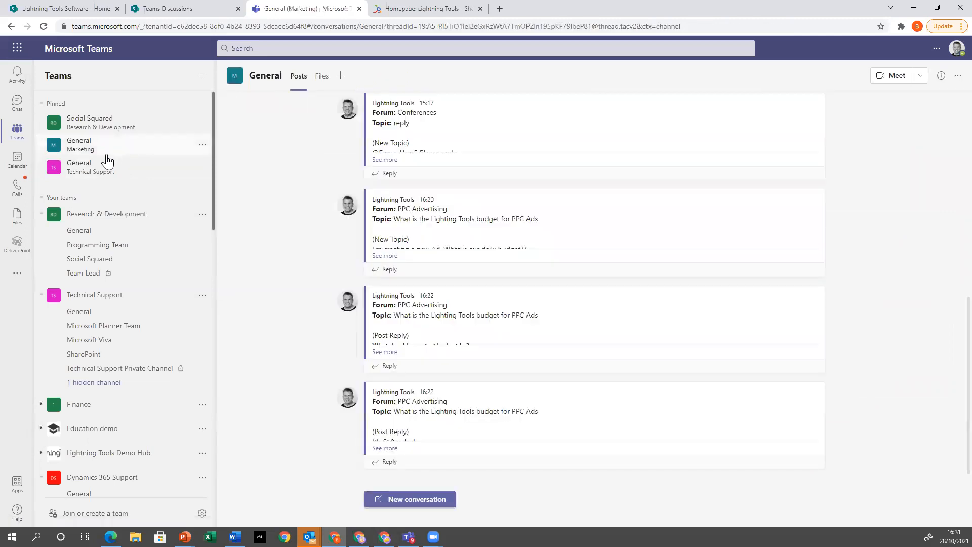
{"action": "left_click", "coordinate": [414, 84]}
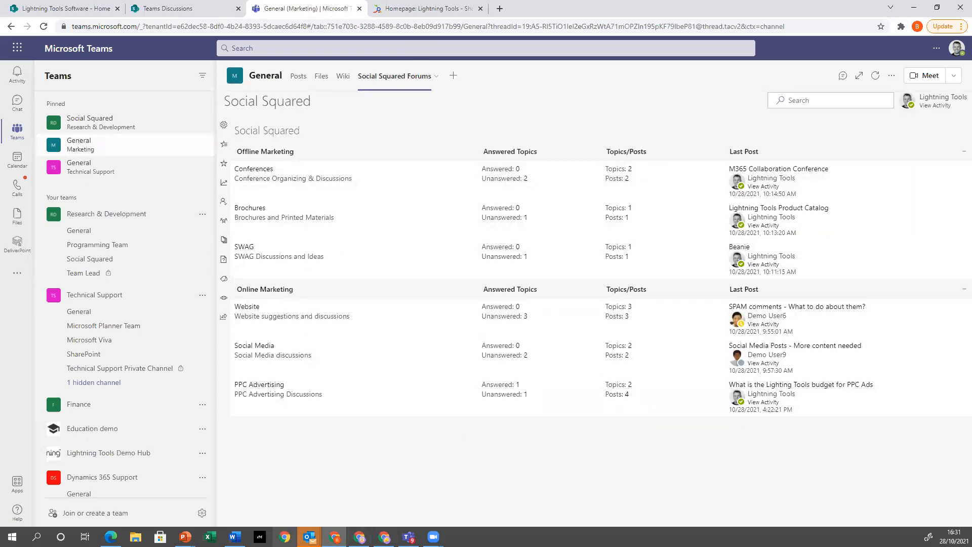
Step: Switch to the running PowerPoint slide show and advance to the Social Squared slide
{"action": "left_click", "coordinate": [185, 537]}
{"action": "left_click", "coordinate": [198, 506]}
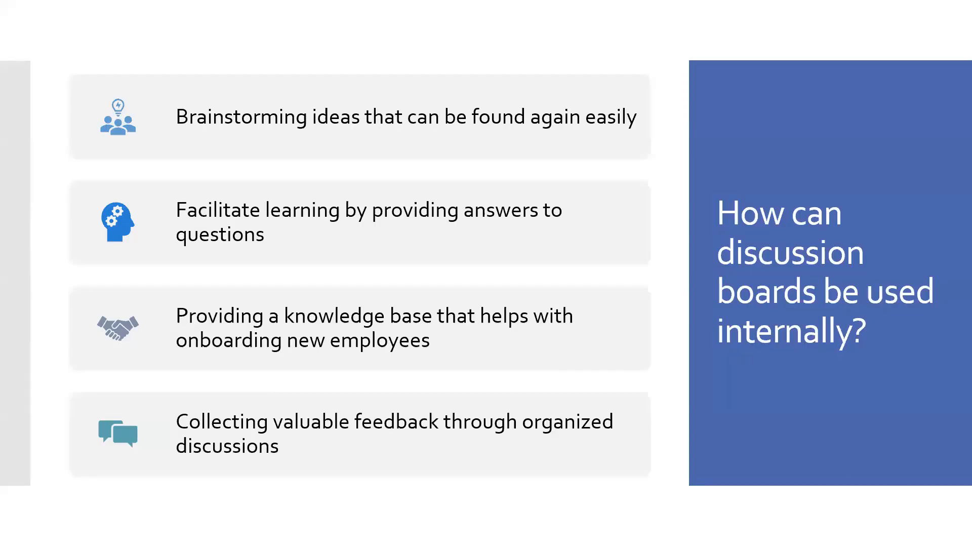
{"action": "left_click", "coordinate": [405, 321]}
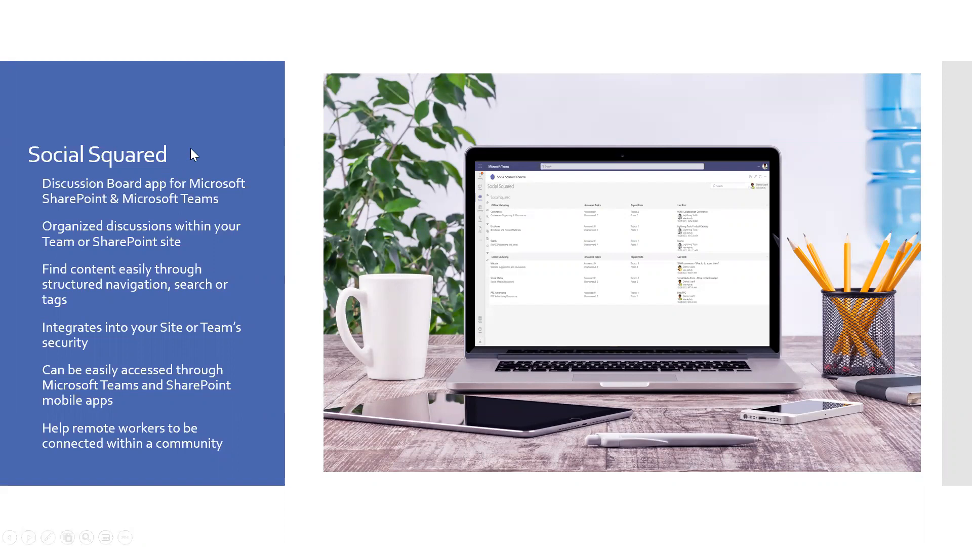
Step: Switch to the SharePoint Teams Discussions page and start a topic in the Team Channels forum with the subject "New TOPIC 123"
{"action": "key", "text": "alt+Tab"}
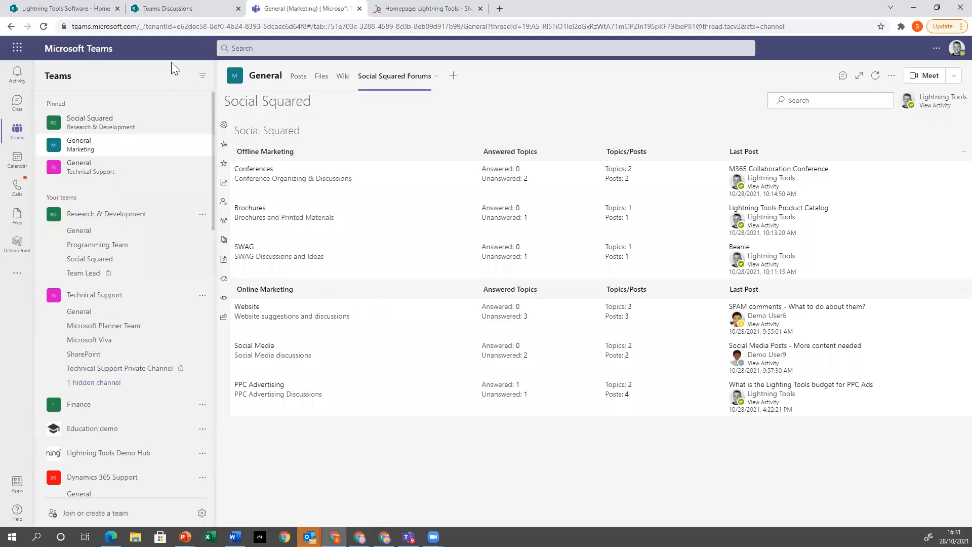
{"action": "left_click", "coordinate": [184, 11]}
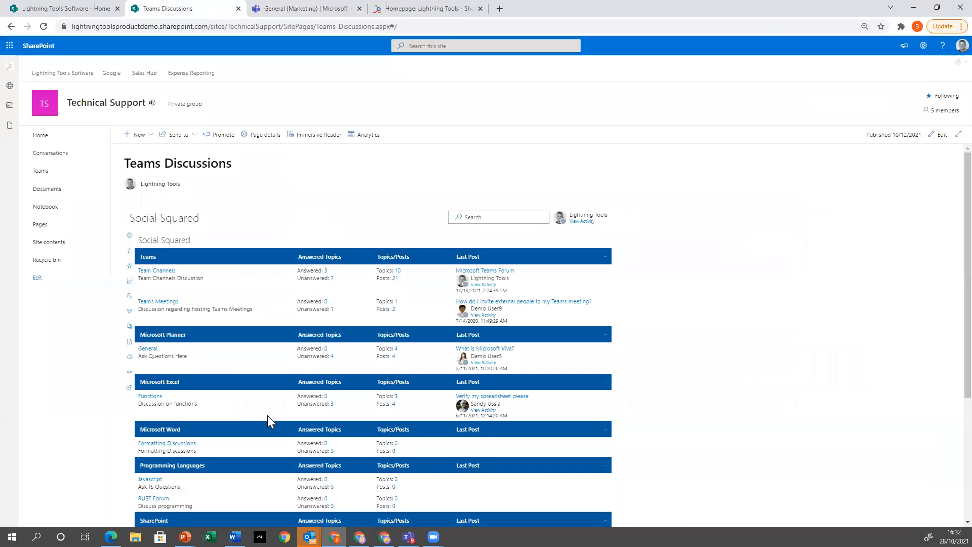
{"action": "left_click", "coordinate": [168, 271]}
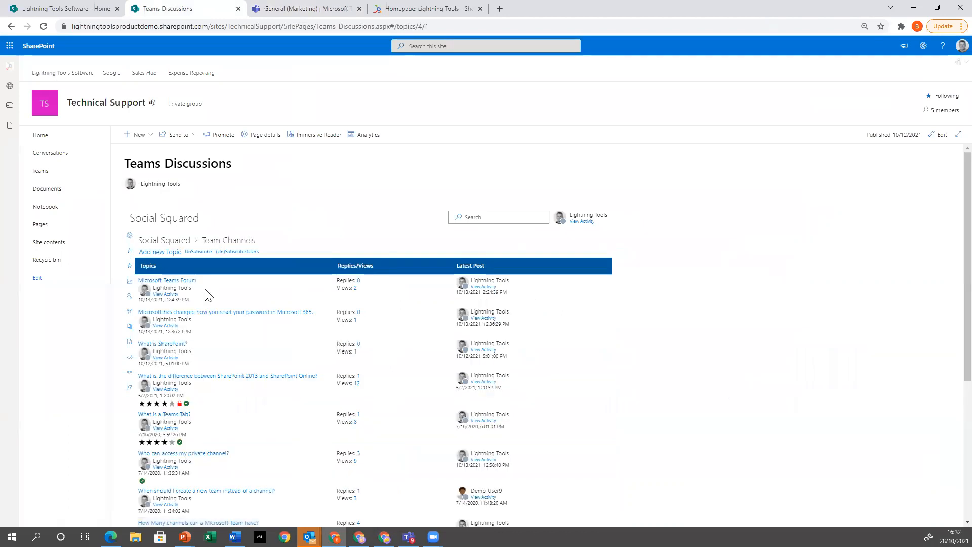
{"action": "left_click", "coordinate": [147, 252]}
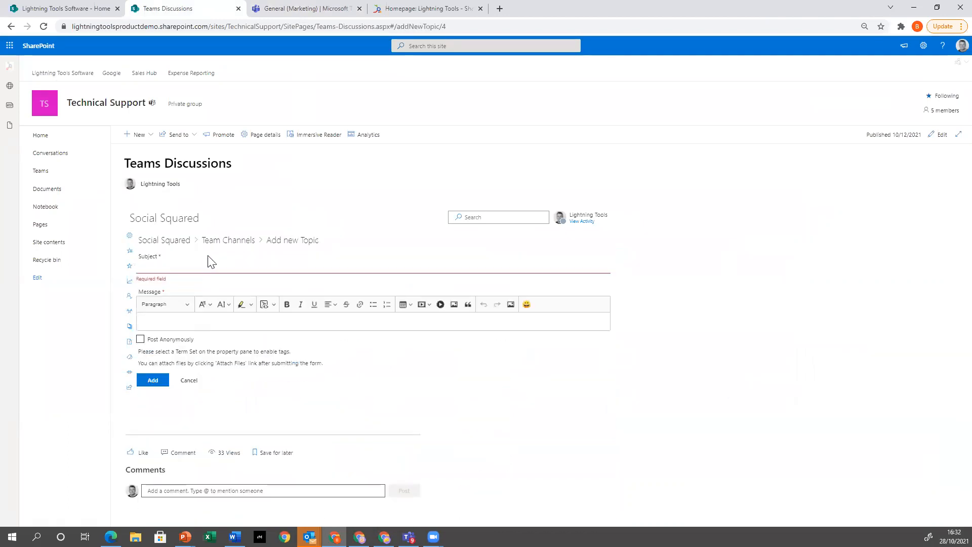
{"action": "type", "text": "New TOPICE"}
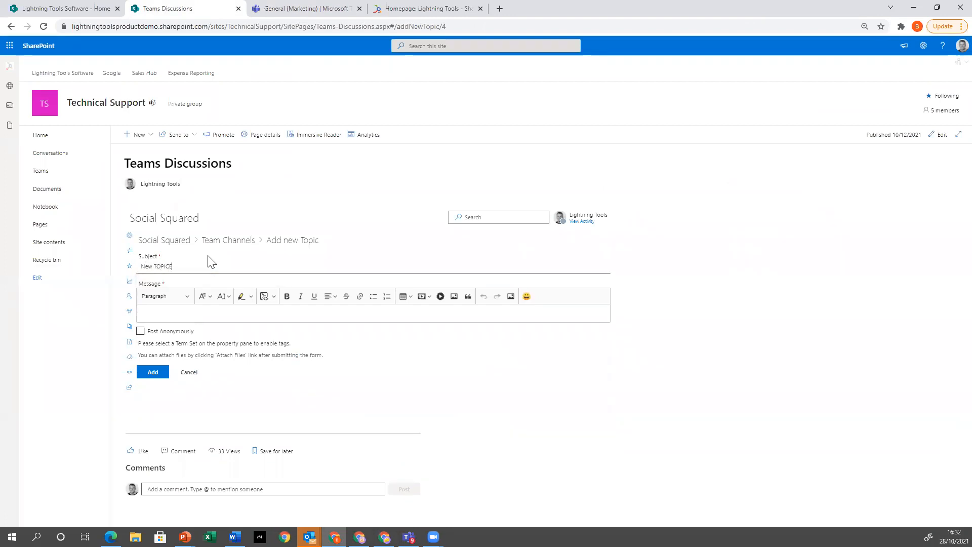
{"action": "key", "text": "BackSpace"}
{"action": "type", "text": "123"}
Step: Copy the subject "New TOPIC 123" into the message body and add the topic to the Team Channels forum
{"action": "left_click_drag", "start_coordinate": [191, 266], "coordinate": [137, 266]}
{"action": "key", "text": "ctrl+c"}
{"action": "left_click", "coordinate": [256, 315]}
{"action": "key", "text": "ctrl+v"}
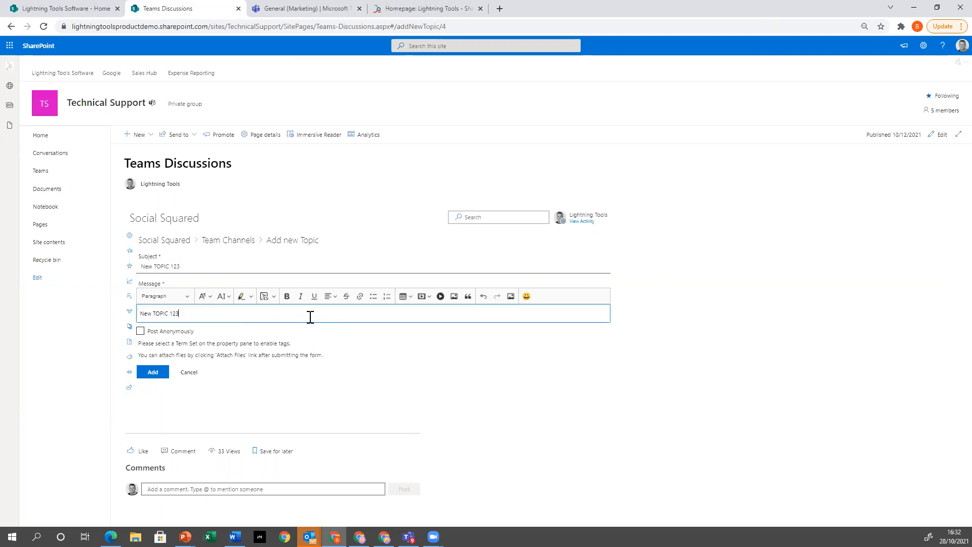
{"action": "left_click", "coordinate": [151, 377]}
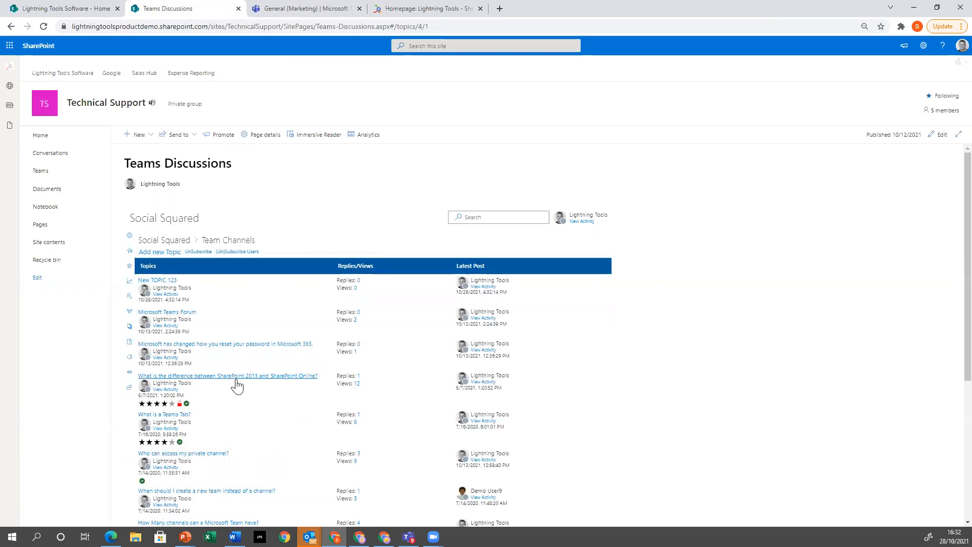
Step: Switch to Microsoft Teams and view the Team Channels forum in the Technical Support General channel's Social Squared Forums
{"action": "left_click", "coordinate": [283, 8]}
{"action": "left_click", "coordinate": [115, 167]}
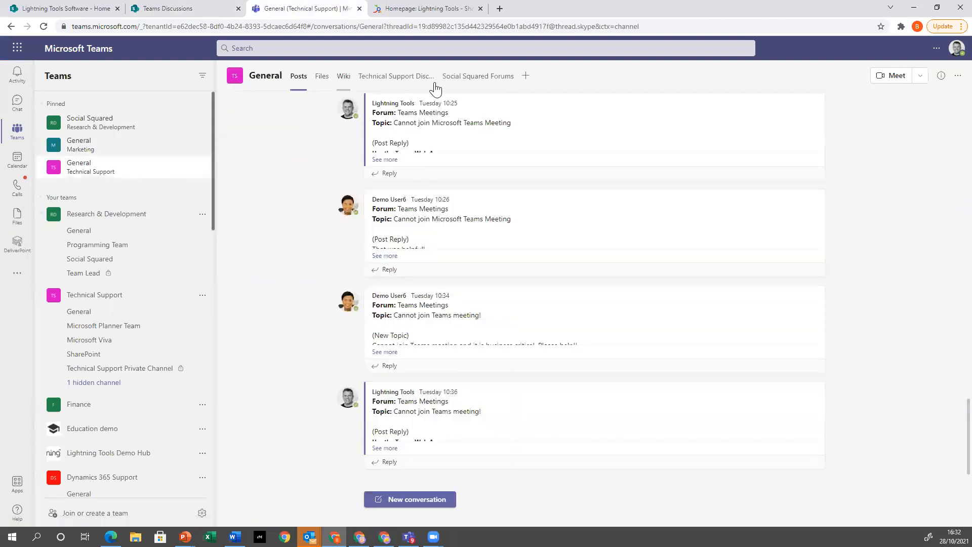
{"action": "left_click", "coordinate": [478, 77]}
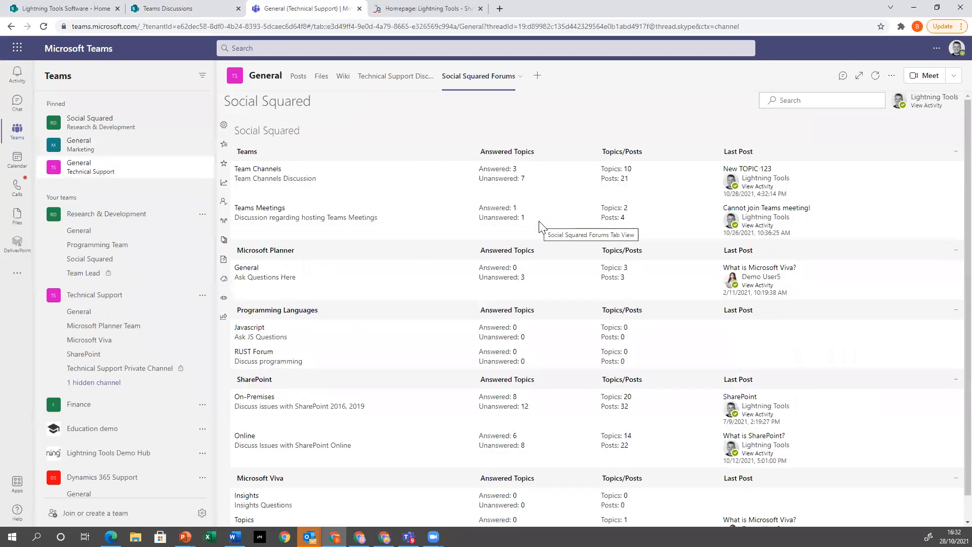
{"action": "left_click", "coordinate": [262, 170]}
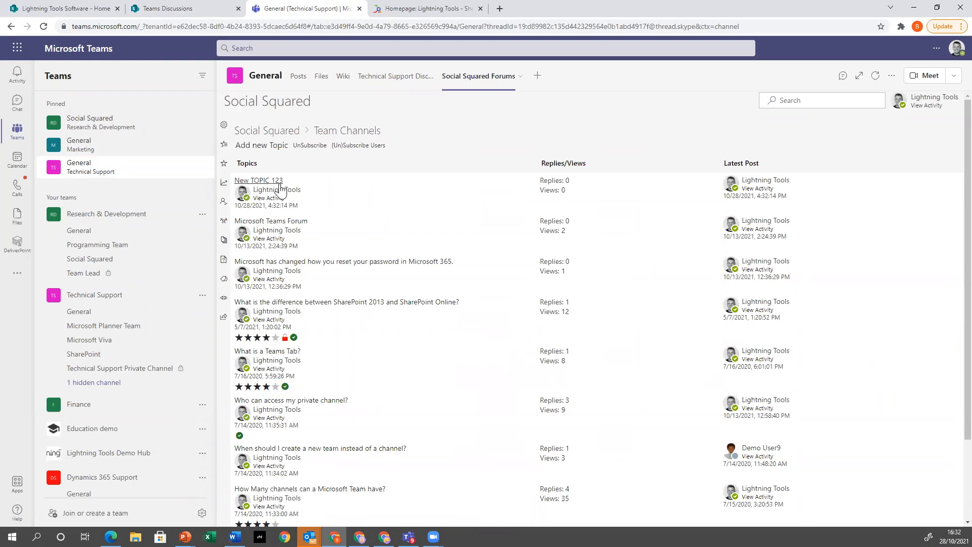
Step: Revisit the SharePoint Teams Discussions page, and switch to the PowerPoint slide show on the Social Squared slide
{"action": "left_click", "coordinate": [211, 14]}
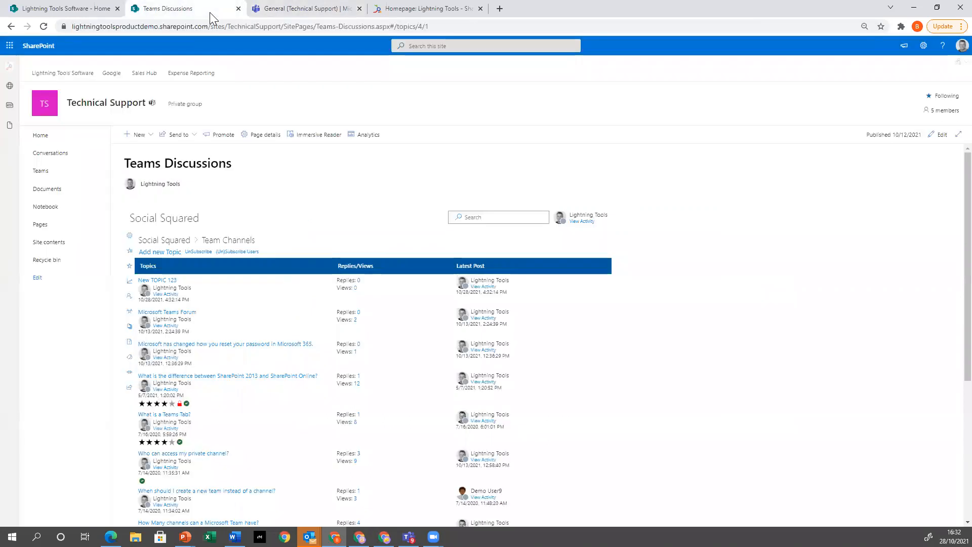
{"action": "left_click", "coordinate": [185, 537]}
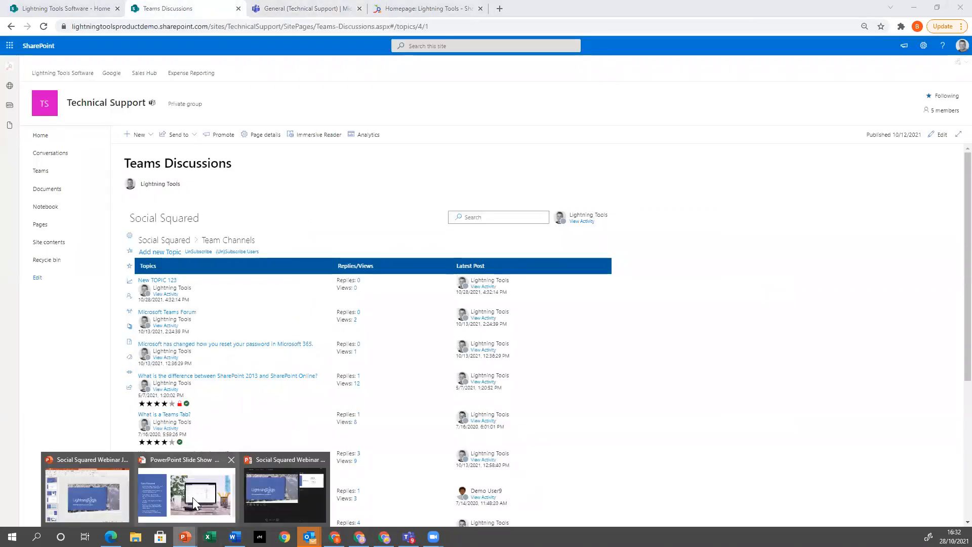
{"action": "left_click", "coordinate": [192, 497]}
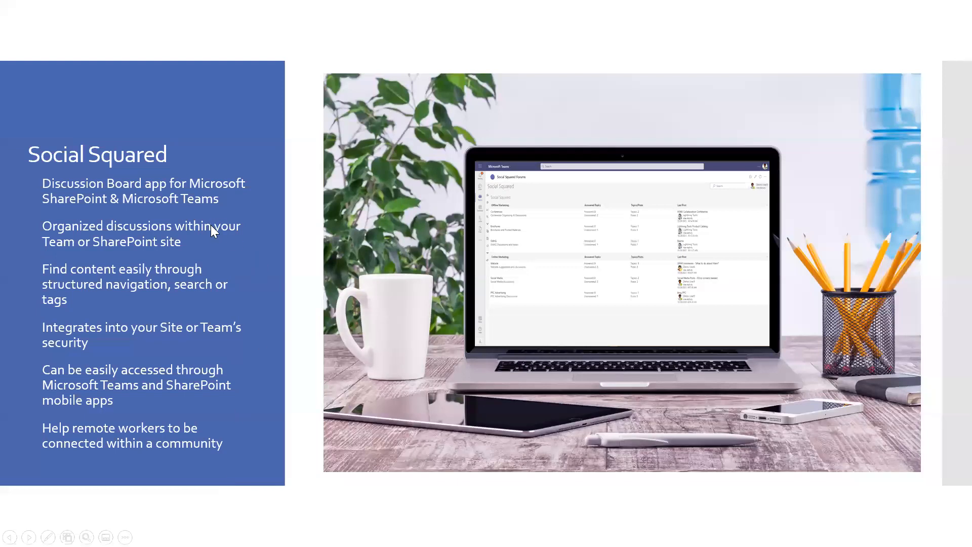
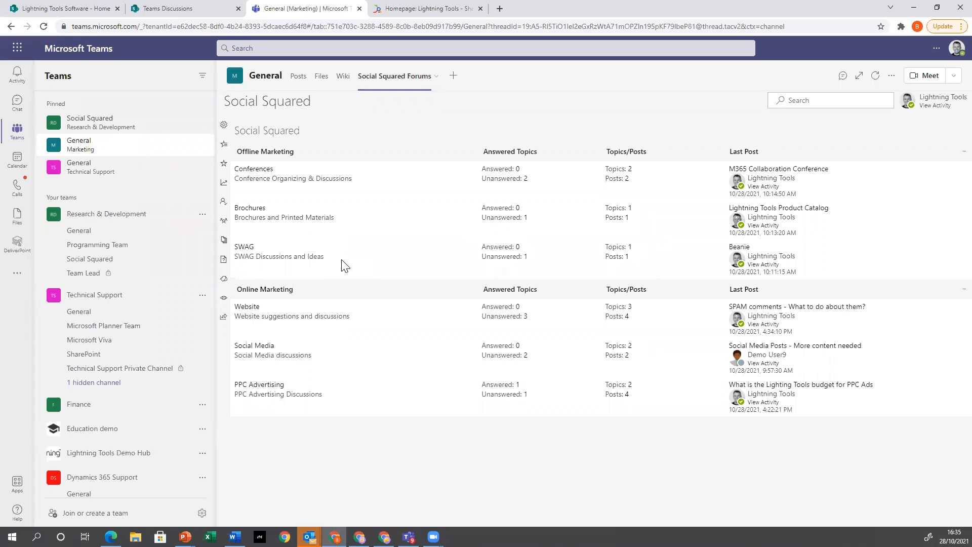
Step: Open the Marketing channel's Social Squared Forums configuration and enable the term set picker for tagging
{"action": "left_click", "coordinate": [434, 78]}
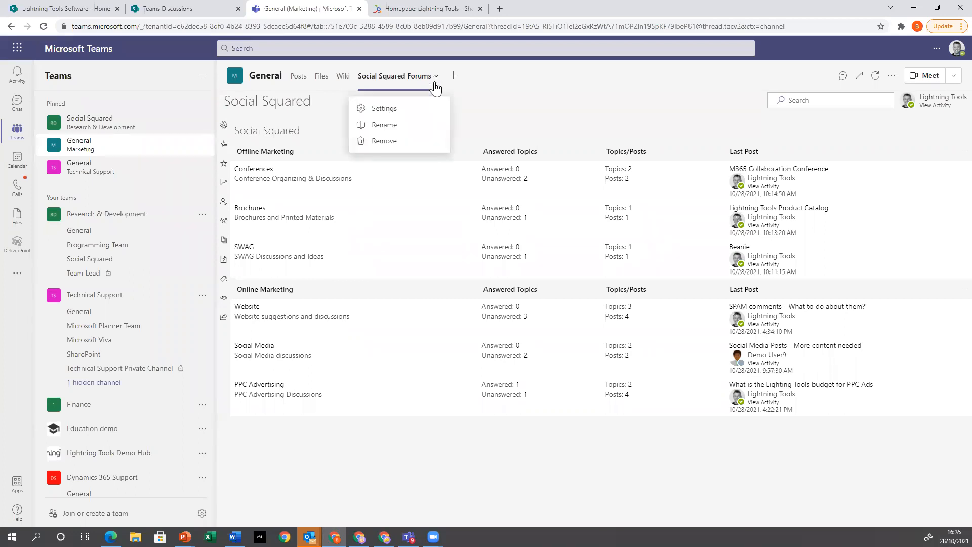
{"action": "left_click", "coordinate": [418, 110]}
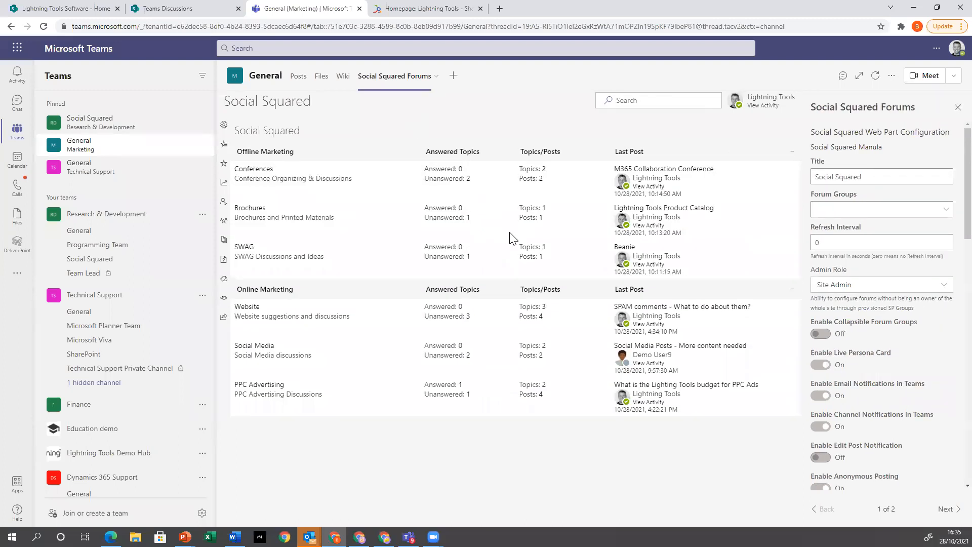
{"action": "scroll", "coordinate": [853, 215], "scroll_direction": "down", "scroll_amount": 7}
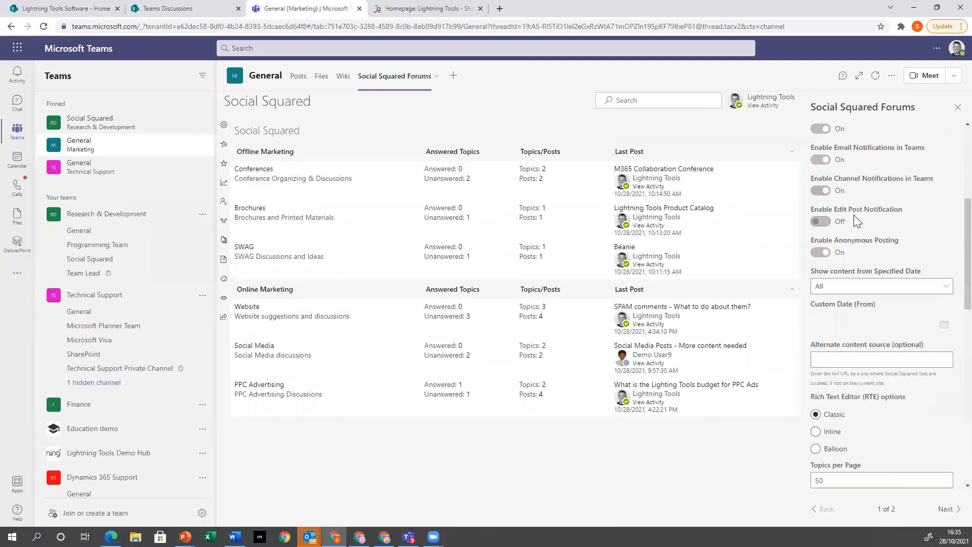
{"action": "scroll", "coordinate": [857, 216], "scroll_direction": "up", "scroll_amount": 5}
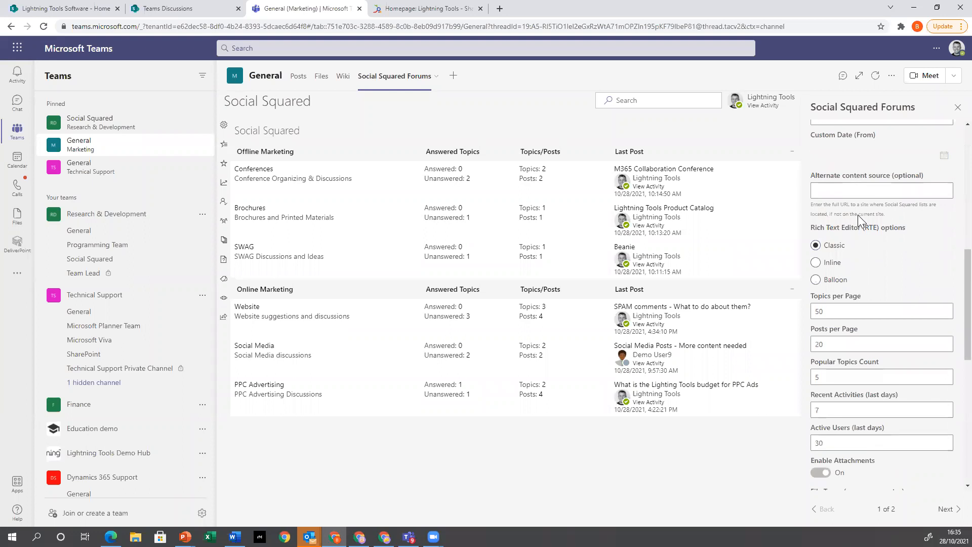
{"action": "scroll", "coordinate": [873, 354], "scroll_direction": "up", "scroll_amount": 2}
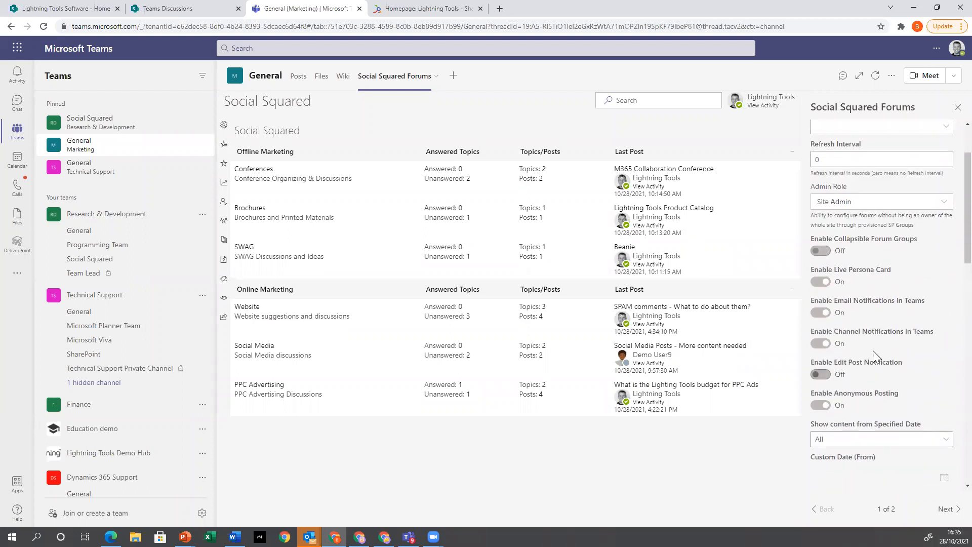
{"action": "scroll", "coordinate": [885, 259], "scroll_direction": "down", "scroll_amount": 10}
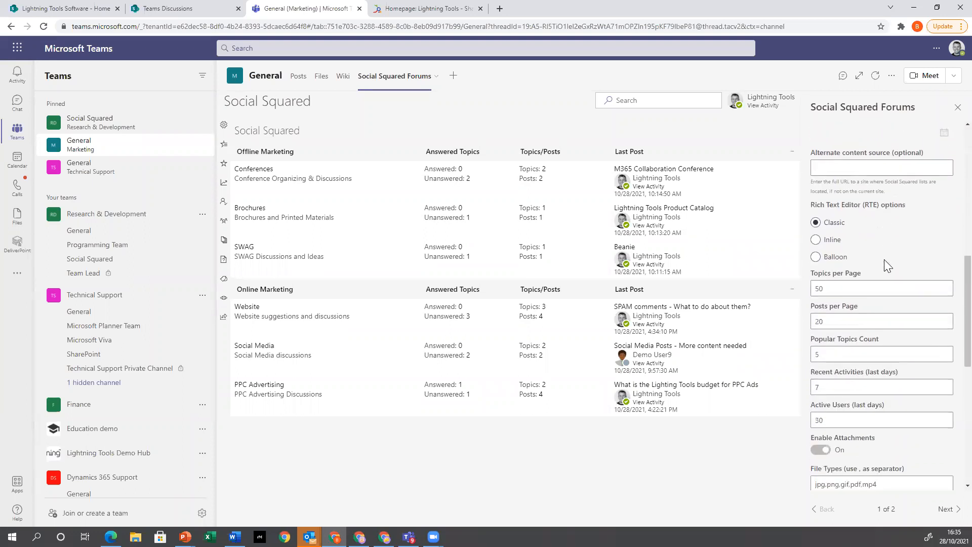
{"action": "scroll", "coordinate": [884, 259], "scroll_direction": "down", "scroll_amount": 1}
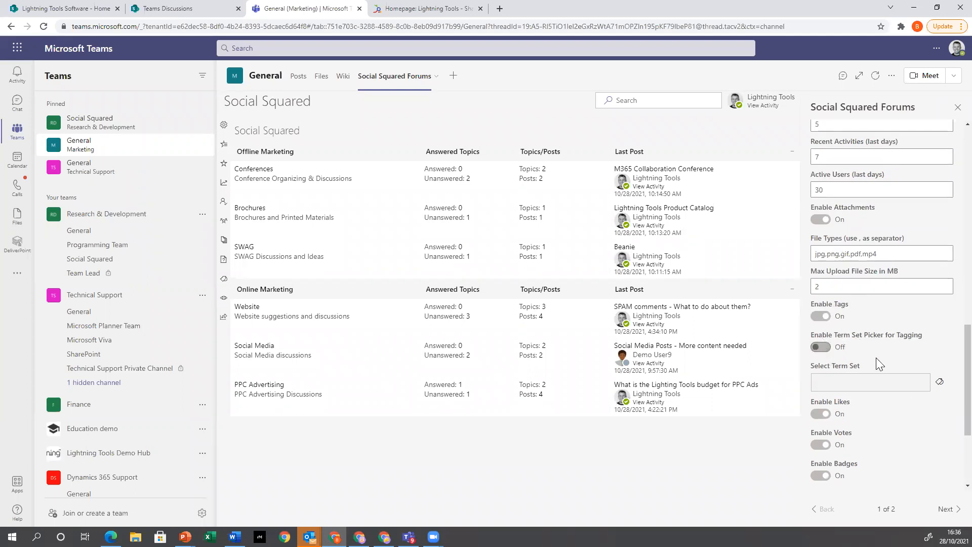
{"action": "left_click", "coordinate": [822, 347]}
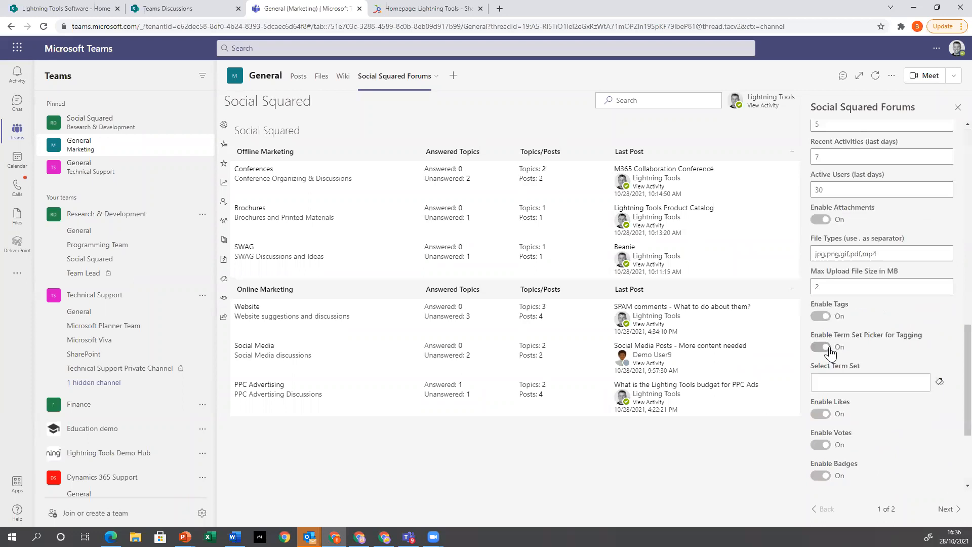
Step: Select the Topics term set under LTDemoTerms as the tagging term set, save it, and close the forum configuration
{"action": "left_click", "coordinate": [939, 381]}
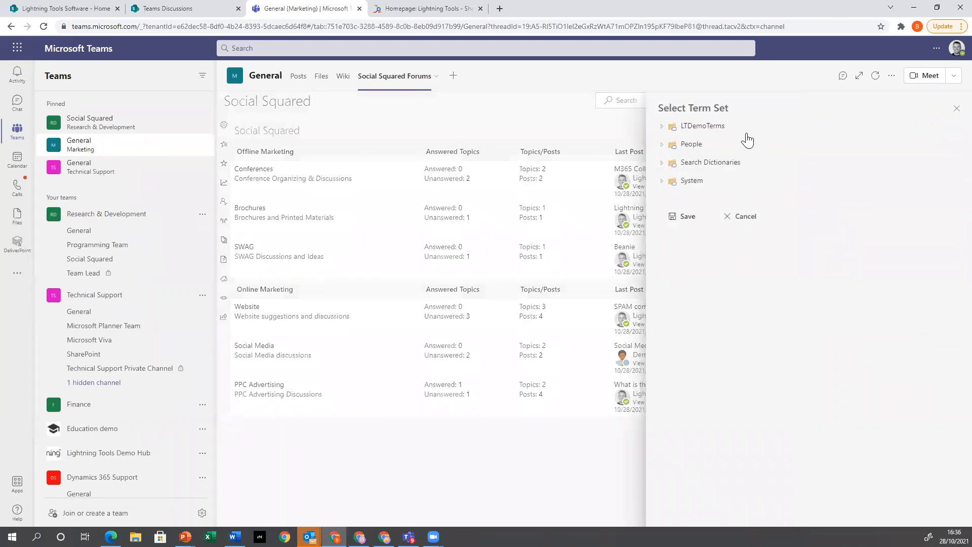
{"action": "left_click", "coordinate": [661, 126]}
{"action": "left_click", "coordinate": [700, 129]}
{"action": "left_click", "coordinate": [694, 126]}
{"action": "left_click", "coordinate": [673, 145]}
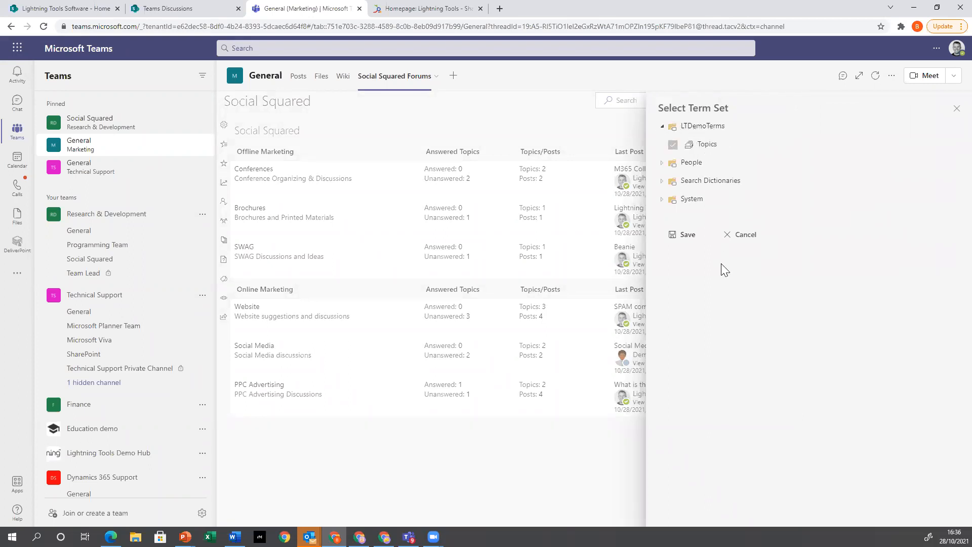
{"action": "left_click", "coordinate": [689, 236]}
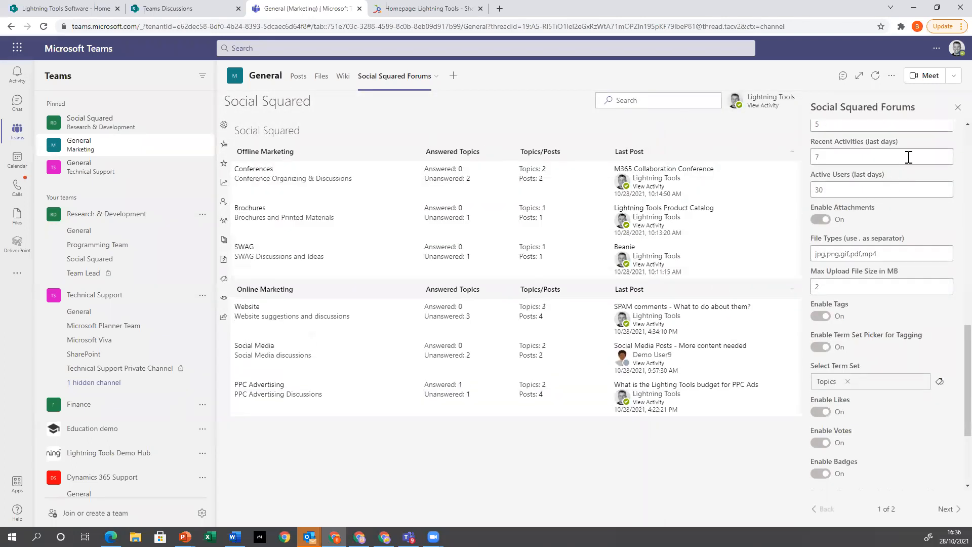
{"action": "left_click", "coordinate": [957, 107]}
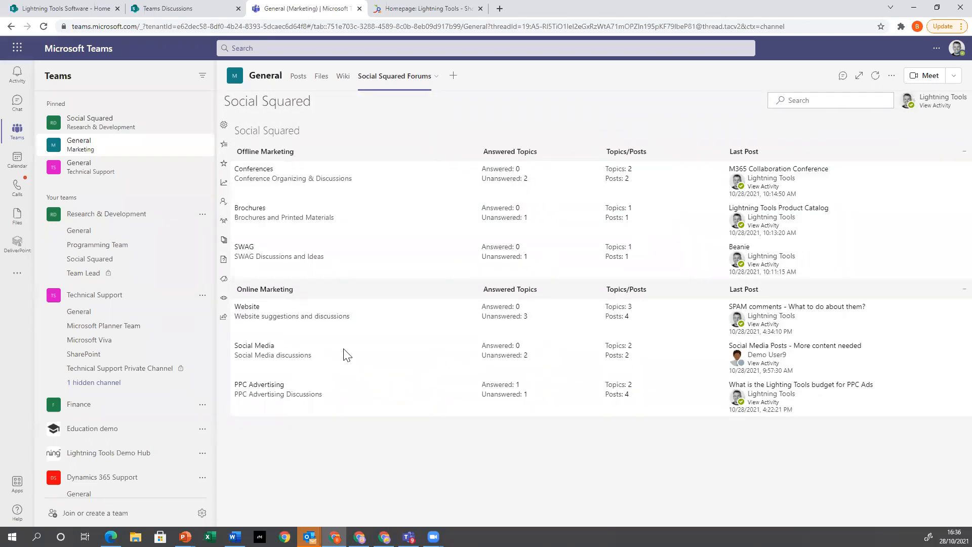
Step: In the Website forum, start a new topic, tag it with the terms Topic 1 and Topic 2, and cancel it
{"action": "left_click", "coordinate": [248, 307]}
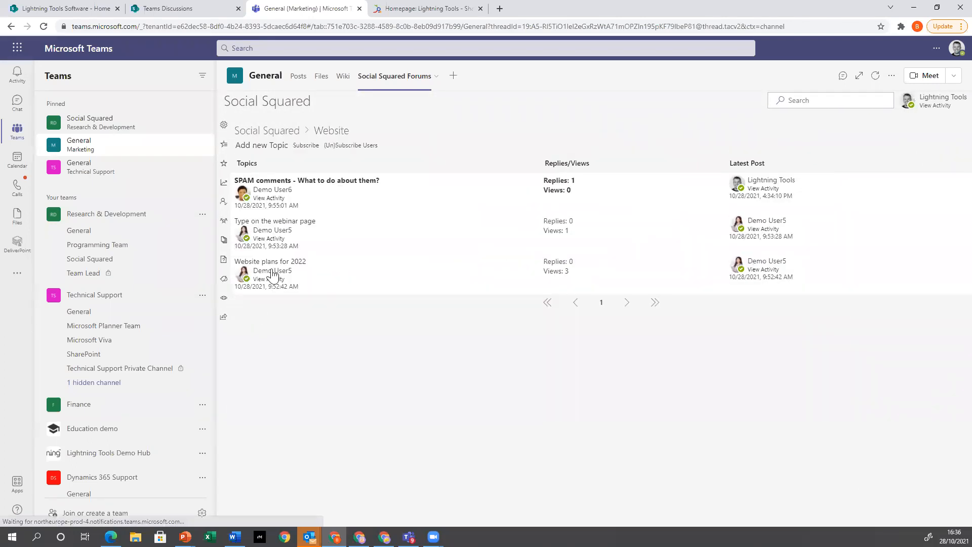
{"action": "left_click", "coordinate": [277, 146]}
{"action": "left_click", "coordinate": [330, 298]}
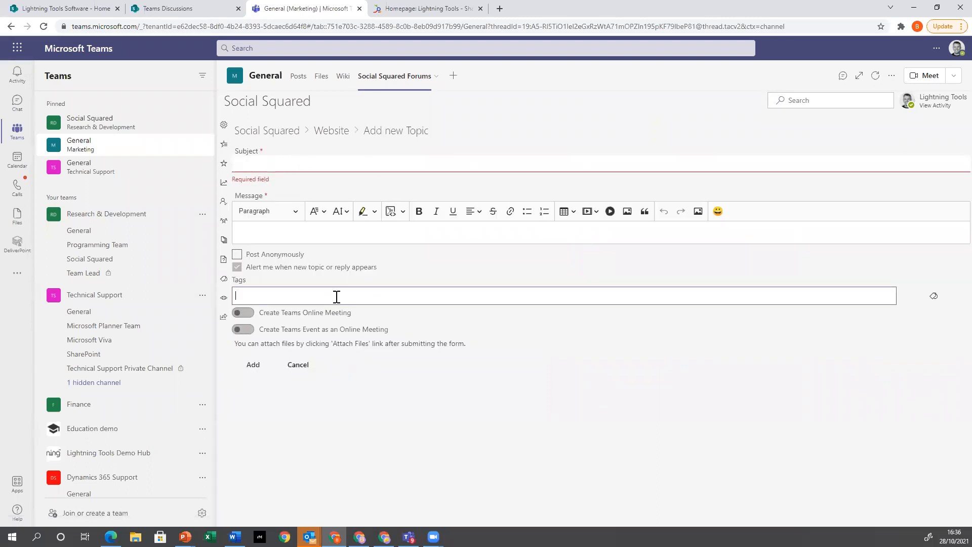
{"action": "left_click", "coordinate": [934, 296]}
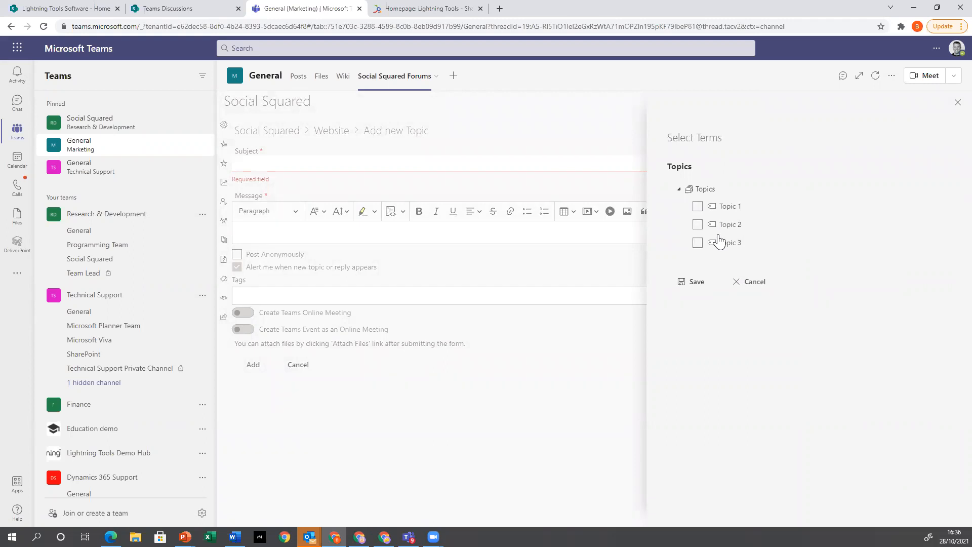
{"action": "left_click", "coordinate": [696, 206]}
{"action": "left_click", "coordinate": [697, 225]}
{"action": "left_click", "coordinate": [696, 281]}
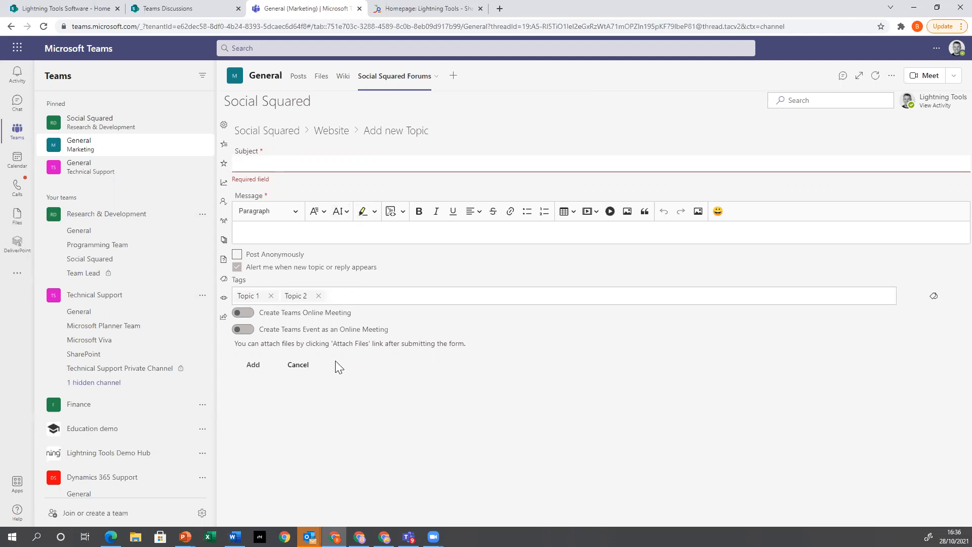
{"action": "left_click", "coordinate": [306, 364]}
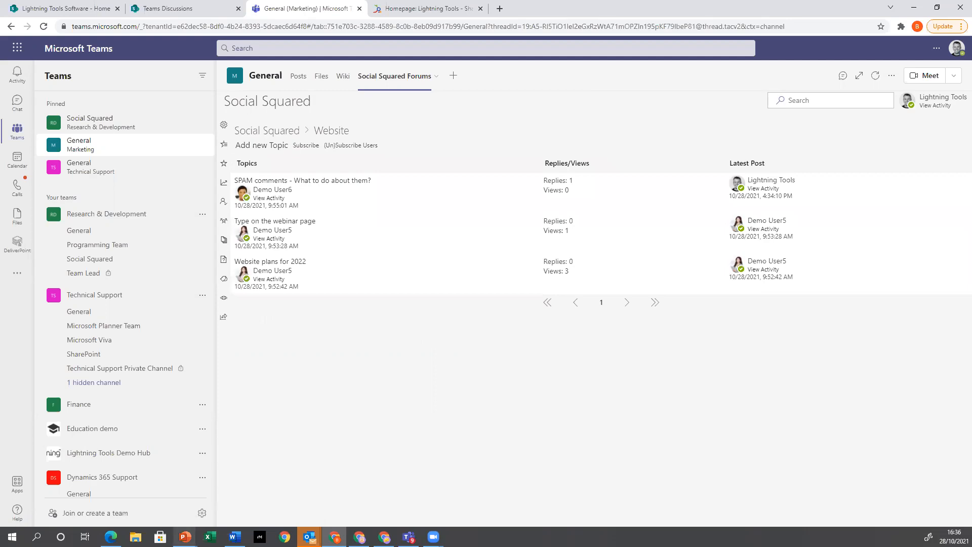
Step: Switch to the PowerPoint slide show to view the "What's new in Social Squared 3.5.0.0?" slide, and return to Teams
{"action": "mouse_move", "coordinate": [185, 537]}
{"action": "left_click", "coordinate": [198, 499]}
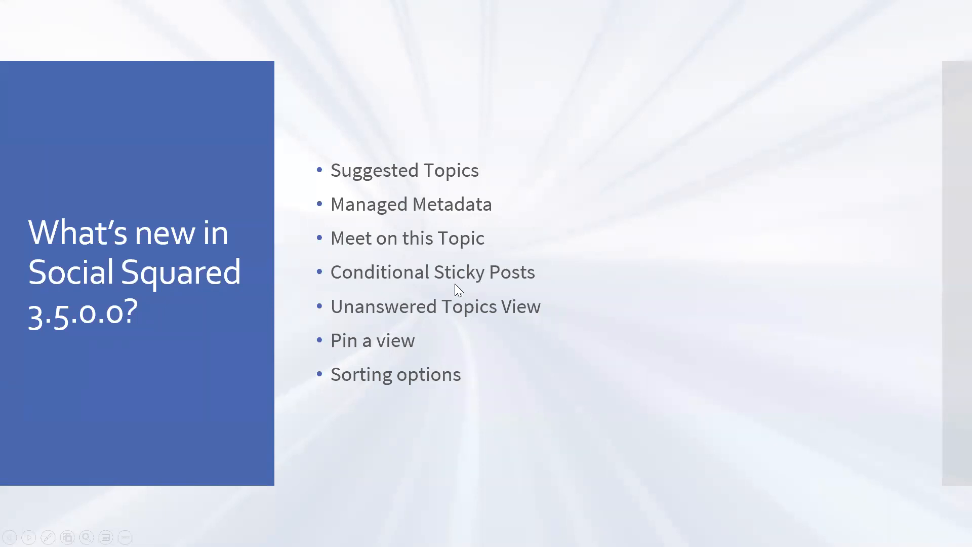
{"action": "key", "text": "alt+Tab"}
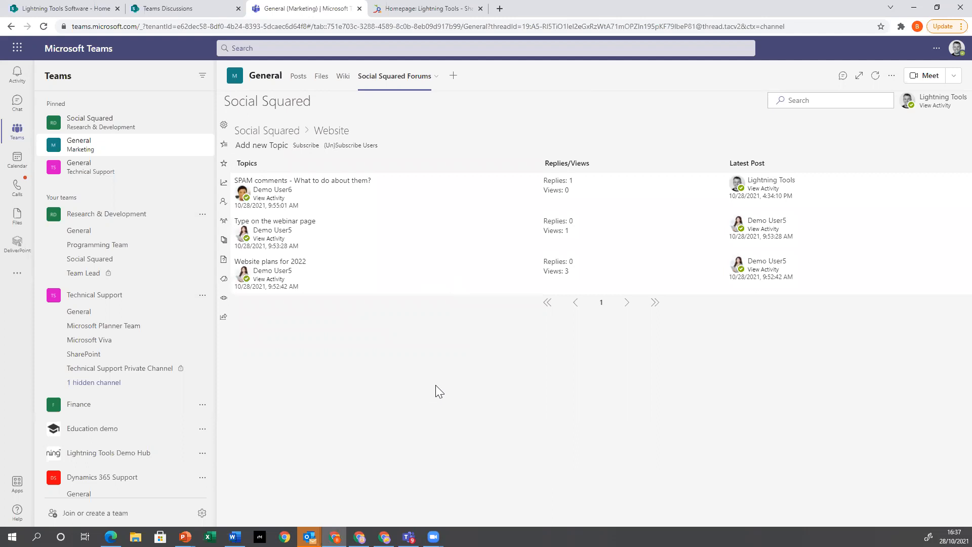
Step: Start a reply to "Website plans for 2022" reading "I think it would be a good idea to have a brainstorming meeting on this subject...."
{"action": "left_click", "coordinate": [296, 261]}
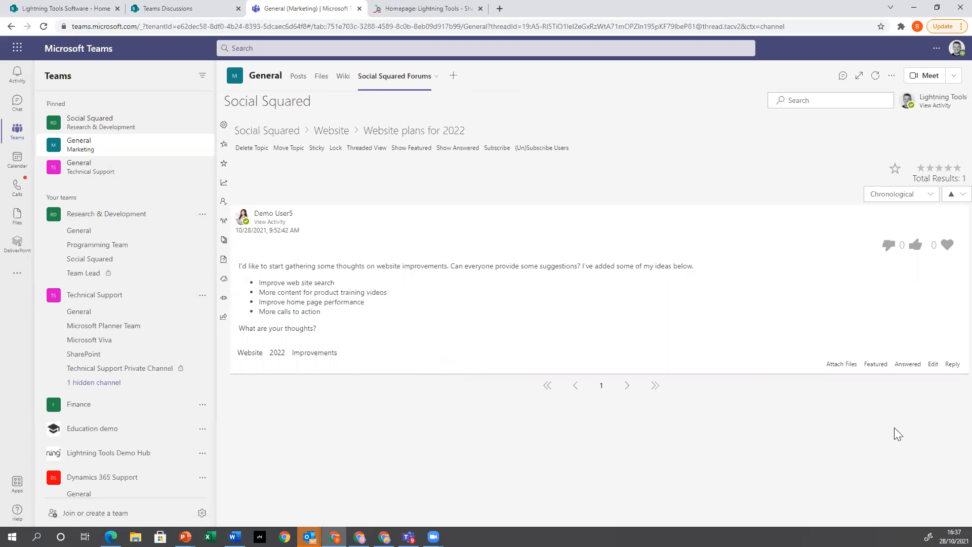
{"action": "left_click", "coordinate": [951, 364]}
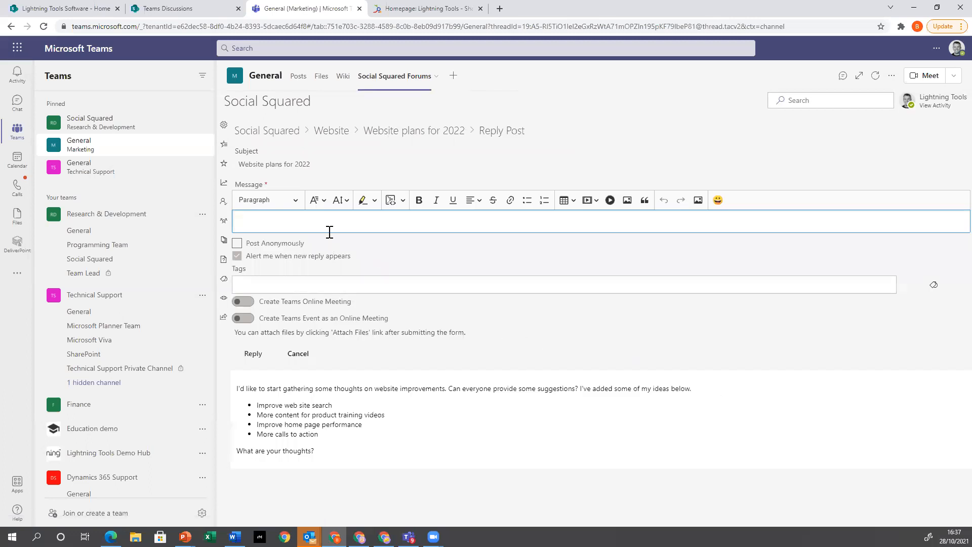
{"action": "type", "text": "I think it would be a good idea to have a brainstorming meeting on this subject..."}
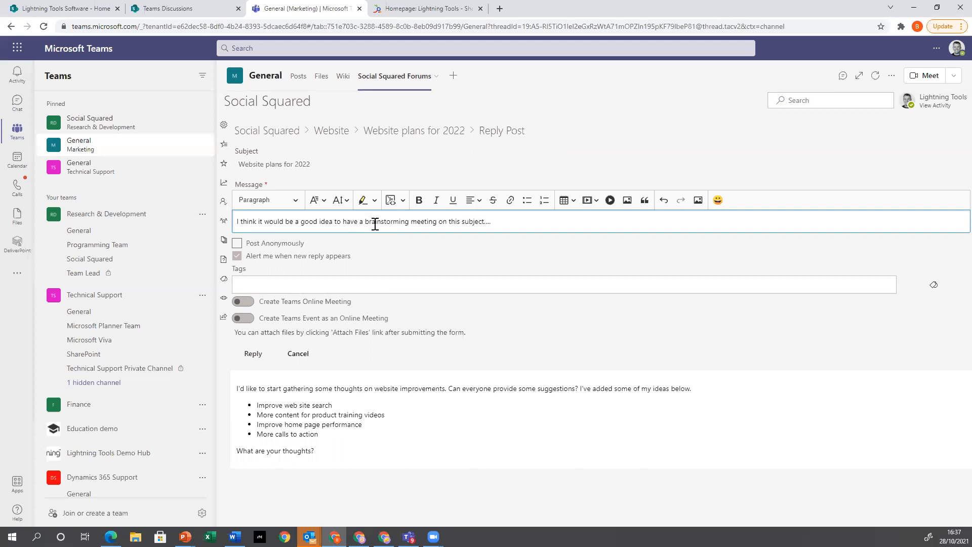
{"action": "type", "text": "."}
Step: Add a Teams online meeting with the subject "Website 2022 Planning" to the reply and enable notification in the Teams channel
{"action": "left_click", "coordinate": [238, 301]}
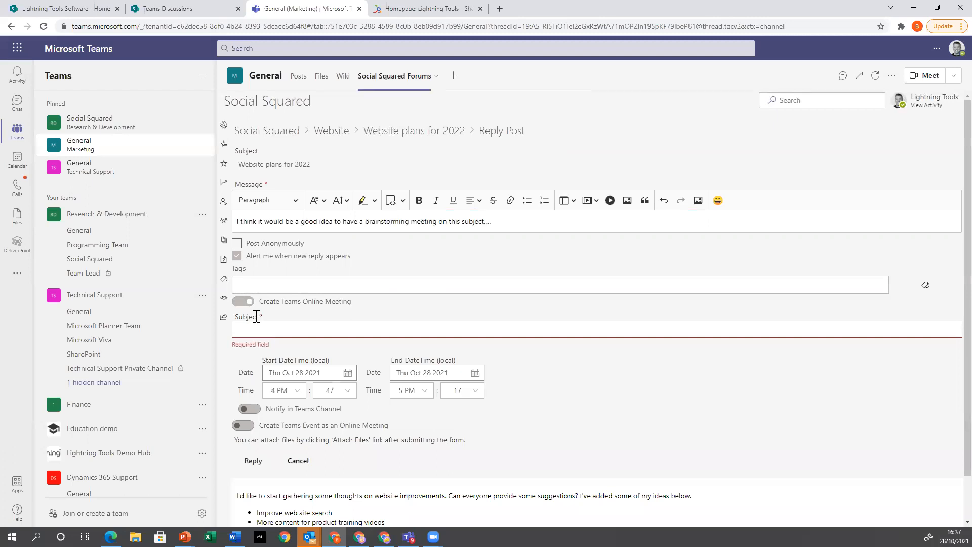
{"action": "left_click", "coordinate": [313, 332]}
{"action": "type", "text": "Webs"}
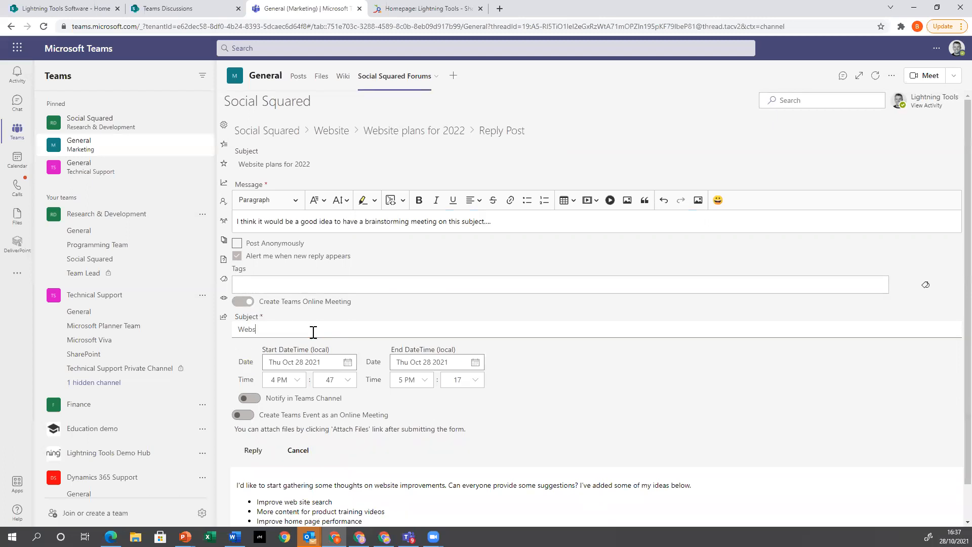
{"action": "type", "text": "ite 2022 Planning"}
{"action": "scroll", "coordinate": [329, 401], "scroll_direction": "down", "scroll_amount": 1}
{"action": "left_click", "coordinate": [249, 360]}
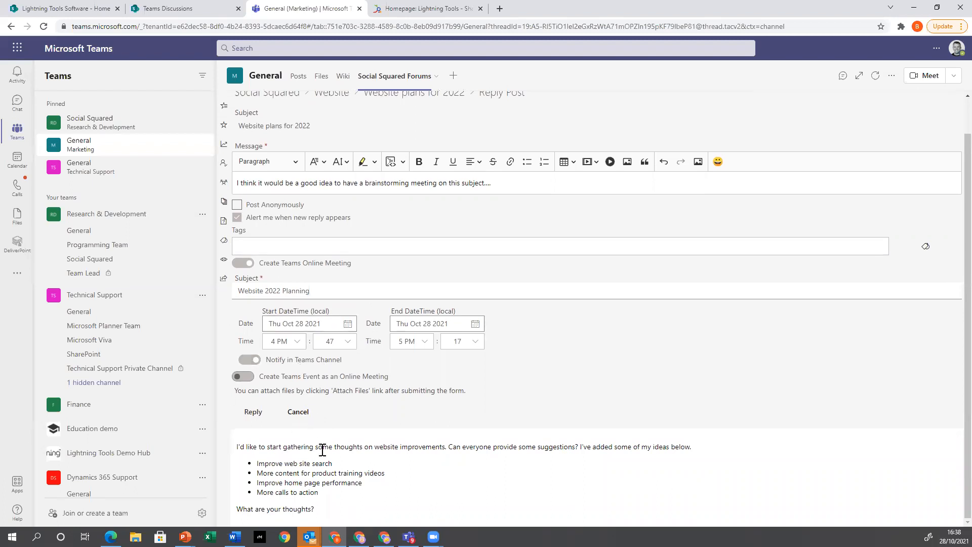
Step: Post the reply with its meeting details and like the new post
{"action": "left_click", "coordinate": [252, 412]}
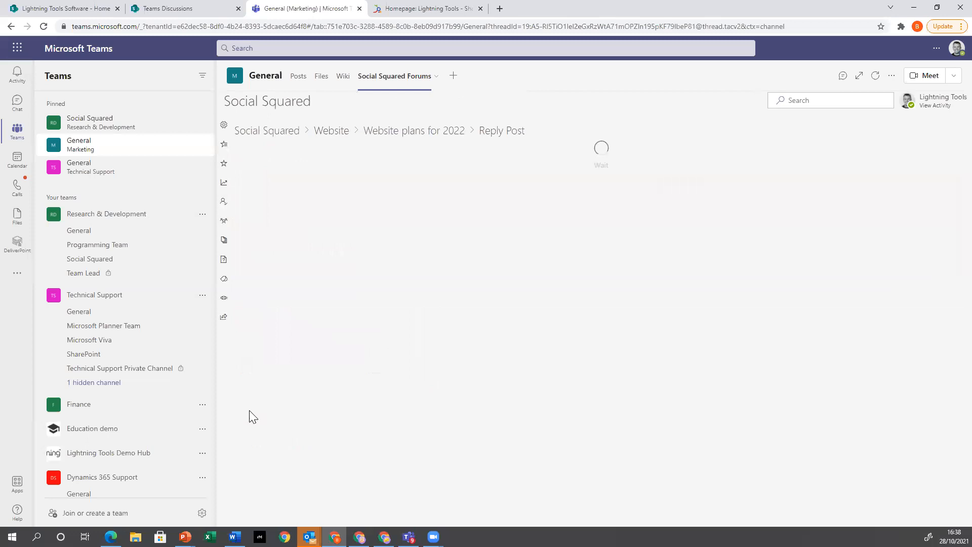
{"action": "scroll", "coordinate": [495, 338], "scroll_direction": "down", "scroll_amount": 1}
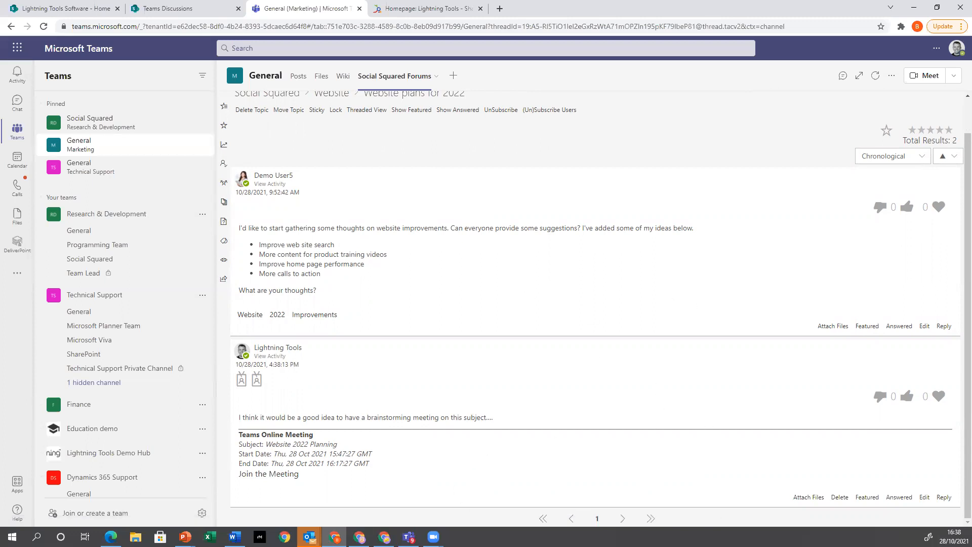
{"action": "left_click", "coordinate": [939, 396]}
Step: Check the feature list in the PowerPoint slide show again, and switch back to the topic in Teams
{"action": "mouse_move", "coordinate": [185, 536]}
{"action": "left_click", "coordinate": [193, 487]}
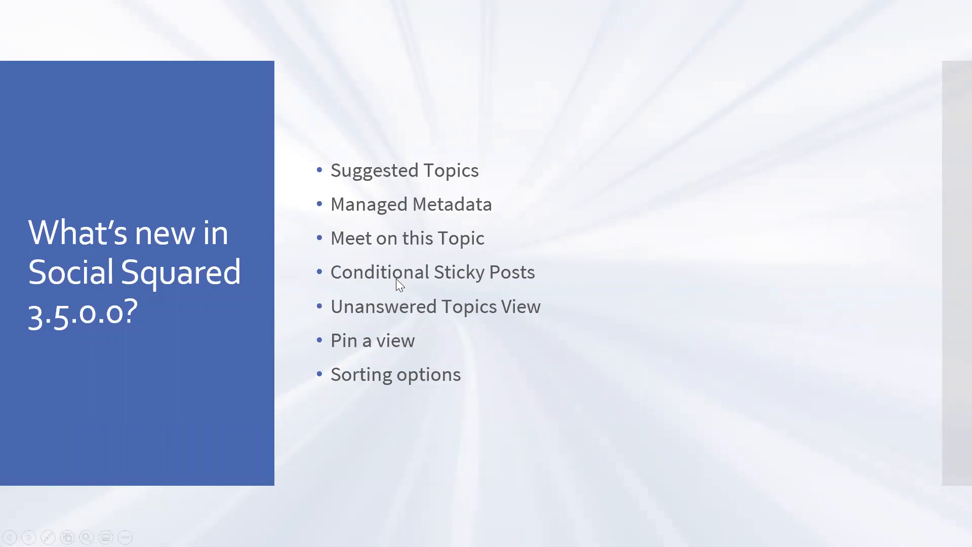
{"action": "key", "text": "alt+Tab"}
Step: Go back to the Social Squared forum overview and reopen the "Website plans for 2022" topic from the Website forum
{"action": "scroll", "coordinate": [328, 141], "scroll_direction": "up", "scroll_amount": 1}
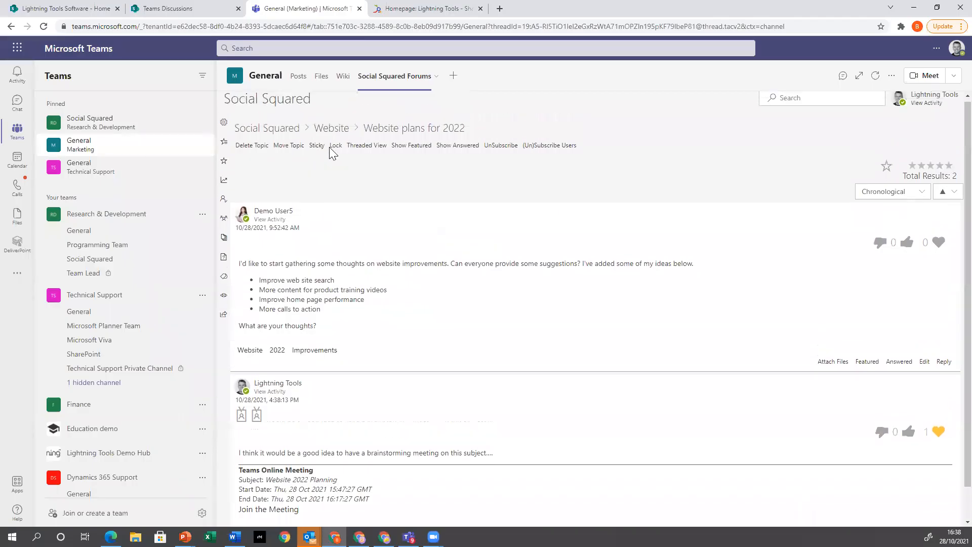
{"action": "left_click", "coordinate": [279, 130]}
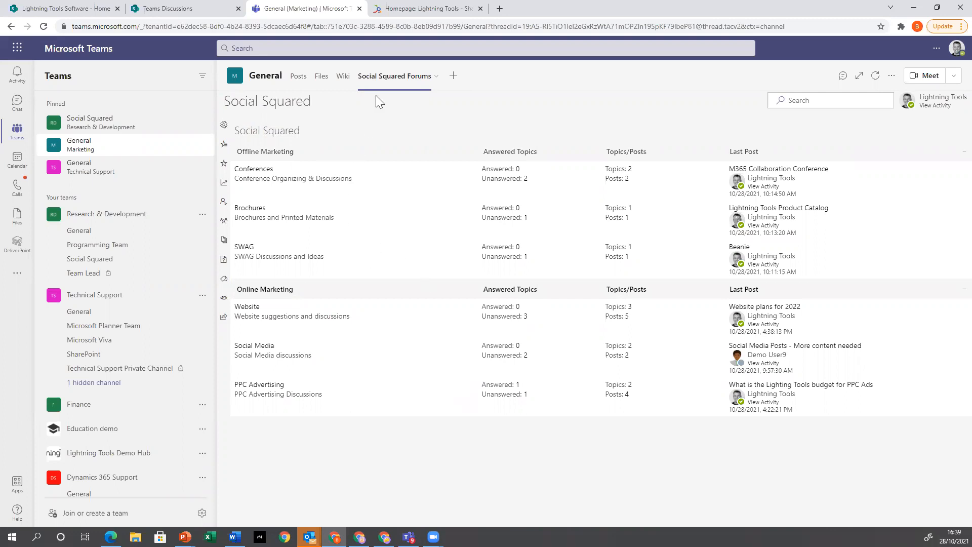
{"action": "left_click", "coordinate": [247, 306]}
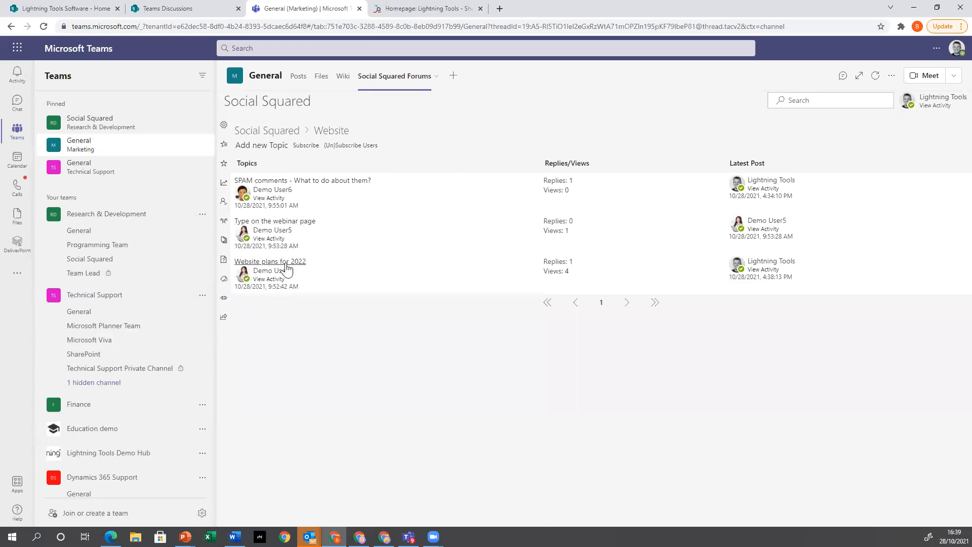
{"action": "left_click", "coordinate": [250, 262]}
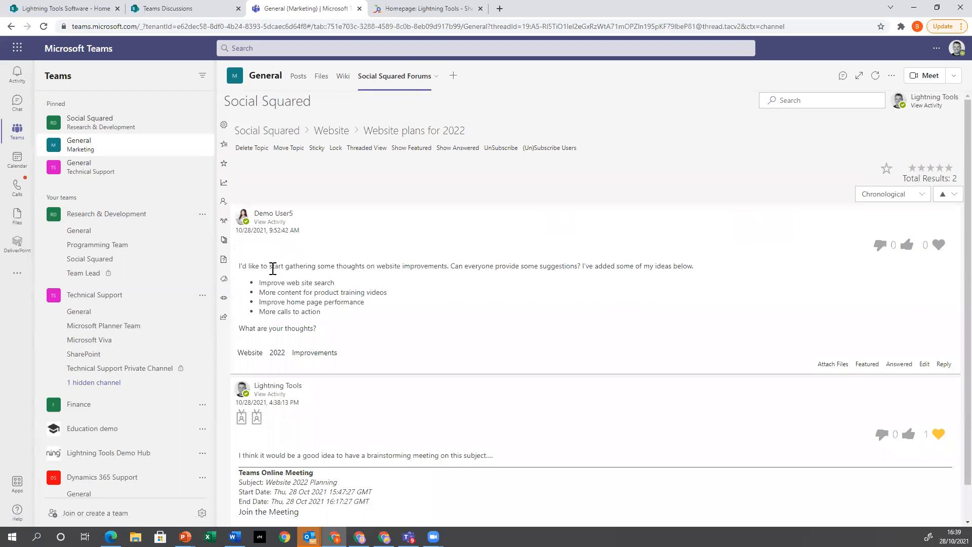
Step: Open the topic's sticky options, enable the period of time, and set its end date to December 31, 2021
{"action": "left_click", "coordinate": [317, 149]}
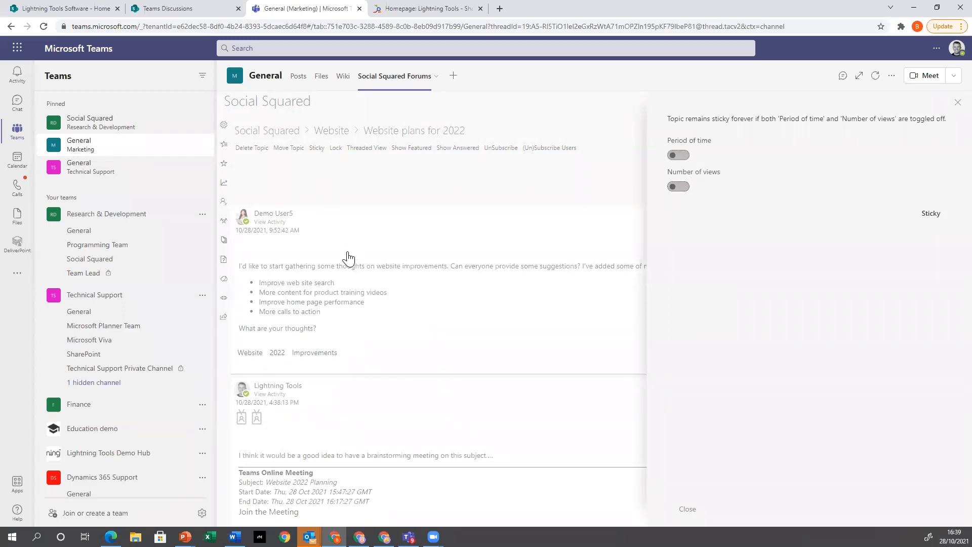
{"action": "left_click", "coordinate": [678, 155]}
{"action": "left_click", "coordinate": [770, 174]}
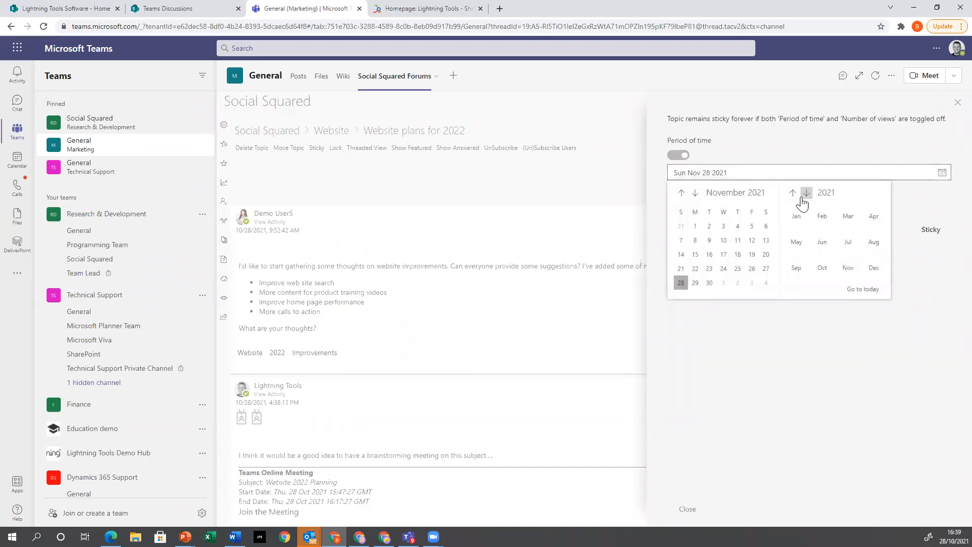
{"action": "left_click", "coordinate": [874, 268]}
{"action": "left_click", "coordinate": [748, 285]}
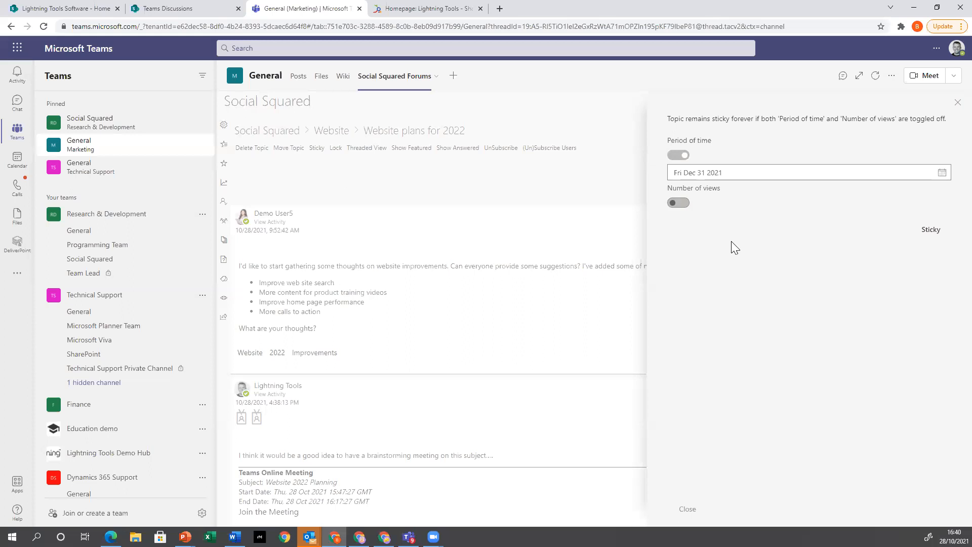
Step: Try the number-of-views condition, restore the period of time ending December 31, 2021, and make the topic sticky
{"action": "left_click", "coordinate": [678, 202]}
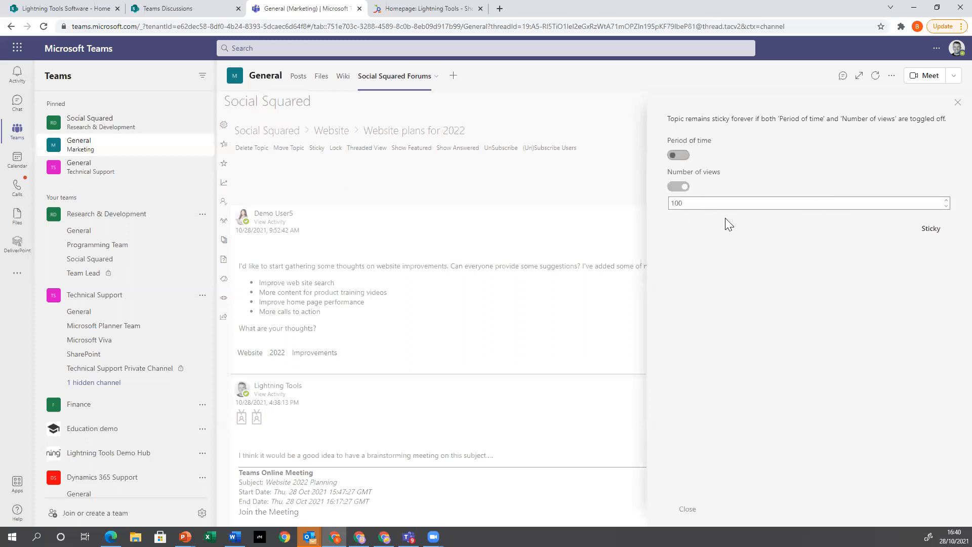
{"action": "left_click", "coordinate": [678, 155]}
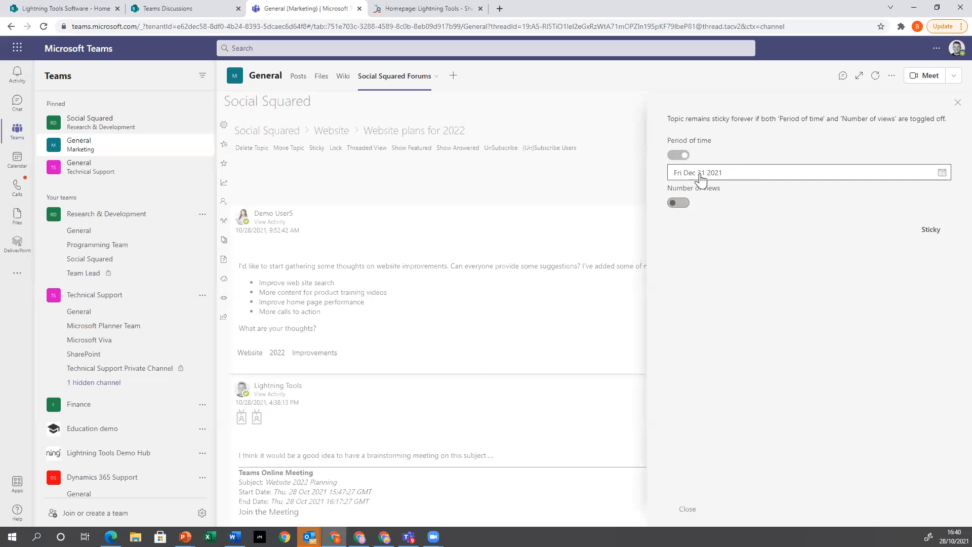
{"action": "left_click", "coordinate": [928, 231]}
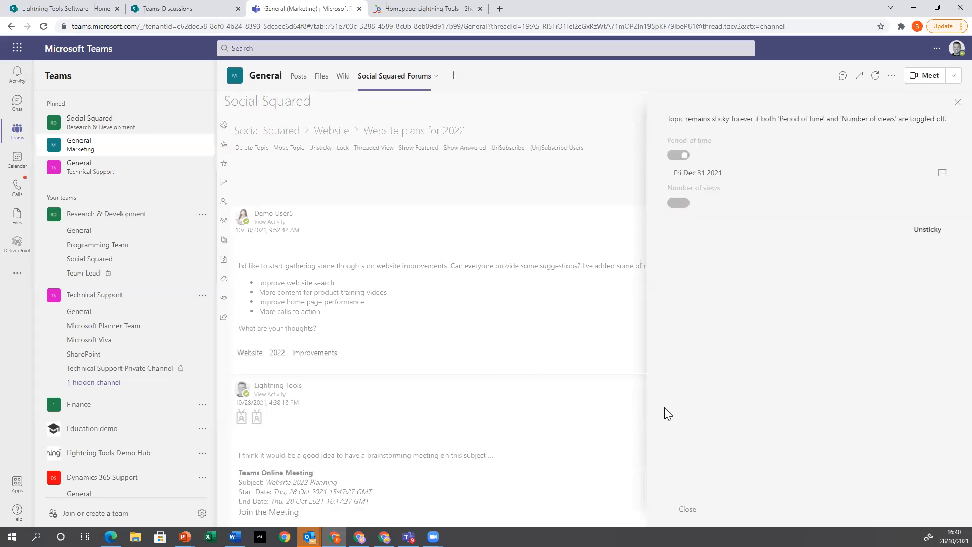
{"action": "left_click", "coordinate": [687, 510]}
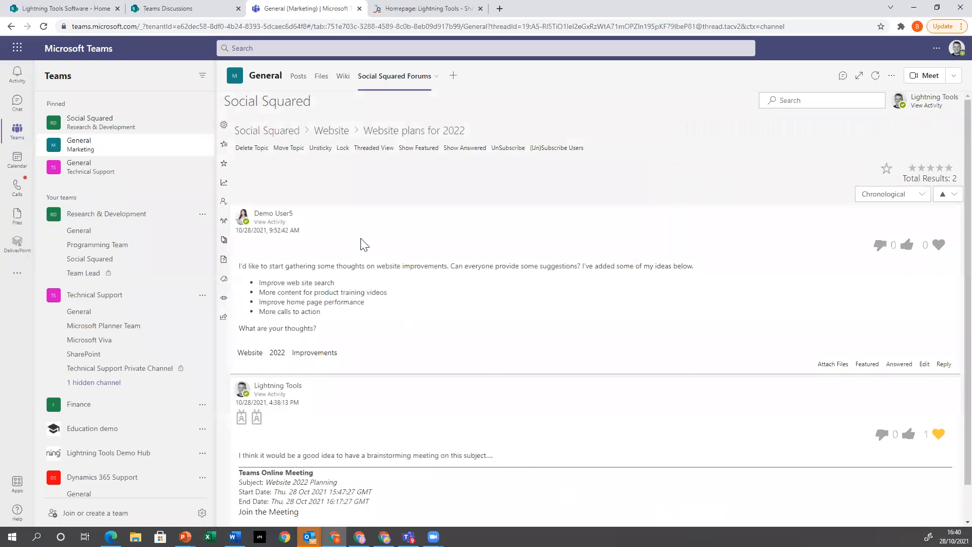
Step: Return to the Website forum, reload the page, and reopen the forum to check where the sticky topic is listed
{"action": "left_click", "coordinate": [336, 133]}
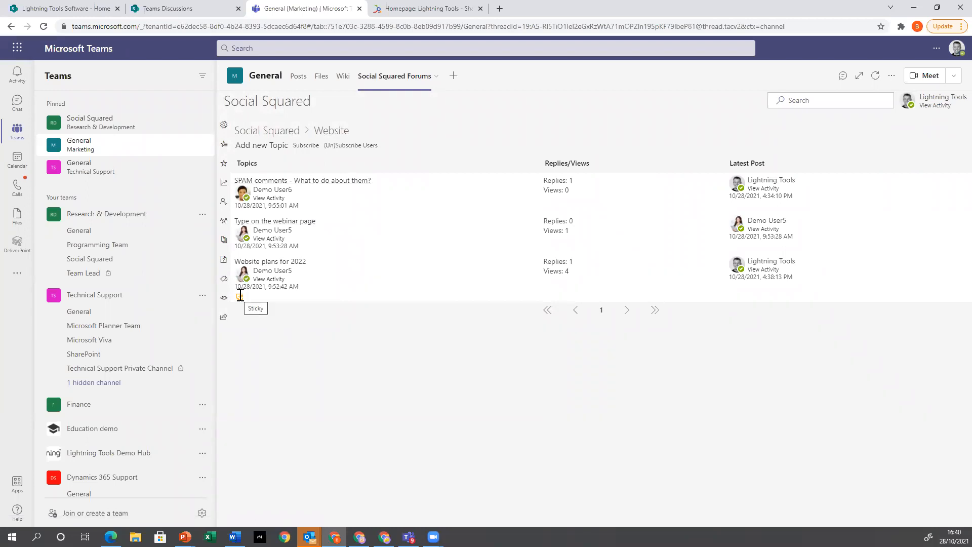
{"action": "right_click", "coordinate": [439, 322]}
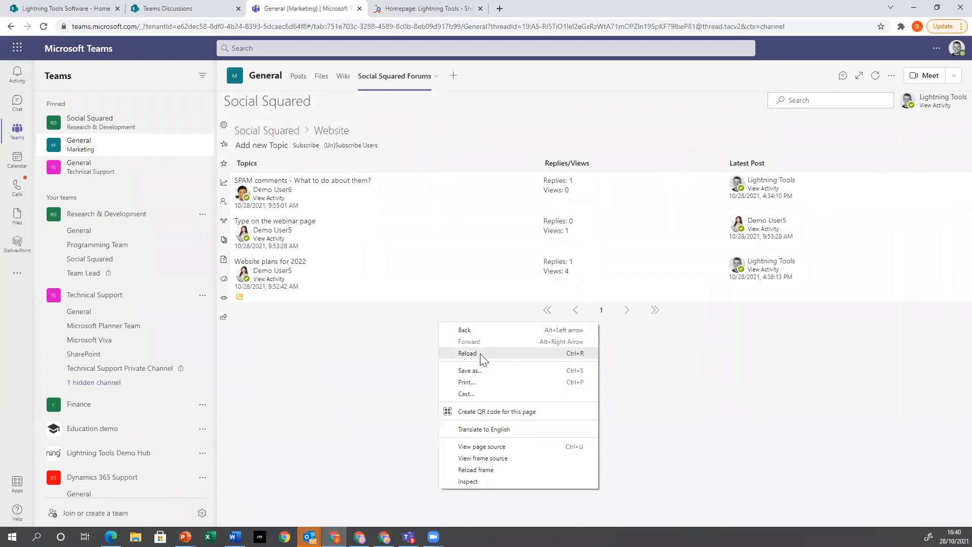
{"action": "left_click", "coordinate": [467, 353]}
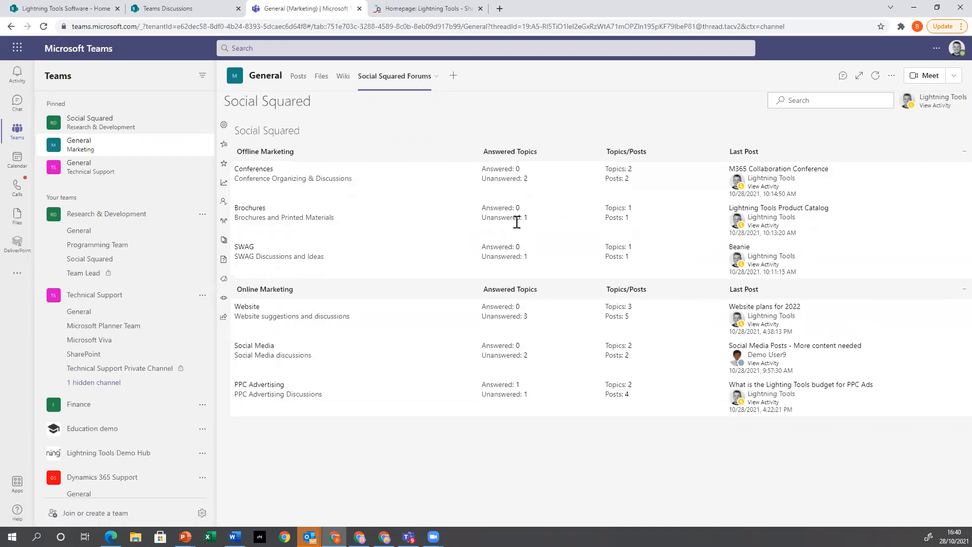
{"action": "left_click", "coordinate": [247, 307]}
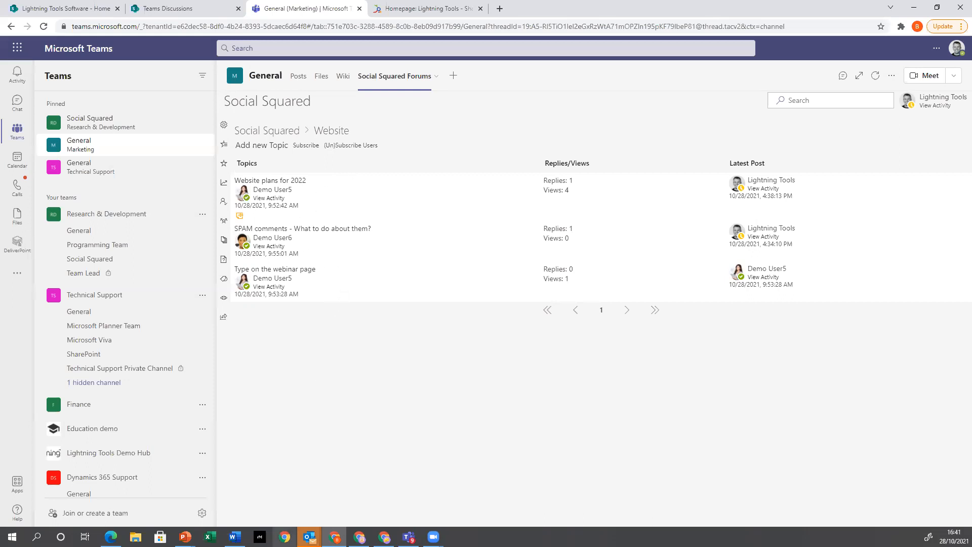
Step: Switch to the PowerPoint slide show to check the Social Squared 3.5.0.0 feature list, and return to Teams
{"action": "left_click", "coordinate": [185, 536]}
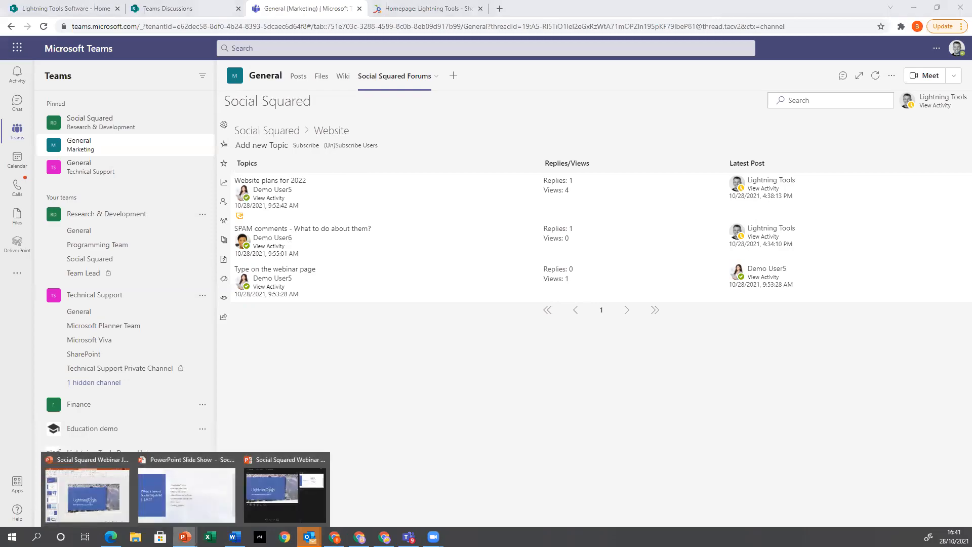
{"action": "left_click", "coordinate": [201, 496]}
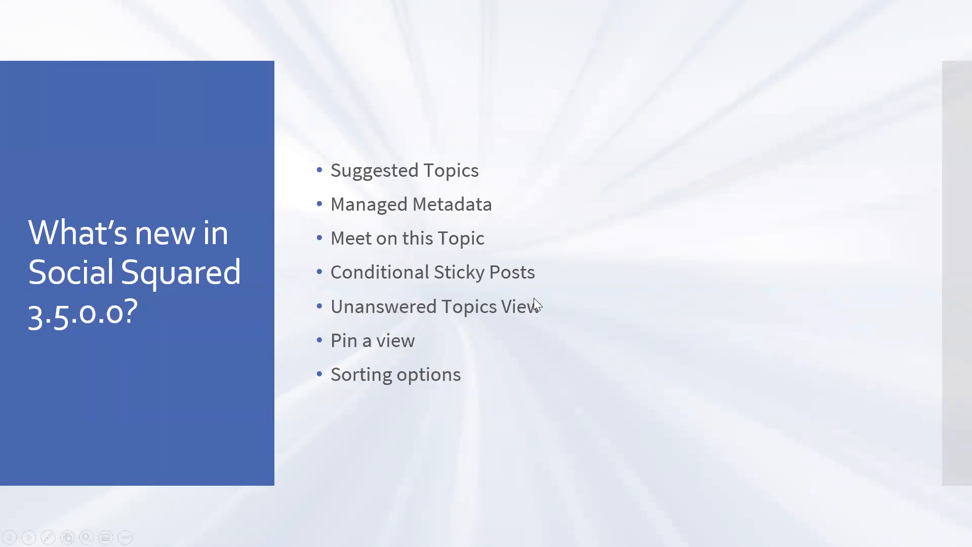
{"action": "key", "text": "alt+Tab"}
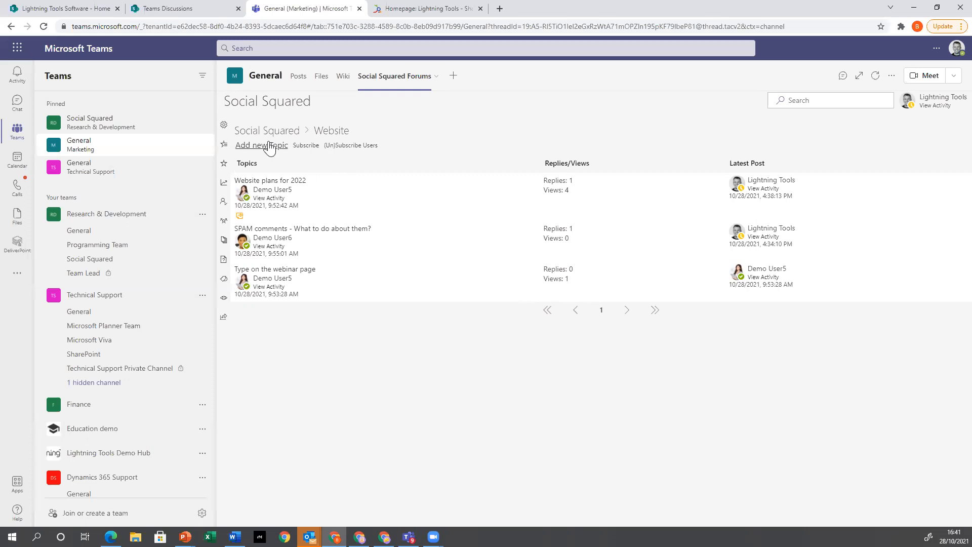
Step: Open the PPC Advertising forum from the Social Squared overview, and switch to the Unanswered Topics view
{"action": "left_click", "coordinate": [267, 130]}
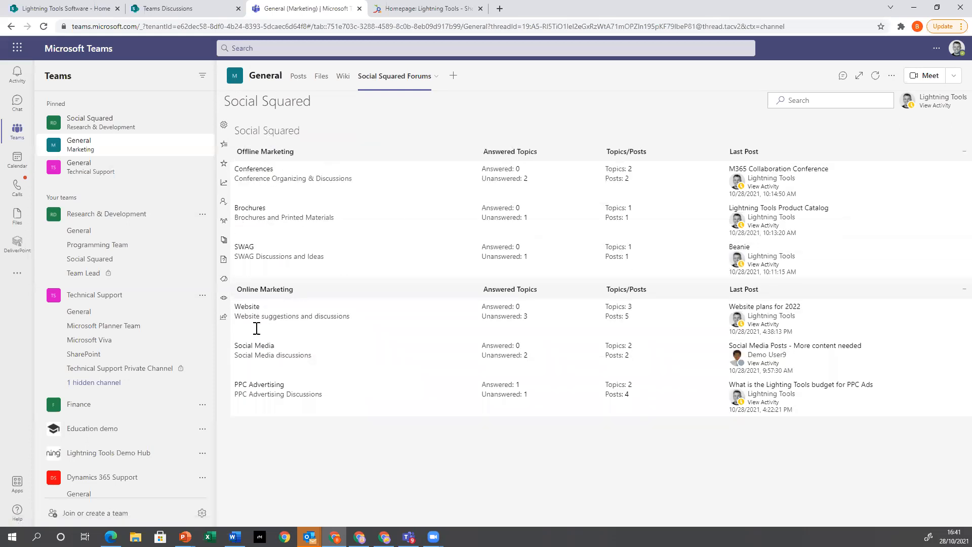
{"action": "left_click", "coordinate": [271, 385]}
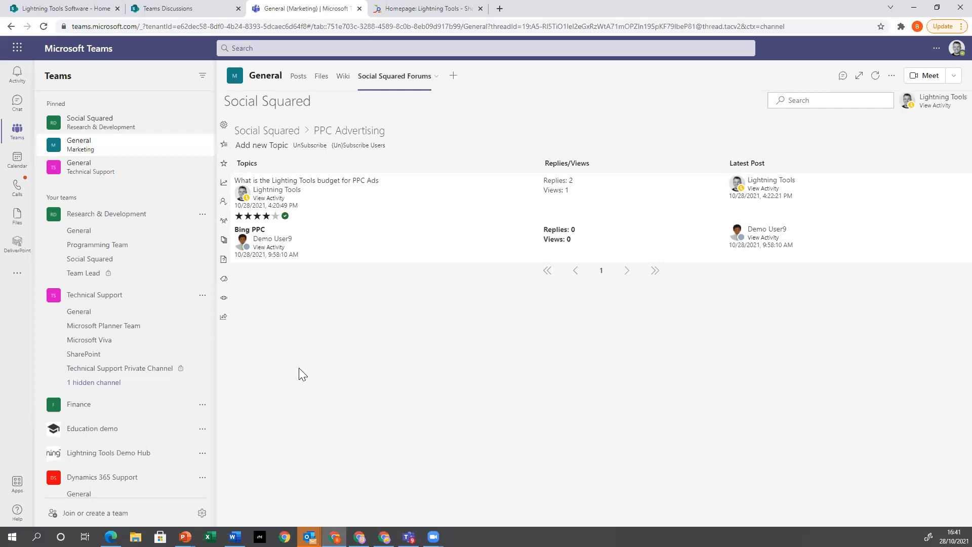
{"action": "left_click", "coordinate": [225, 265]}
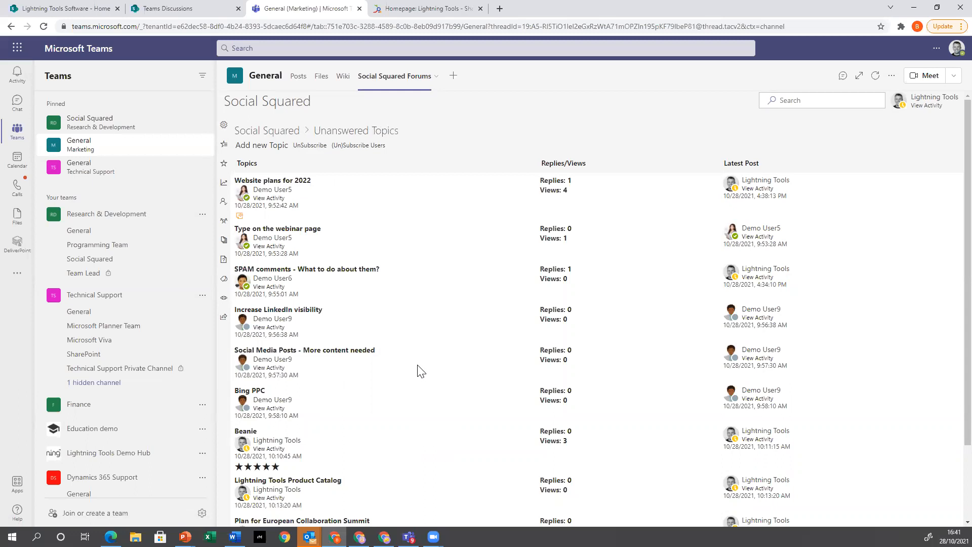
Step: In the "SPAM comments - What to do about them?" topic, mark the "I was going to ask that too!" reply as answered and return to the forum overview
{"action": "left_click", "coordinate": [256, 269]}
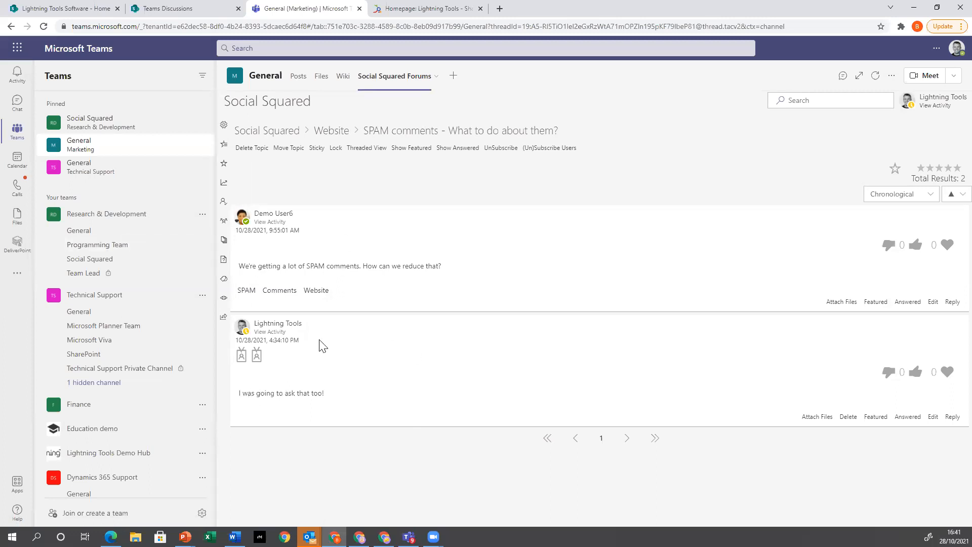
{"action": "left_click", "coordinate": [907, 416]}
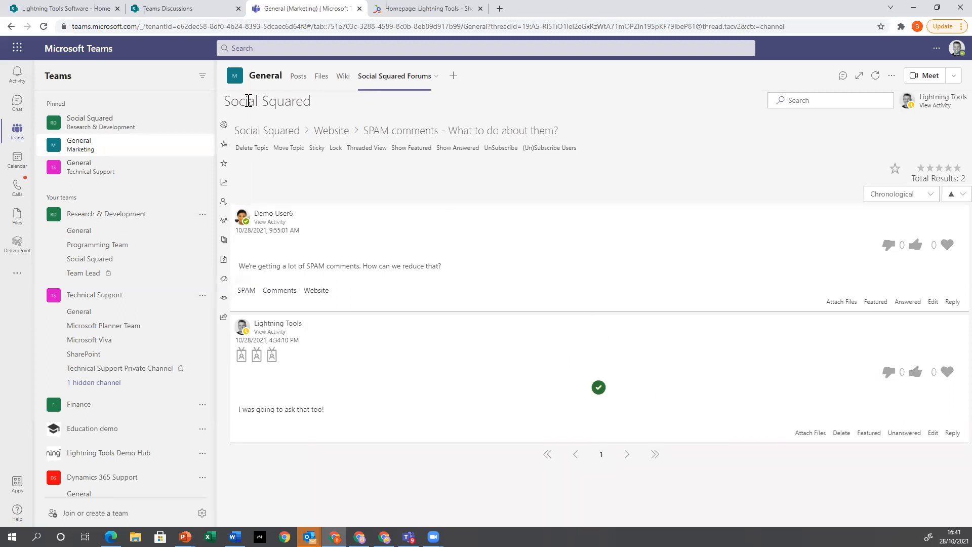
{"action": "left_click", "coordinate": [271, 133]}
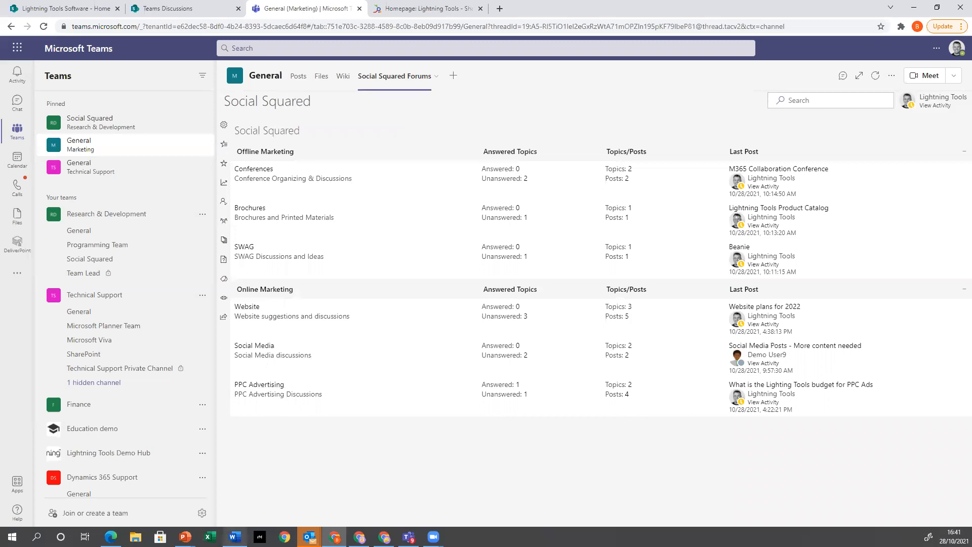
Step: Check the remaining items on the PowerPoint what's-new slide and switch back to Teams
{"action": "mouse_move", "coordinate": [184, 536]}
{"action": "left_click", "coordinate": [195, 497]}
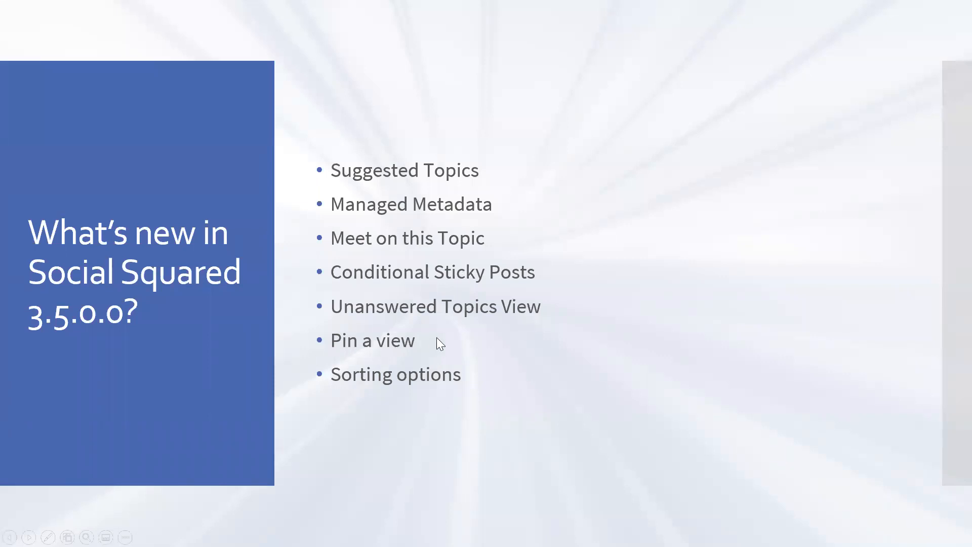
{"action": "key", "text": "alt+Tab"}
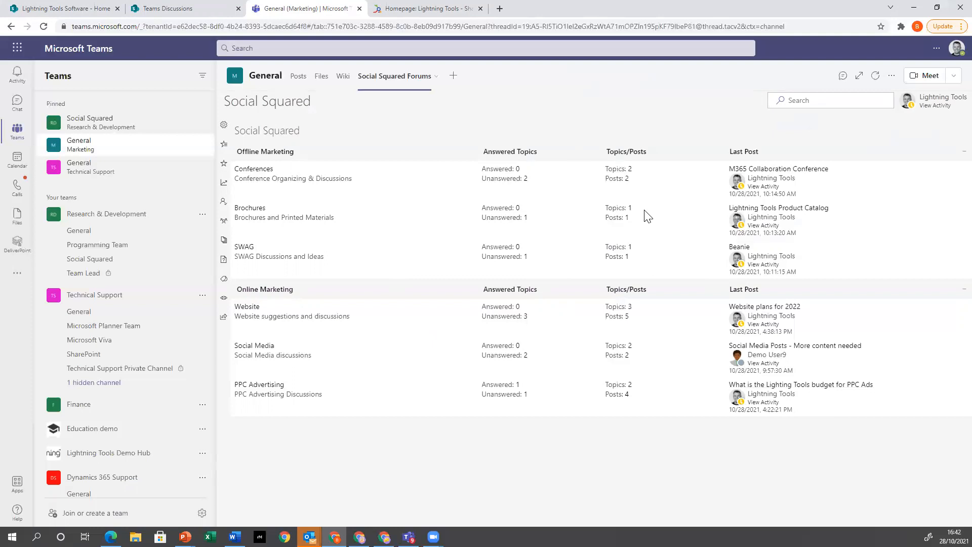
Step: Show the Recent Activities view, leave the Marketing channel, and reopen its Social Squared Forums to check which view loads
{"action": "left_click", "coordinate": [224, 183]}
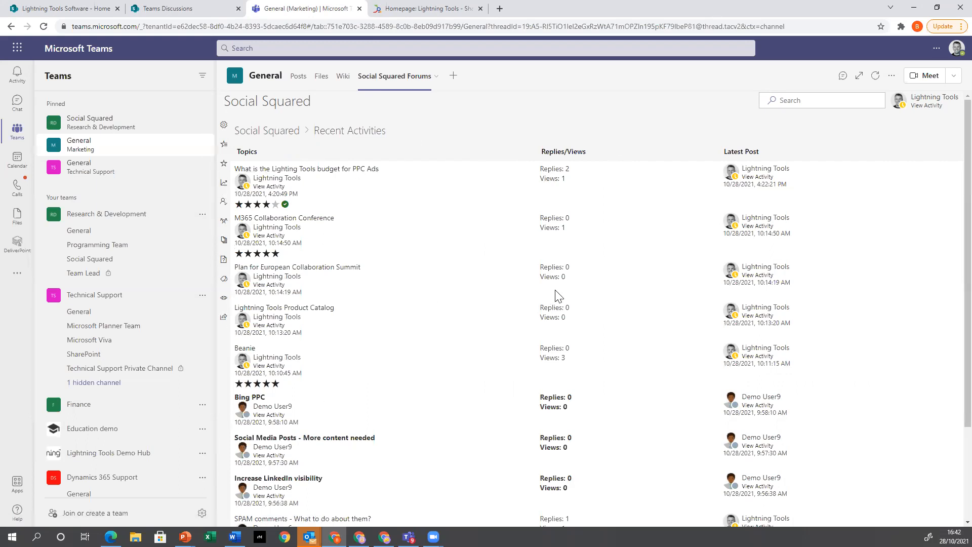
{"action": "left_click", "coordinate": [121, 127]}
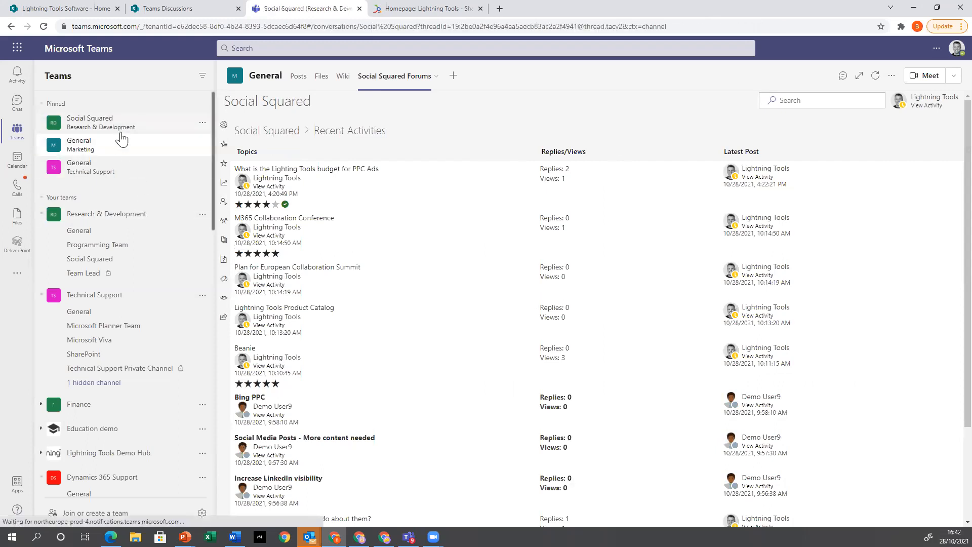
{"action": "left_click", "coordinate": [121, 148]}
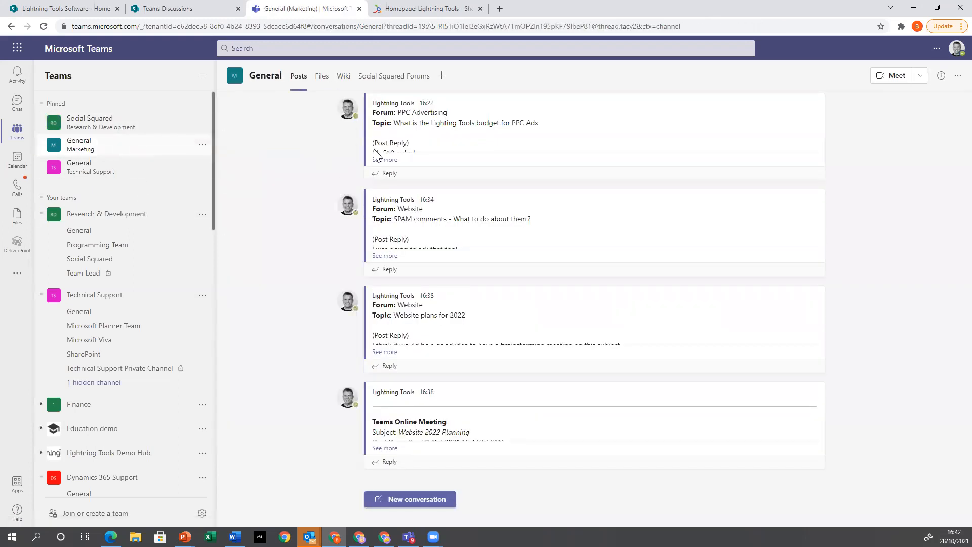
{"action": "left_click", "coordinate": [410, 78]}
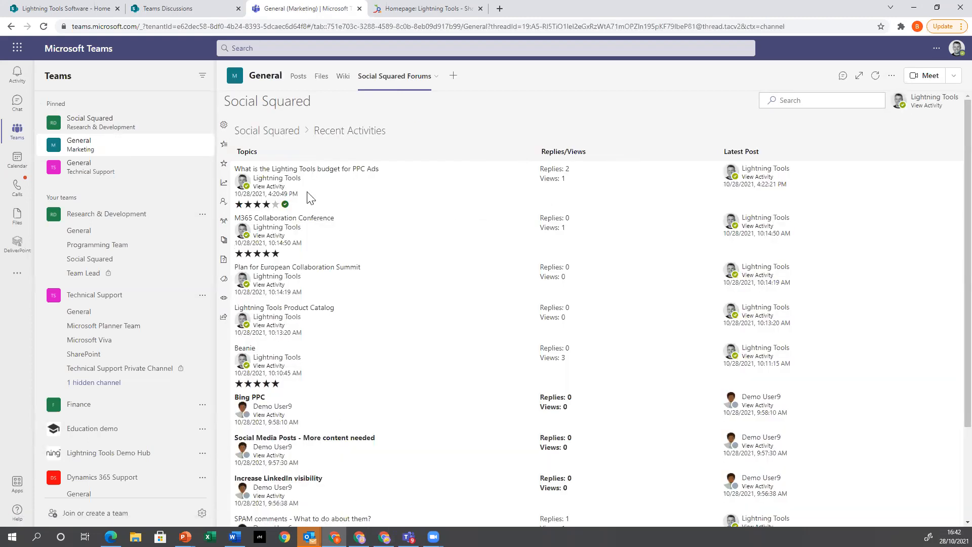
{"action": "scroll", "coordinate": [331, 271], "scroll_direction": "down", "scroll_amount": 3}
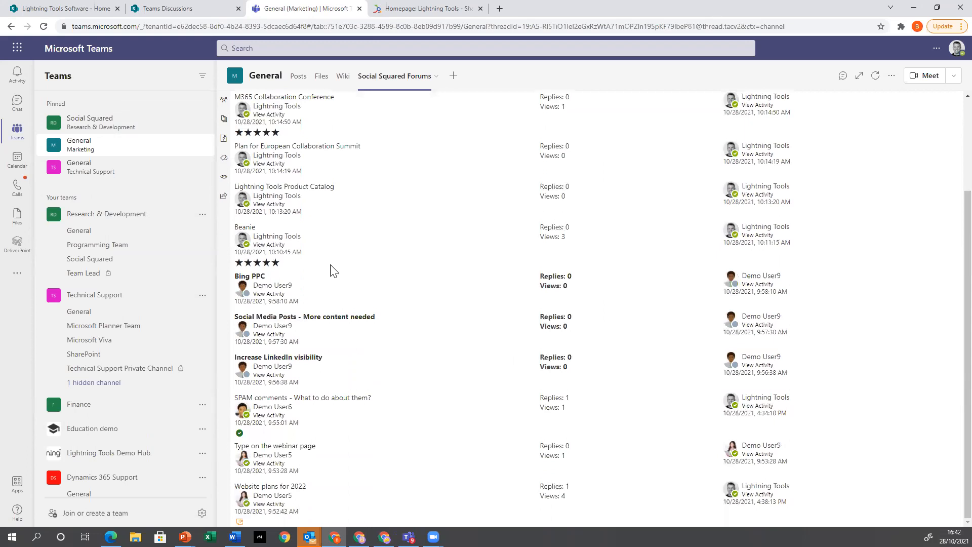
{"action": "scroll", "coordinate": [334, 284], "scroll_direction": "up", "scroll_amount": 3}
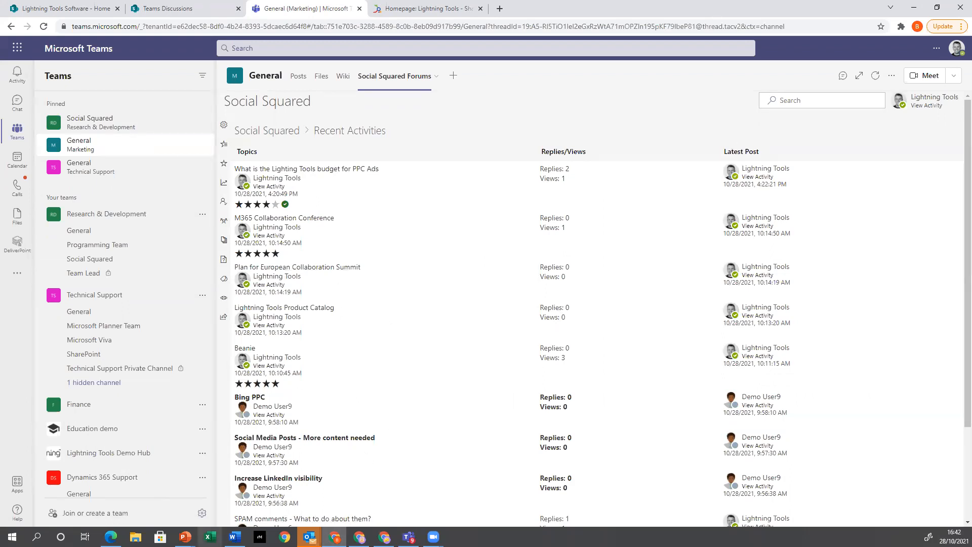
Step: Review the sorting options item on the PowerPoint feature slide and return to Teams
{"action": "mouse_move", "coordinate": [185, 537]}
{"action": "left_click", "coordinate": [229, 457]}
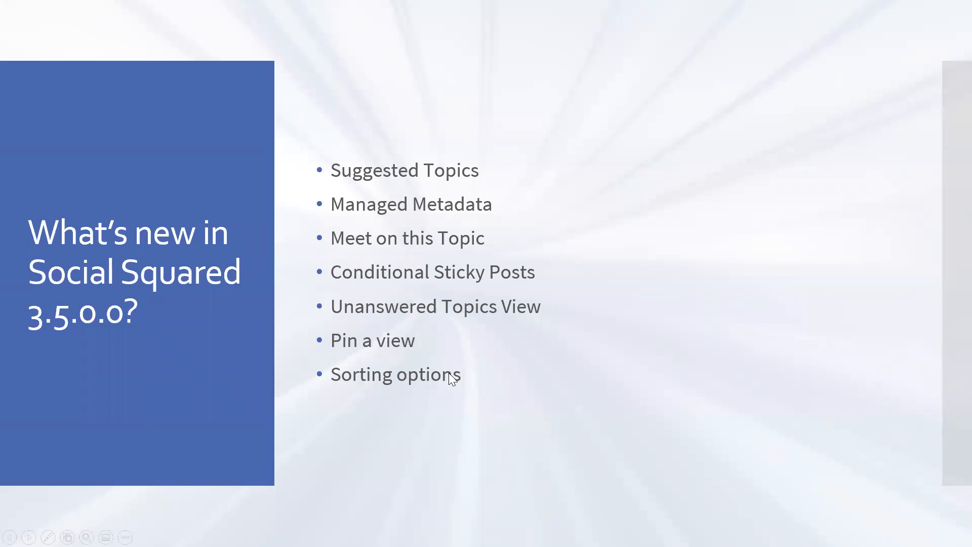
{"action": "key", "text": "alt+Tab"}
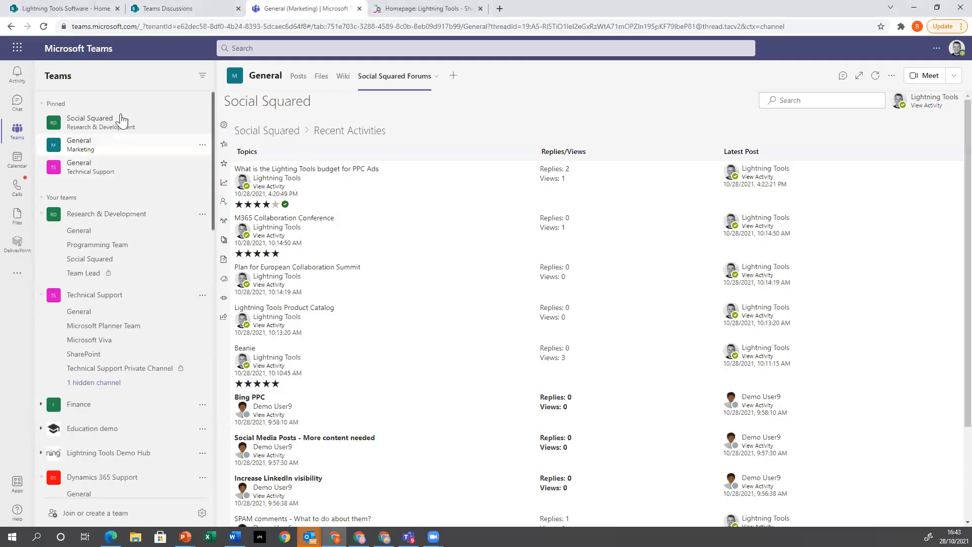
Step: In the Technical Support team's Team Channels forum, open "How Many channels can a Microsoft Team have?" and look through its replies
{"action": "left_click", "coordinate": [117, 172]}
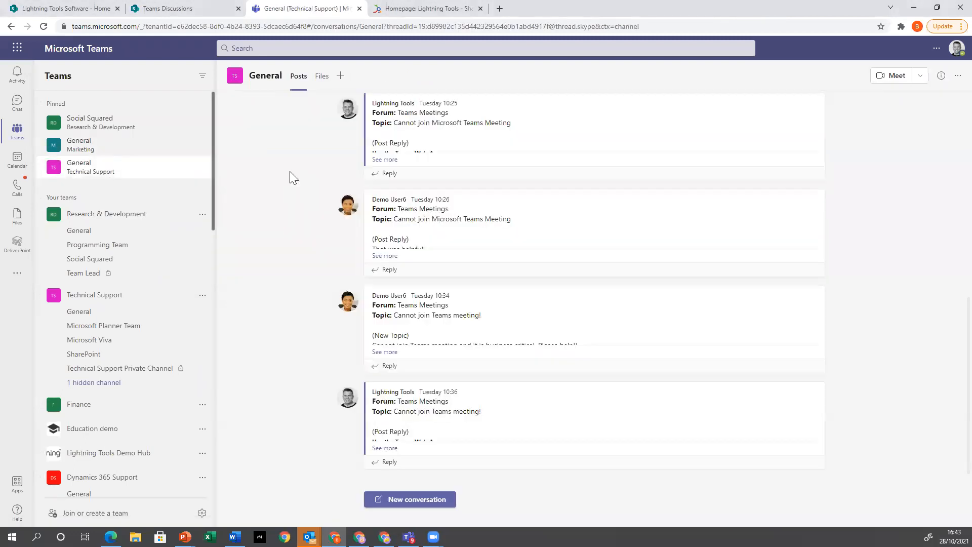
{"action": "left_click", "coordinate": [483, 77]}
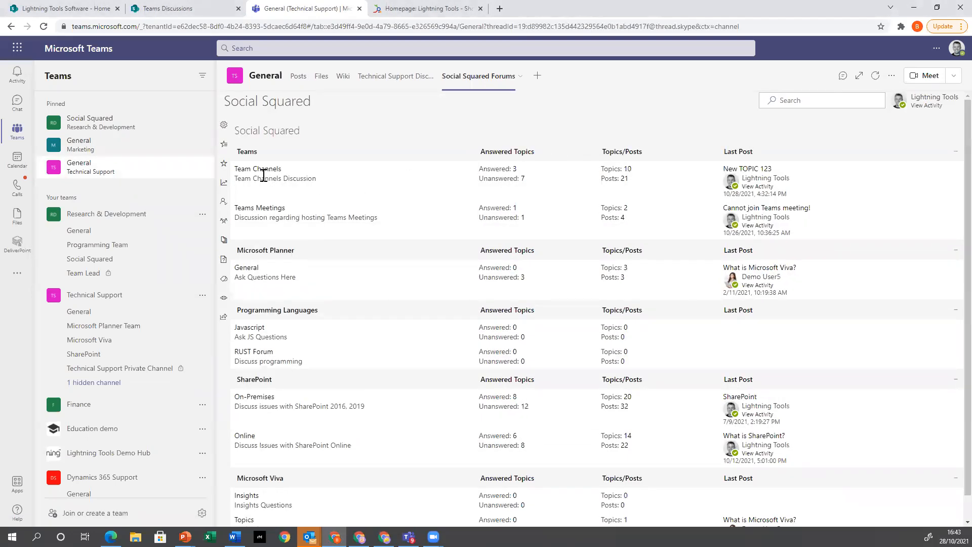
{"action": "left_click", "coordinate": [259, 169]}
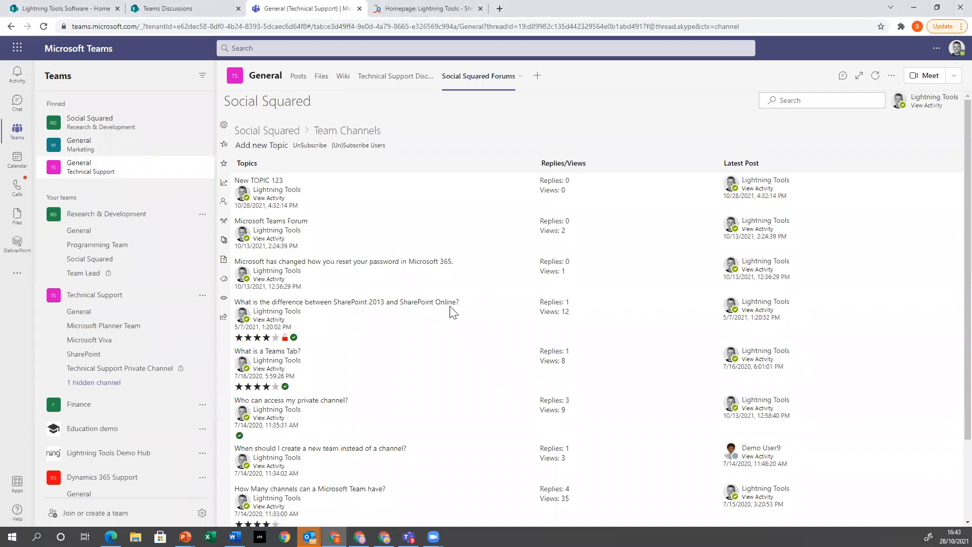
{"action": "scroll", "coordinate": [452, 311], "scroll_direction": "down", "scroll_amount": 2}
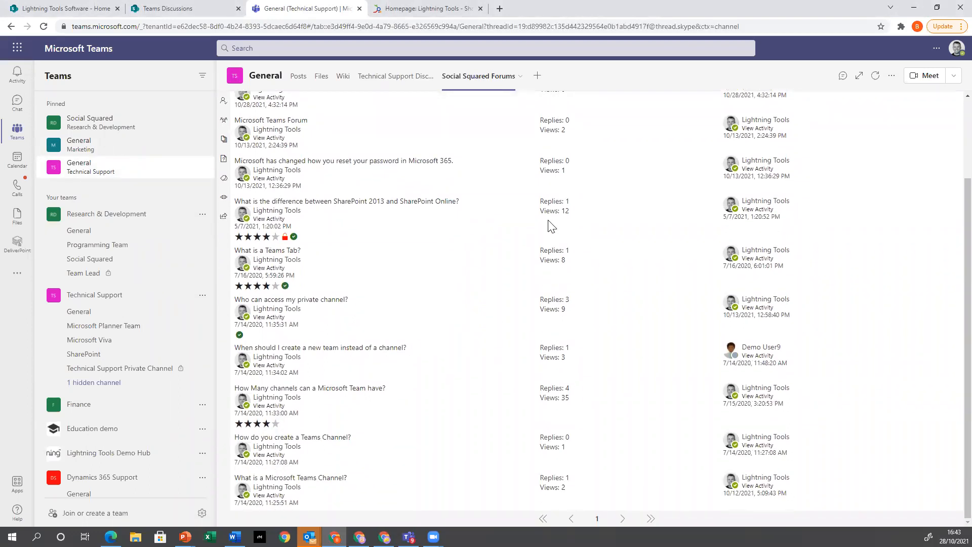
{"action": "left_click", "coordinate": [322, 388]}
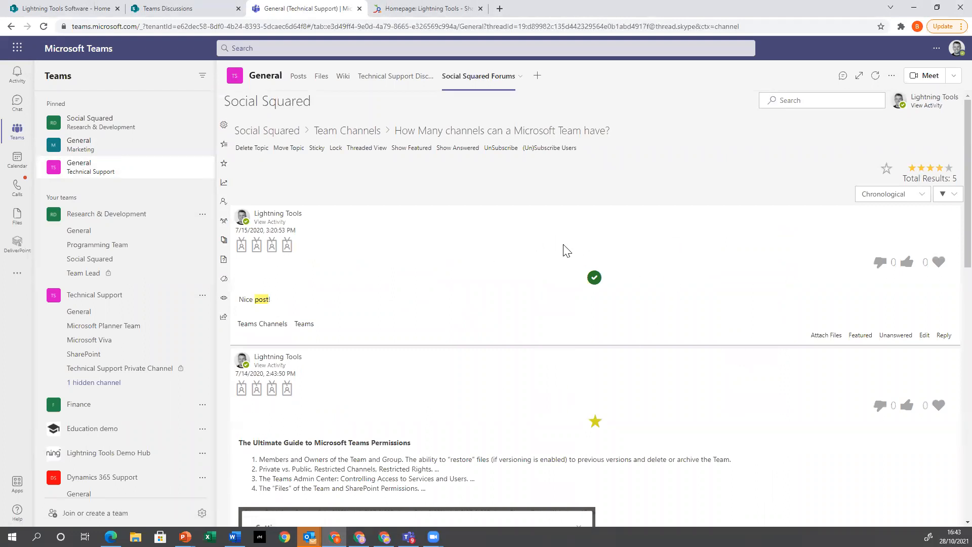
{"action": "scroll", "coordinate": [562, 251], "scroll_direction": "down", "scroll_amount": 5}
{"action": "scroll", "coordinate": [634, 232], "scroll_direction": "down", "scroll_amount": 8}
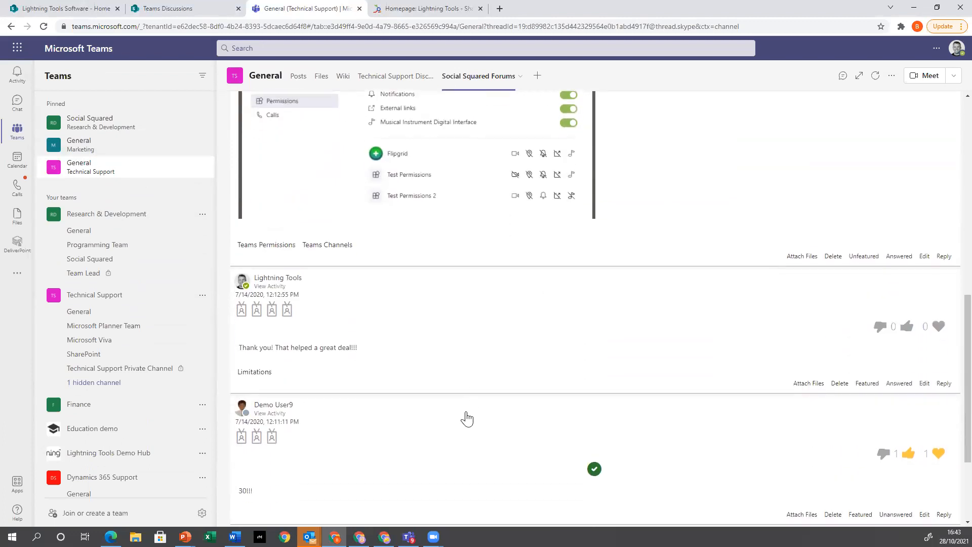
{"action": "scroll", "coordinate": [651, 232], "scroll_direction": "up", "scroll_amount": 13}
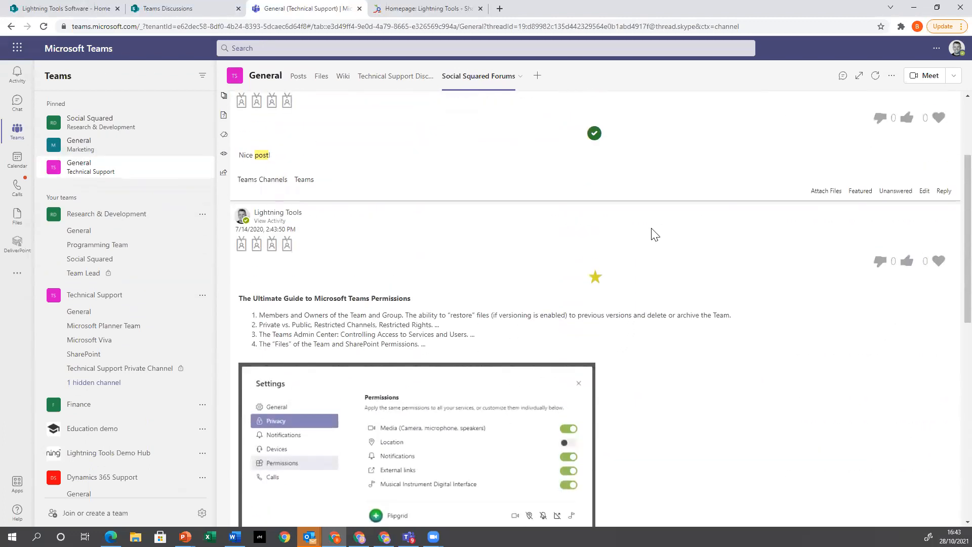
Step: Sort the topic's posts by Answered instead of chronologically, and review the resulting order
{"action": "left_click", "coordinate": [897, 195]}
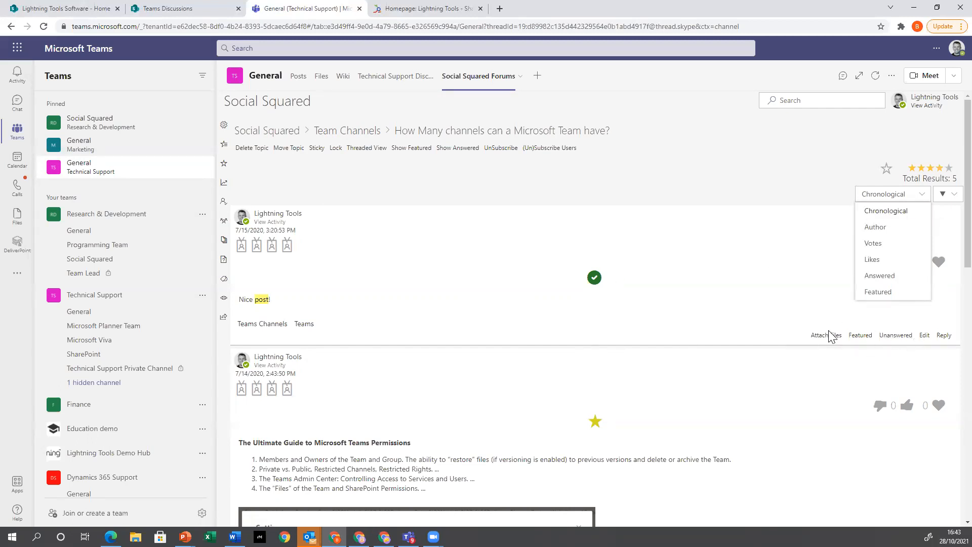
{"action": "scroll", "coordinate": [830, 336], "scroll_direction": "down", "scroll_amount": 9}
{"action": "scroll", "coordinate": [798, 314], "scroll_direction": "up", "scroll_amount": 9}
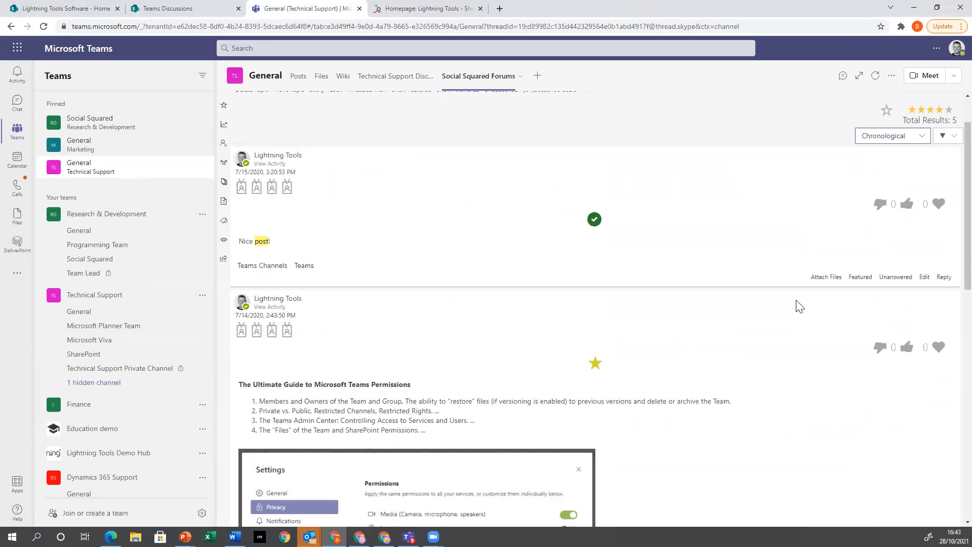
{"action": "left_click", "coordinate": [883, 196]}
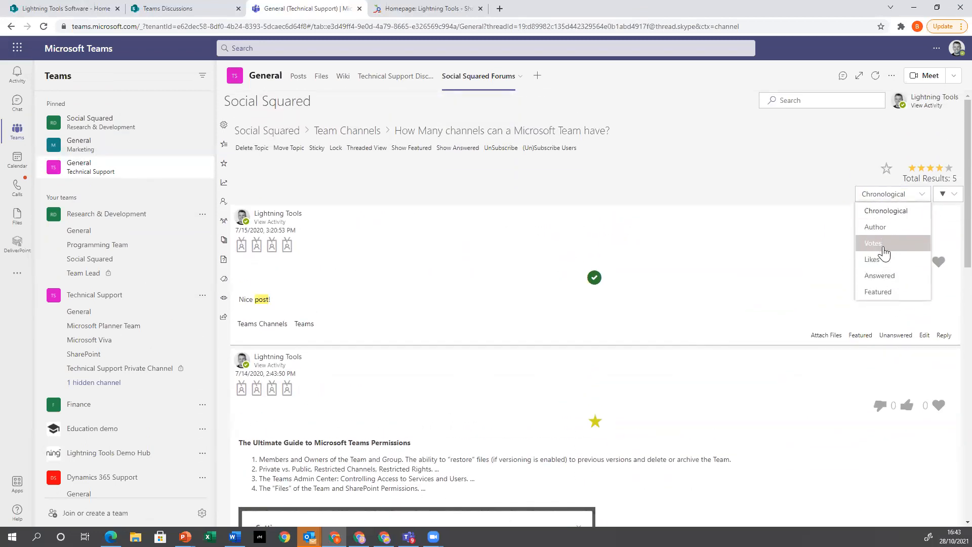
{"action": "left_click", "coordinate": [883, 276]}
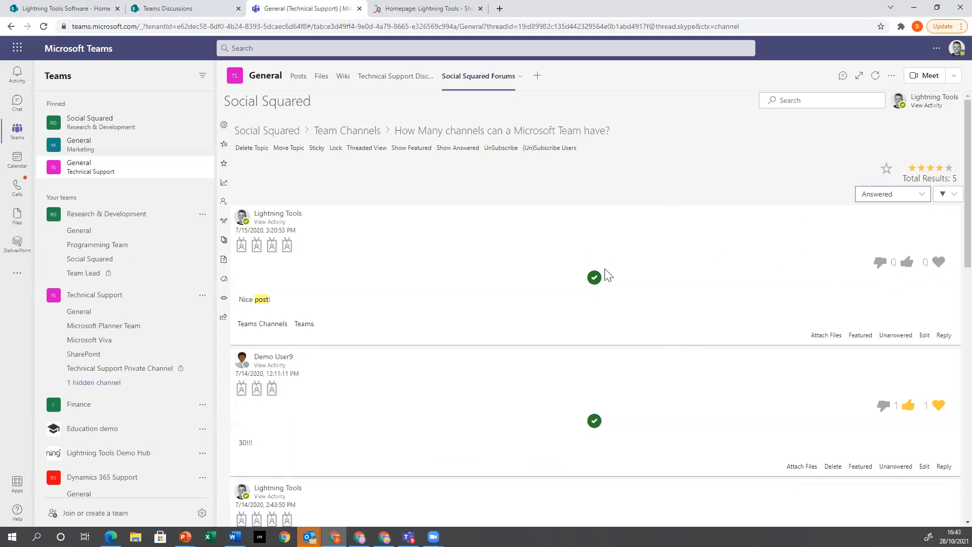
{"action": "scroll", "coordinate": [616, 351], "scroll_direction": "down", "scroll_amount": 10}
{"action": "scroll", "coordinate": [622, 341], "scroll_direction": "down", "scroll_amount": 1}
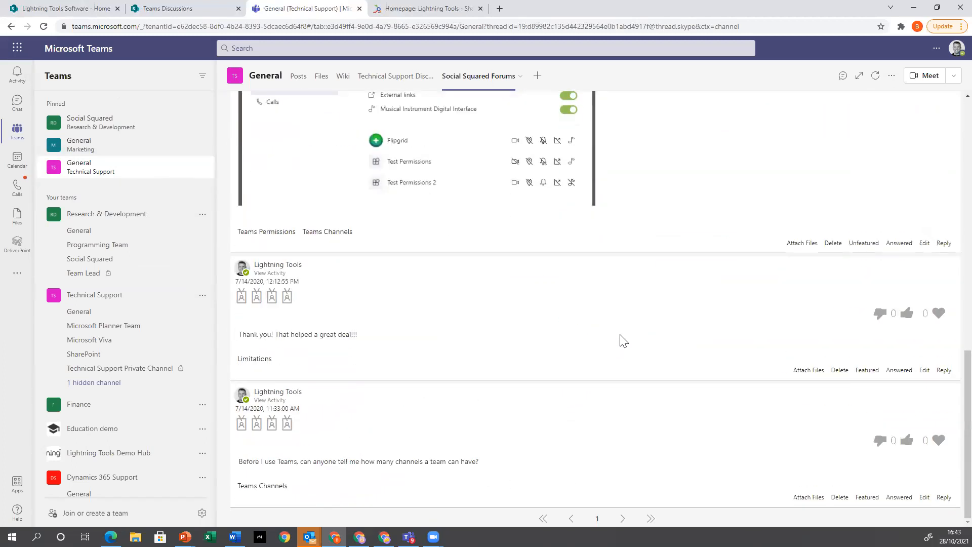
{"action": "scroll", "coordinate": [569, 397], "scroll_direction": "up", "scroll_amount": 10}
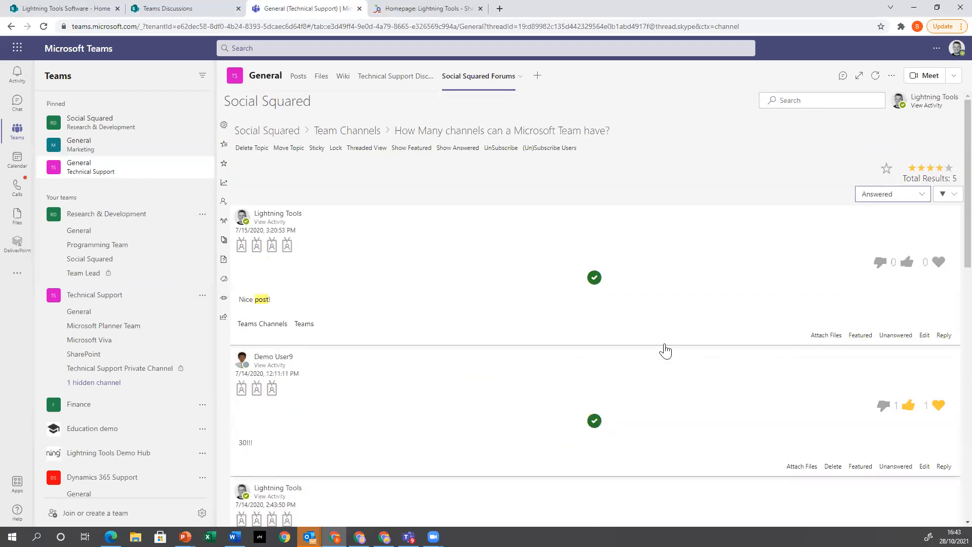
Step: Remove the thumbs-up vote from the "30!!!" reply and give it again
{"action": "left_click", "coordinate": [890, 195]}
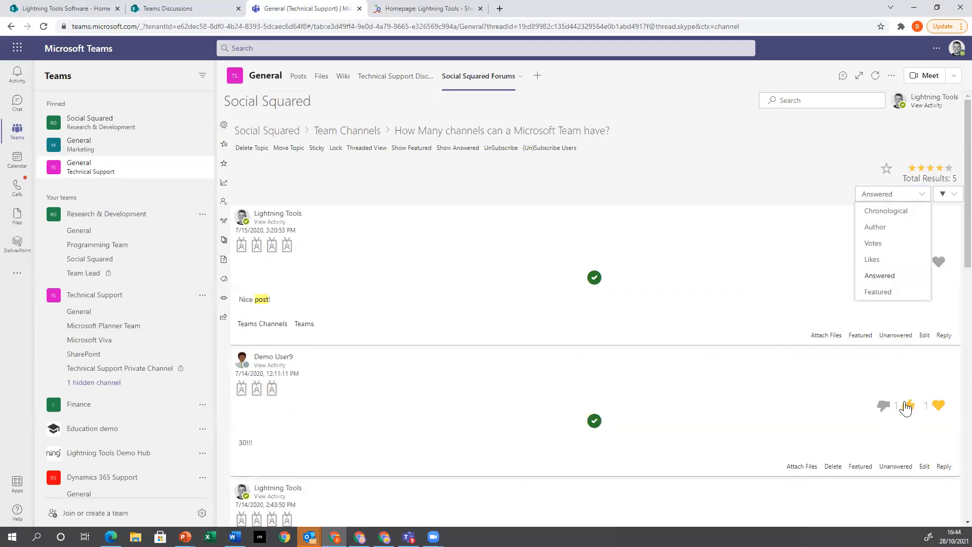
{"action": "left_click", "coordinate": [907, 405]}
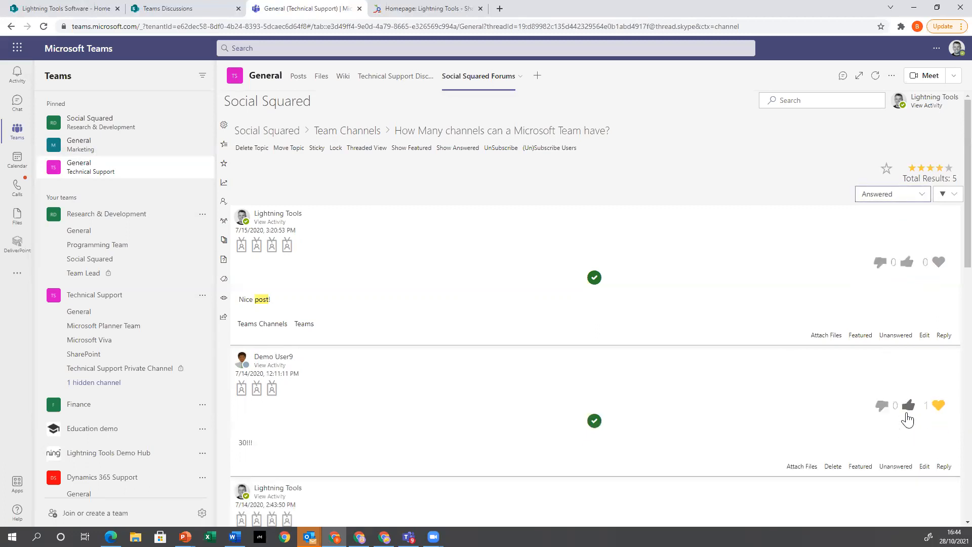
{"action": "left_click", "coordinate": [907, 405]}
Step: Sort the topic's posts by Votes, then return to the Social Squared forum overview
{"action": "left_click", "coordinate": [881, 193]}
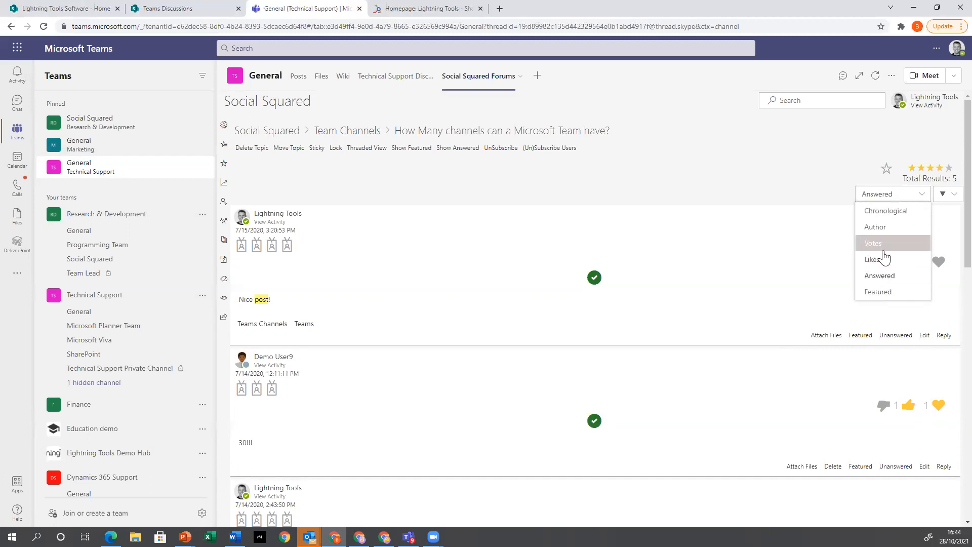
{"action": "left_click", "coordinate": [879, 241]}
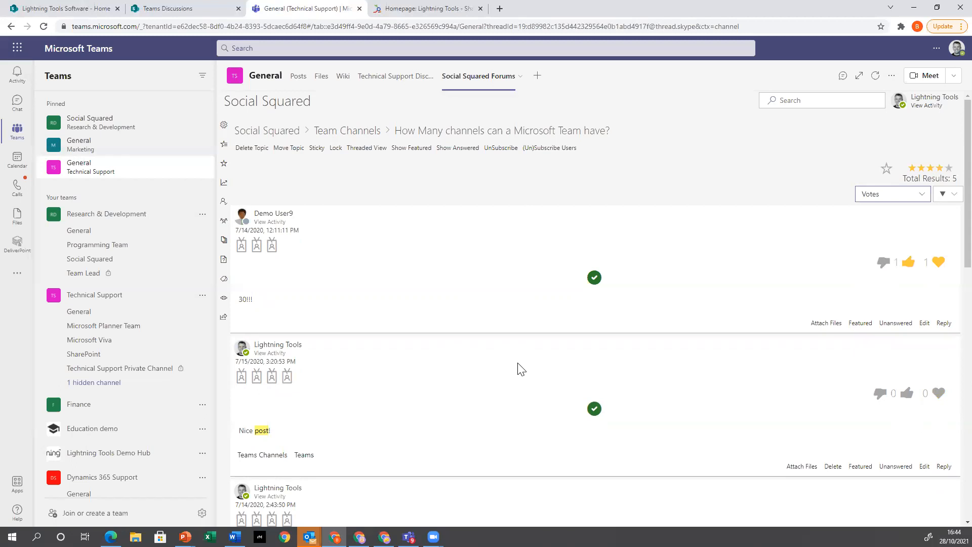
{"action": "mouse_move", "coordinate": [543, 222]}
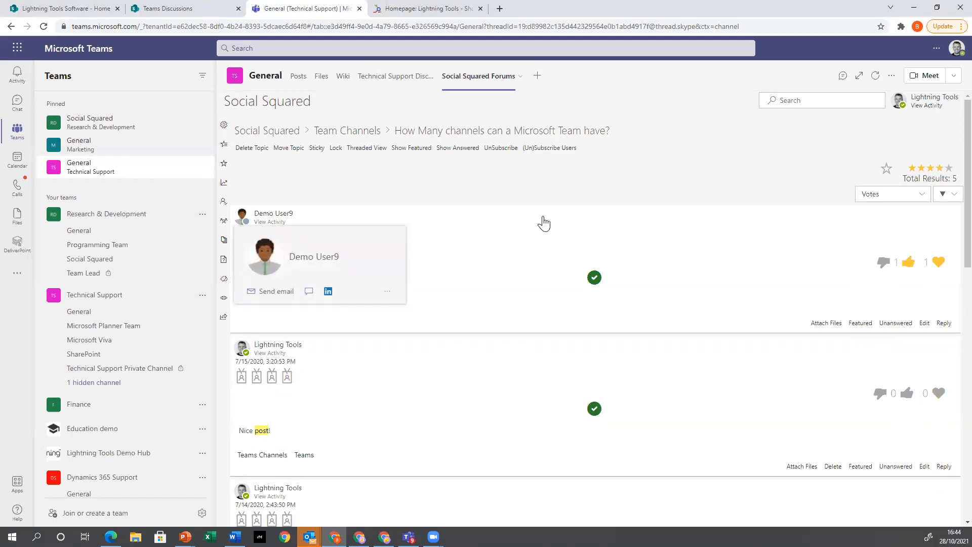
{"action": "left_click", "coordinate": [264, 132]}
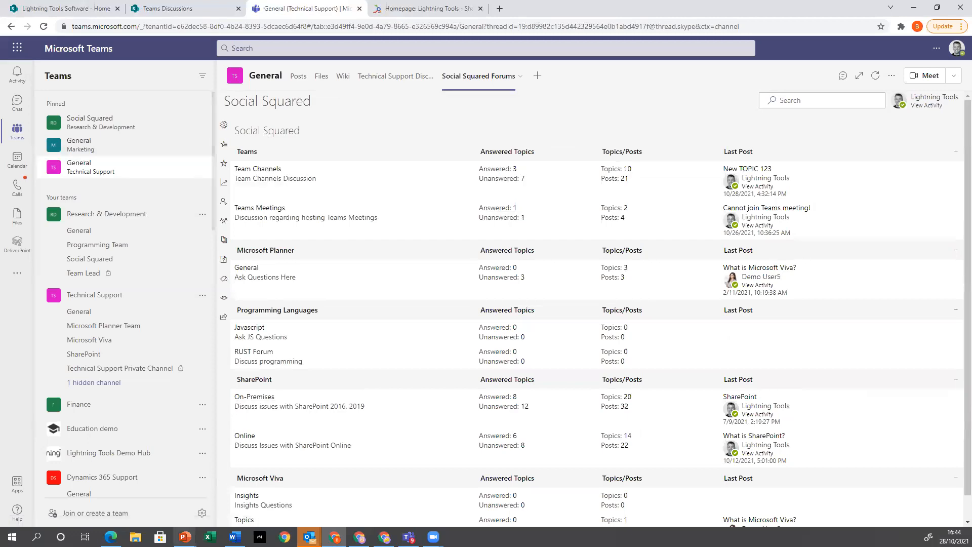
Step: Review the Social Squared 3.5.0.0 feature list on the PowerPoint slide and return to Teams
{"action": "mouse_move", "coordinate": [185, 535]}
{"action": "left_click", "coordinate": [186, 503]}
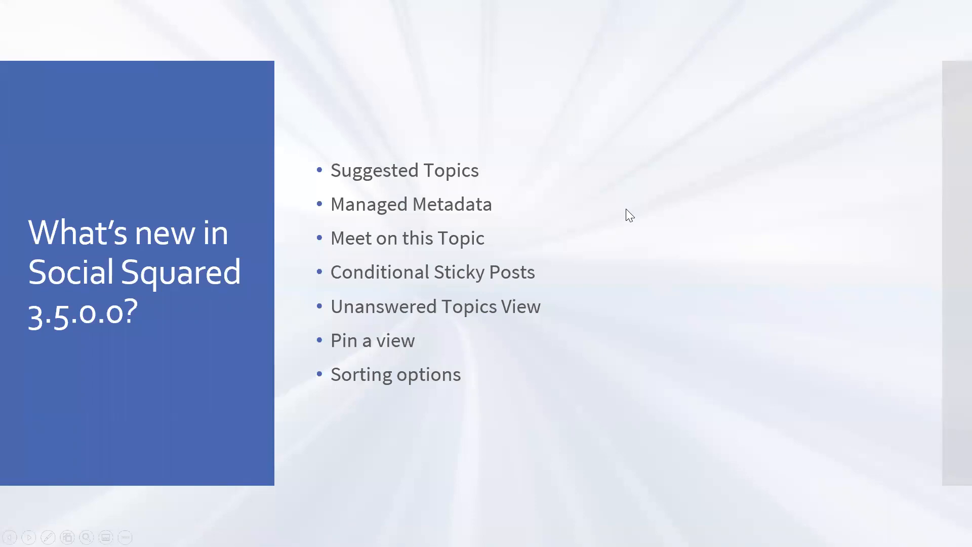
{"action": "key", "text": "alt+Tab"}
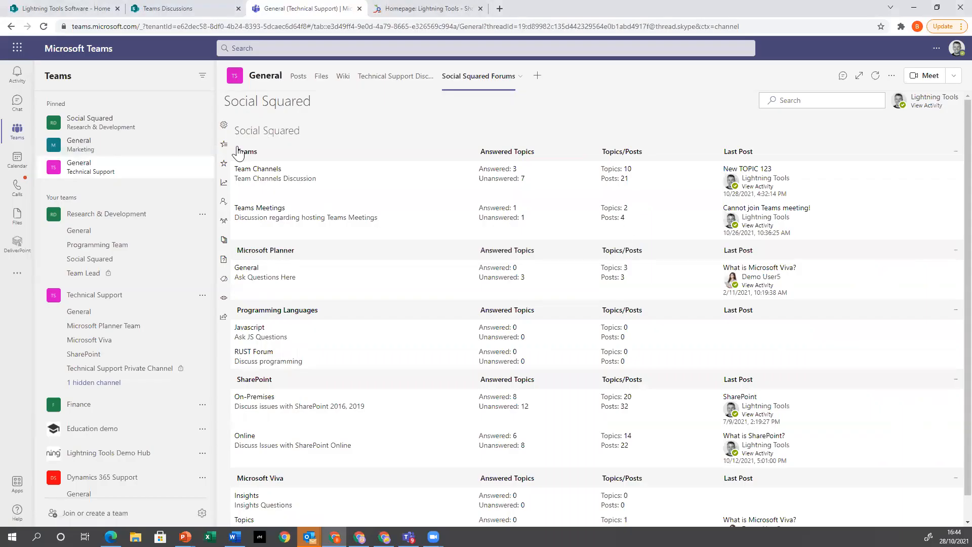
Step: Subscribe to the "Microsoft Teams Forum" topic in the Team Channels forum and return to the forum's topic list
{"action": "left_click", "coordinate": [269, 173]}
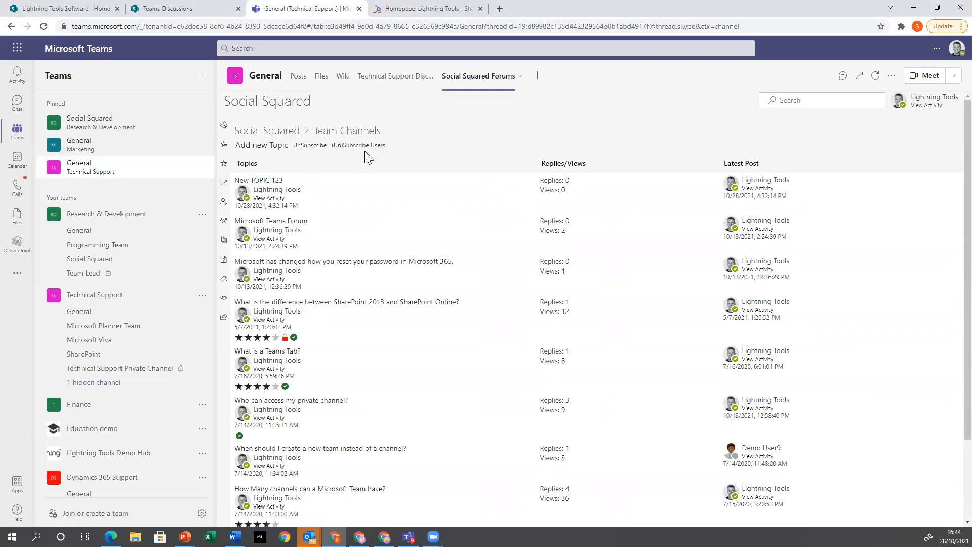
{"action": "left_click", "coordinate": [288, 222]}
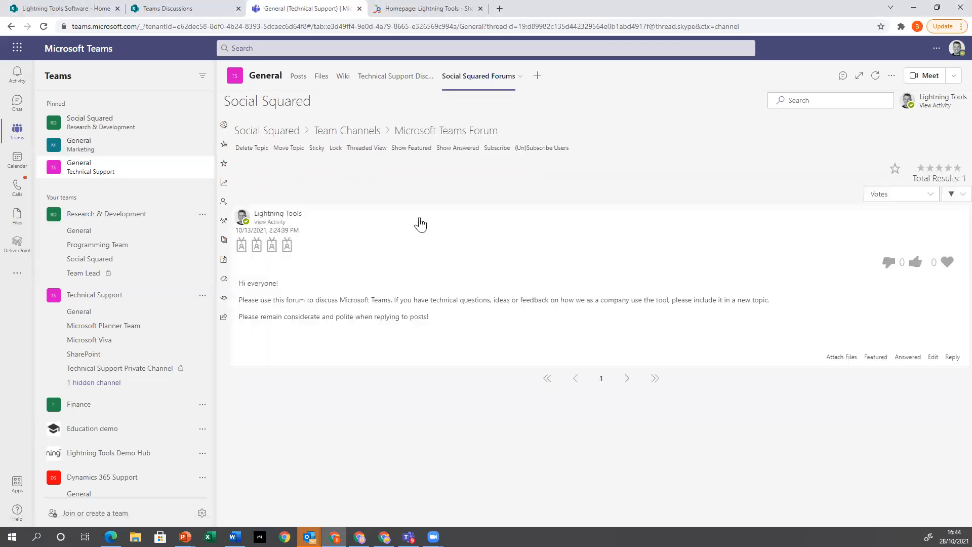
{"action": "left_click", "coordinate": [495, 152]}
{"action": "left_click", "coordinate": [356, 132]}
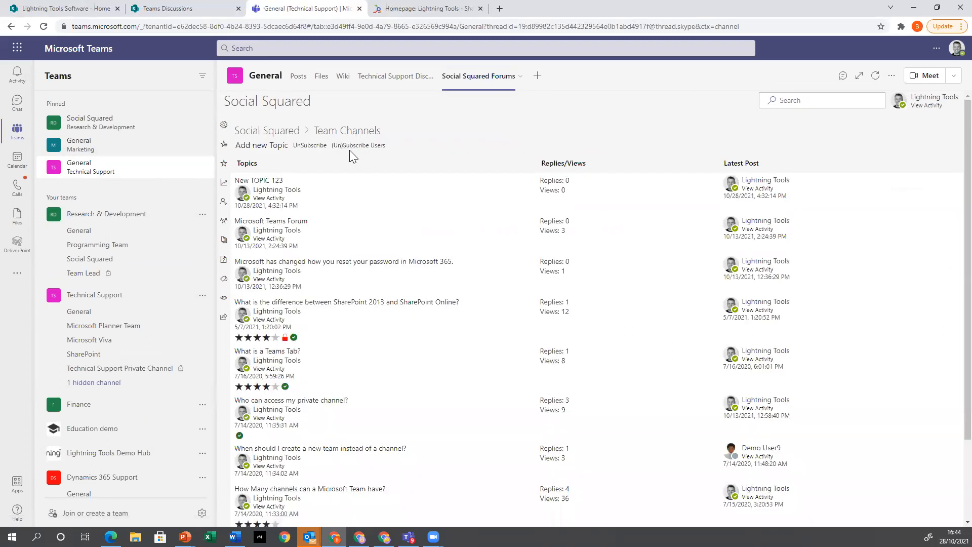
Step: Subscribe Demo User12 to the Team Channels forum by finding the account with the site user picker
{"action": "left_click", "coordinate": [361, 147]}
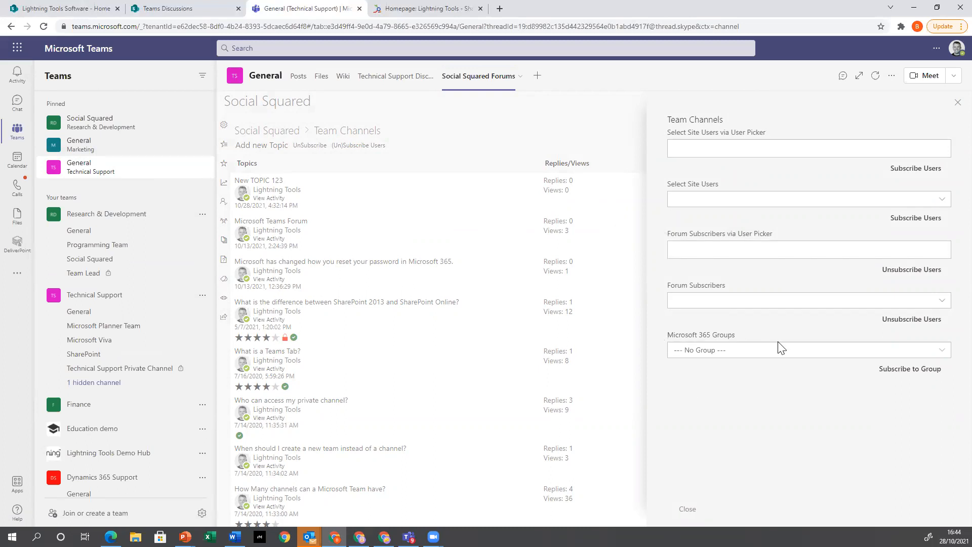
{"action": "left_click", "coordinate": [746, 148]}
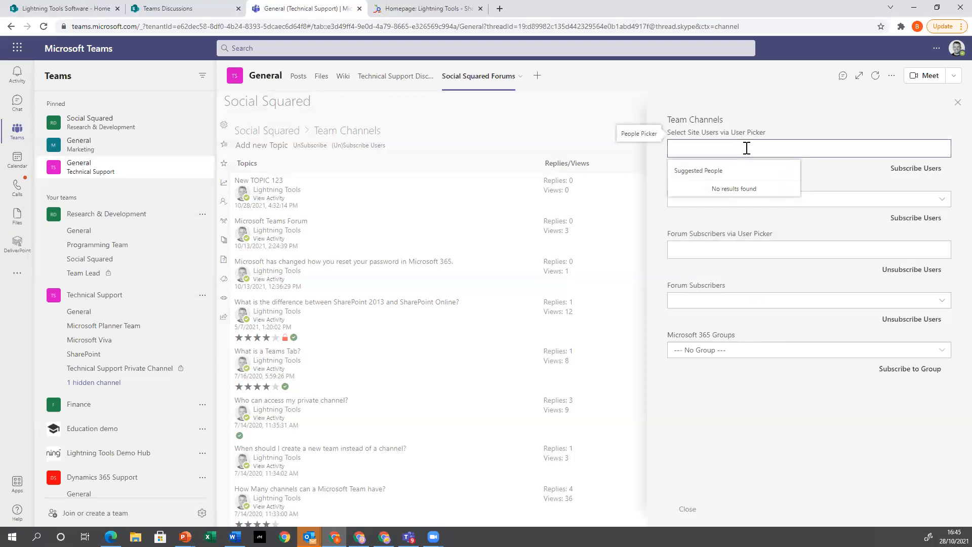
{"action": "type", "text": "demo user"}
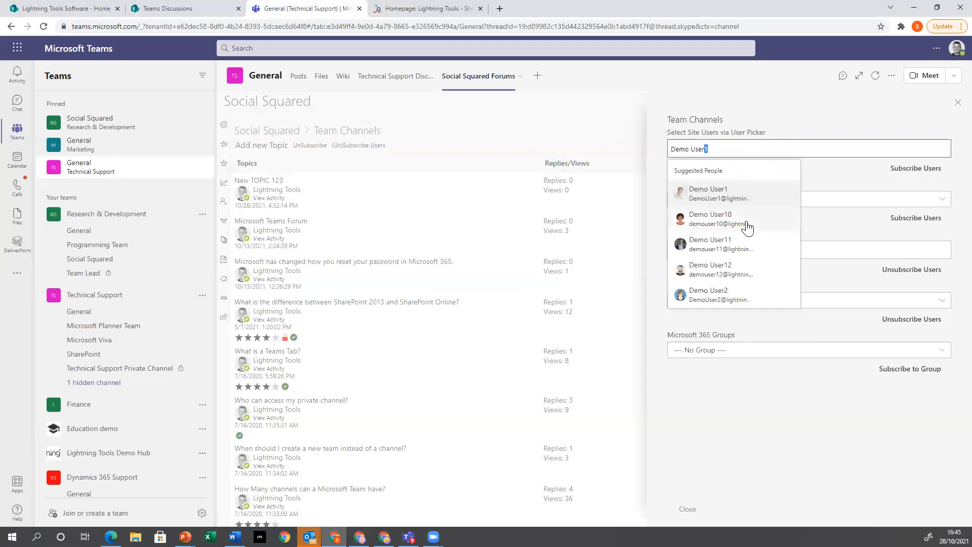
{"action": "left_click", "coordinate": [746, 219]}
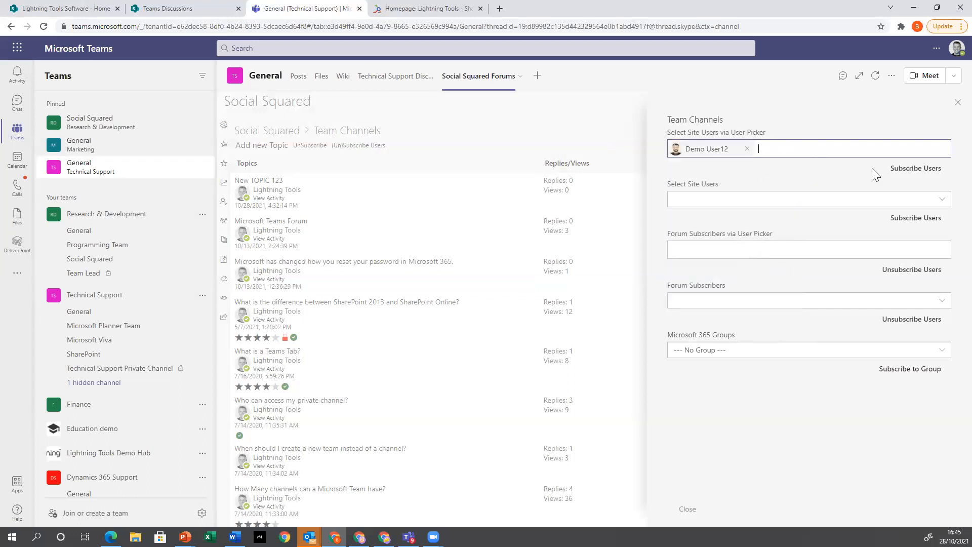
{"action": "left_click", "coordinate": [906, 169]}
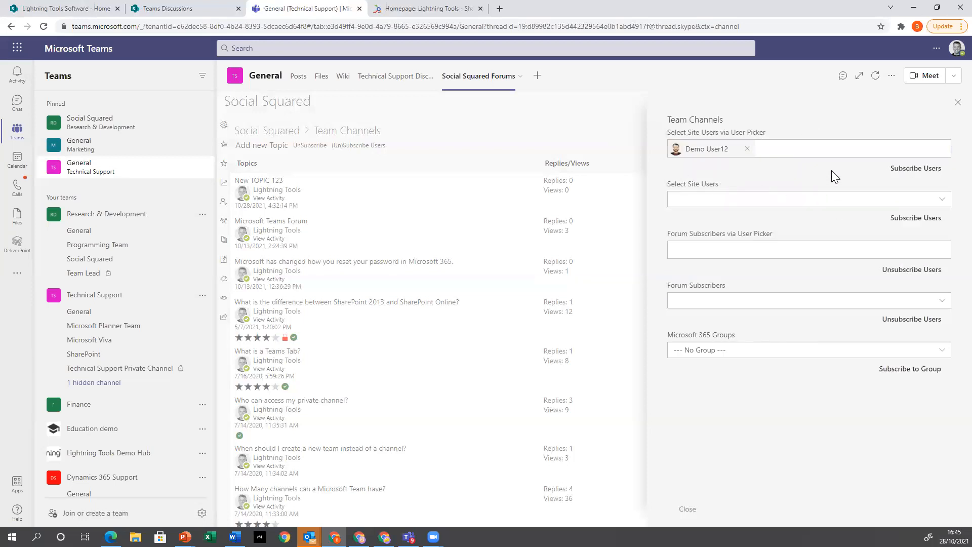
Step: Look through the selectable site users for the forum subscription without choosing any, and close the subscription settings
{"action": "left_click", "coordinate": [886, 200]}
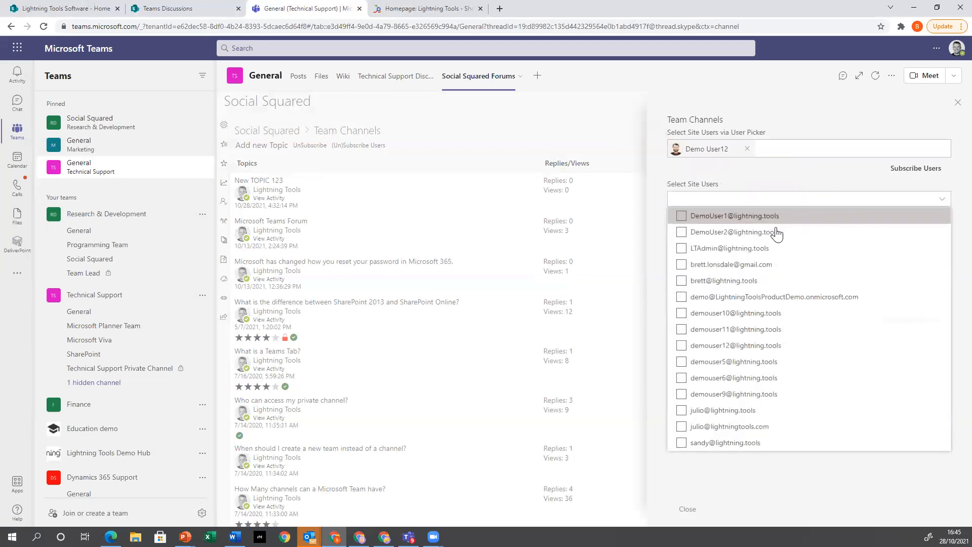
{"action": "left_click", "coordinate": [765, 488]}
{"action": "left_click", "coordinate": [686, 509]}
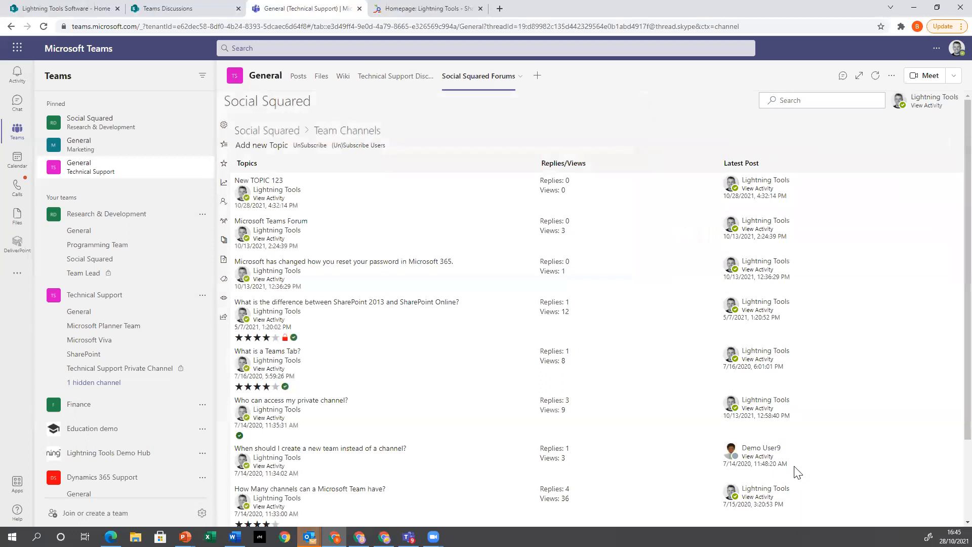
Step: Switch to the PowerPoint slide show and advance from the feature list to the Resources slide
{"action": "mouse_move", "coordinate": [185, 537]}
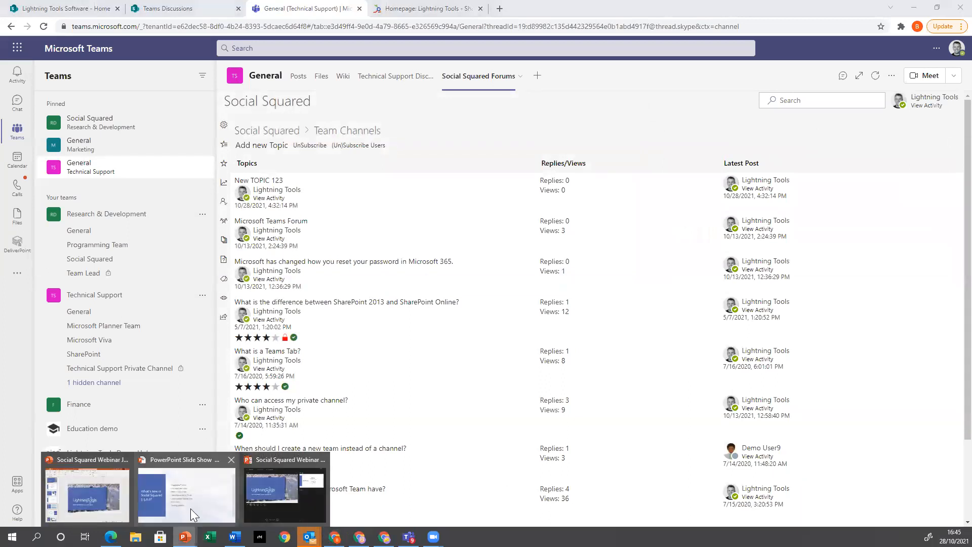
{"action": "left_click", "coordinate": [210, 469]}
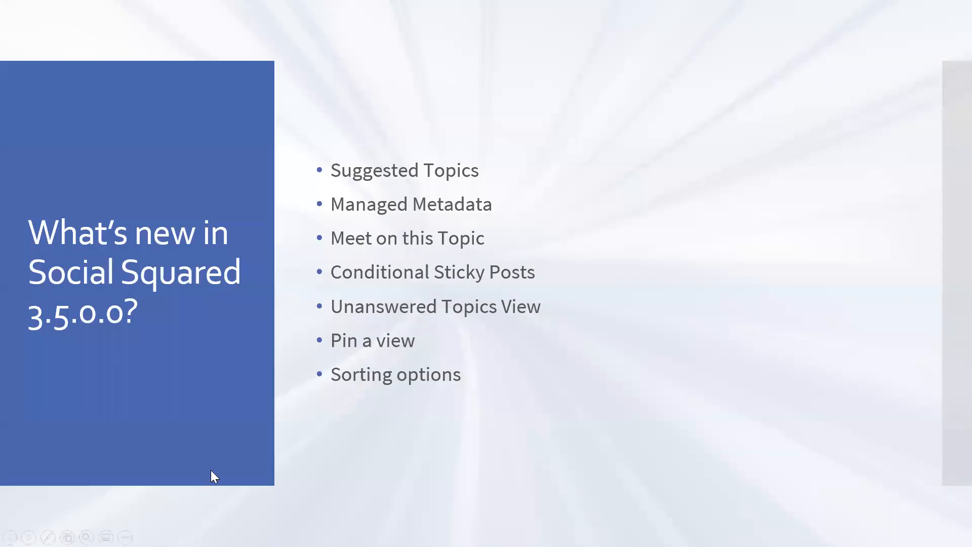
{"action": "left_click", "coordinate": [487, 400]}
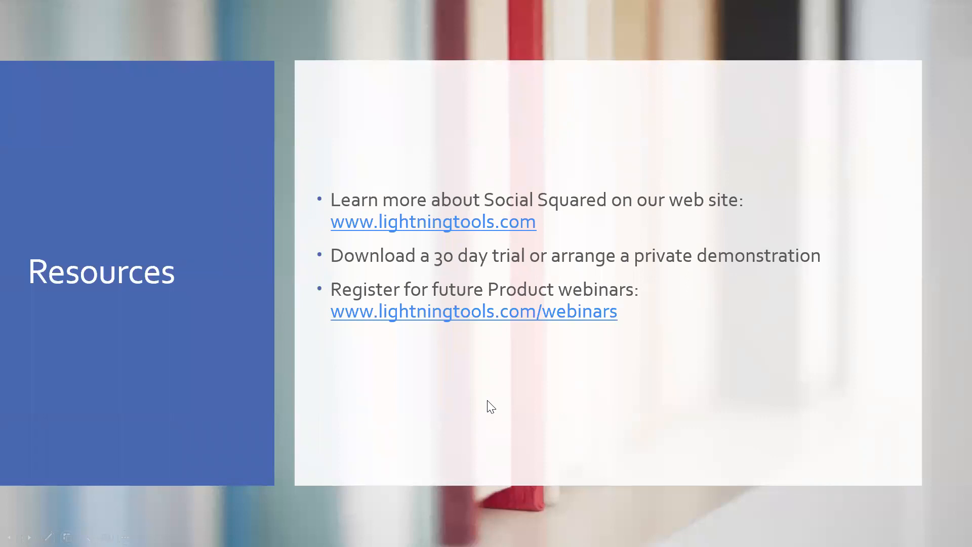